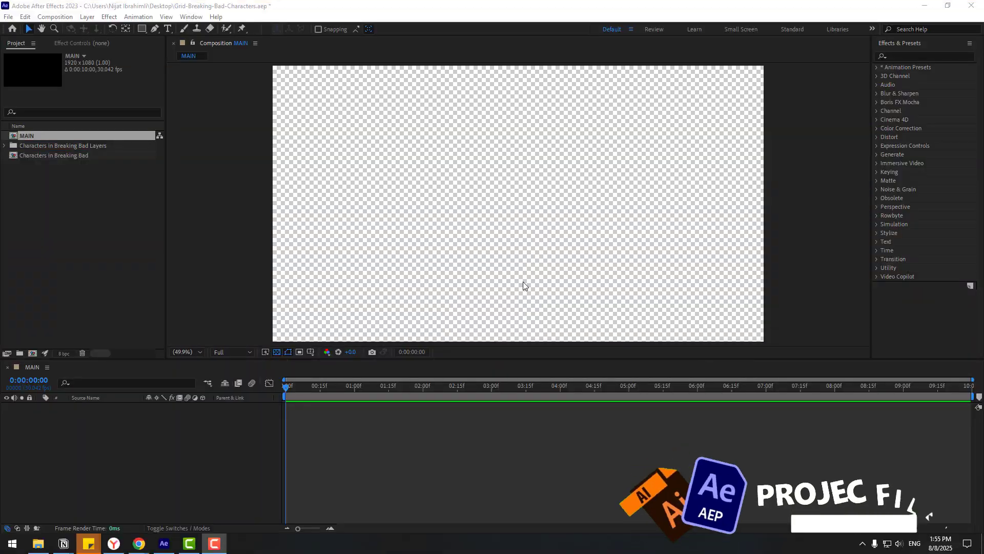
Step: Create a black 1920 x 1080 solid named BG in the MAIN composition
{"action": "right_click", "coordinate": [151, 440]}
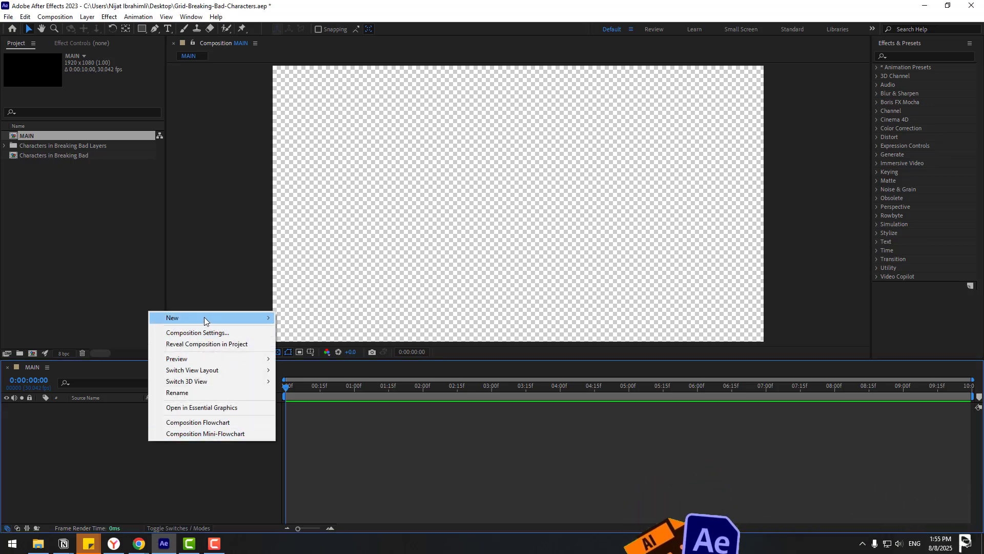
{"action": "mouse_move", "coordinate": [254, 316]}
{"action": "left_click", "coordinate": [311, 340]}
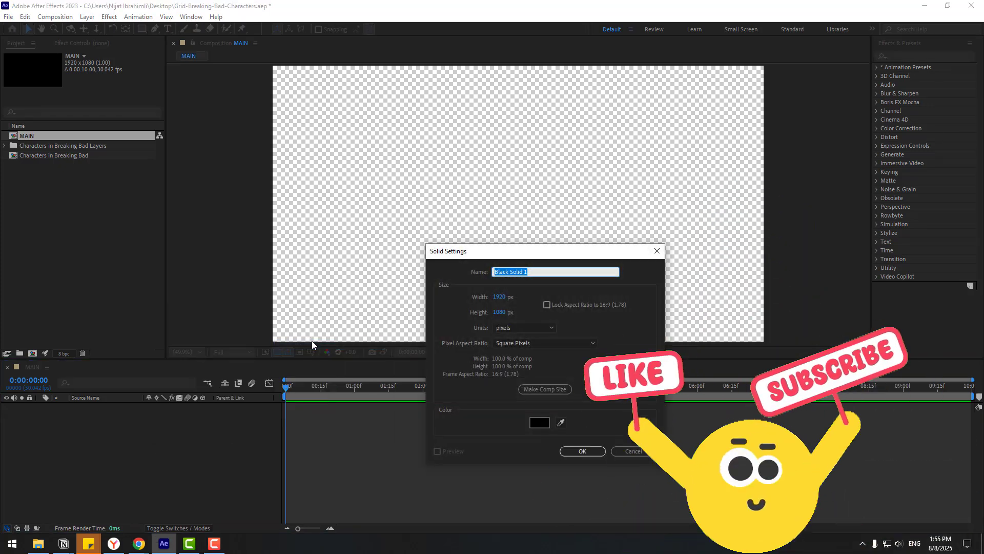
{"action": "type", "text": "BG"}
{"action": "left_click", "coordinate": [587, 452]}
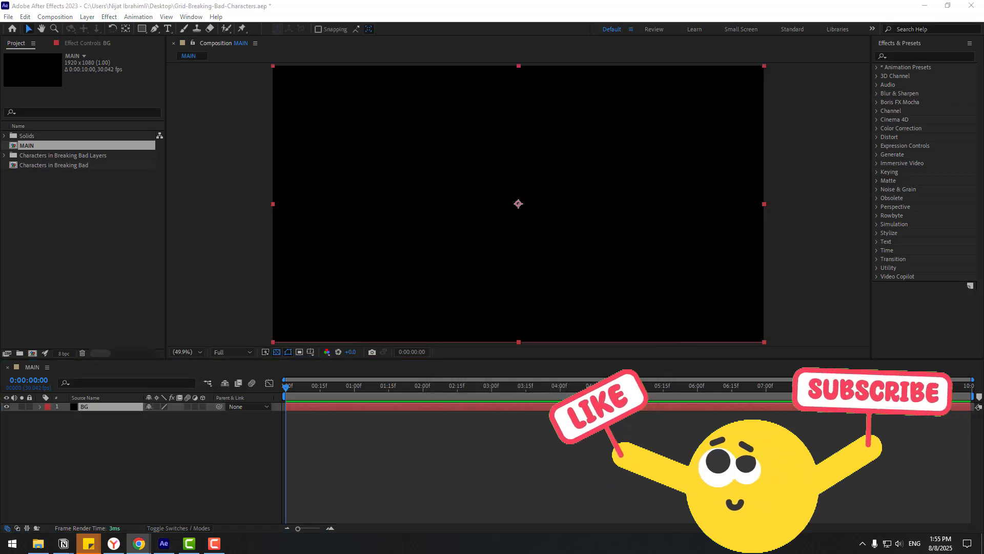
Step: Find the Gradient Ramp effect and apply it to the BG layer
{"action": "left_click", "coordinate": [933, 57]}
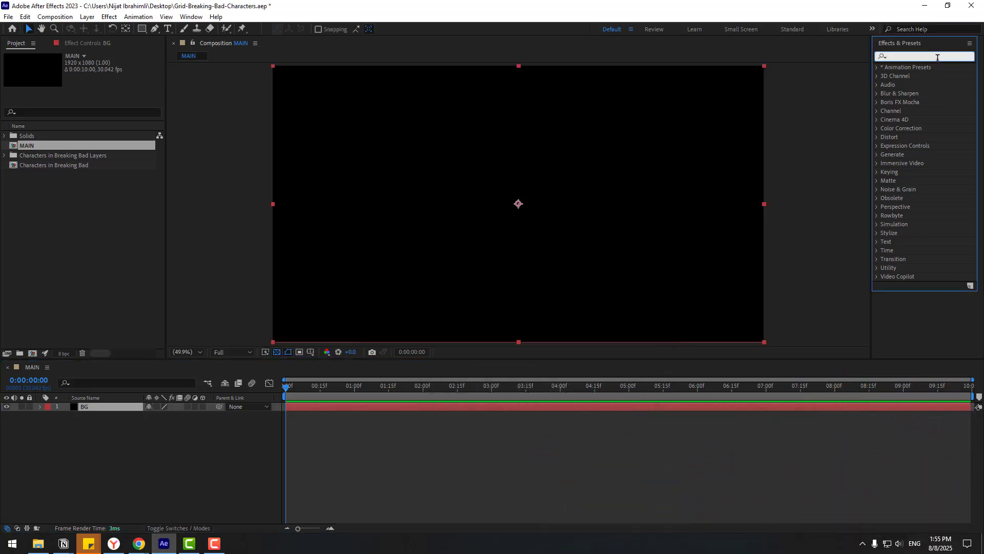
{"action": "type", "text": "grad"}
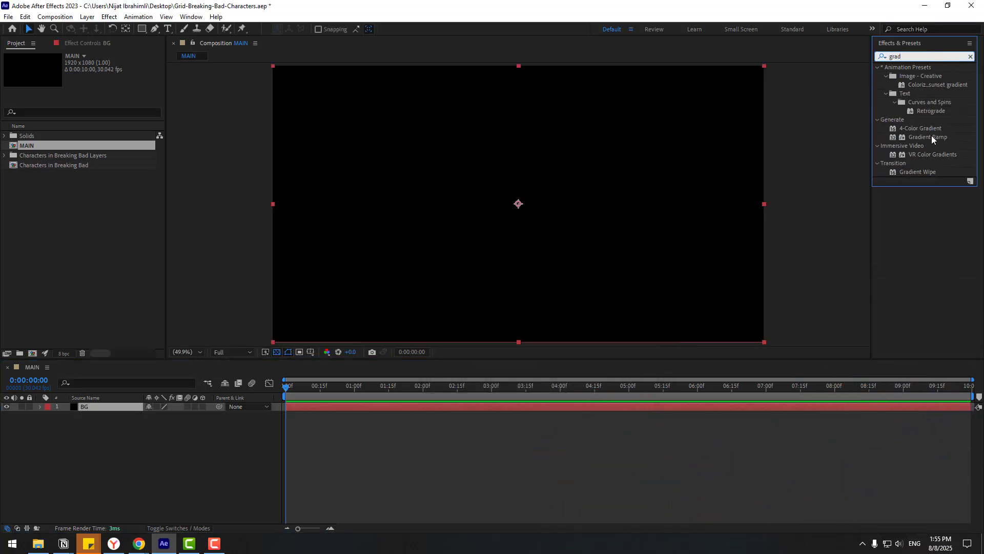
{"action": "left_click_drag", "start_coordinate": [930, 137], "coordinate": [86, 408]}
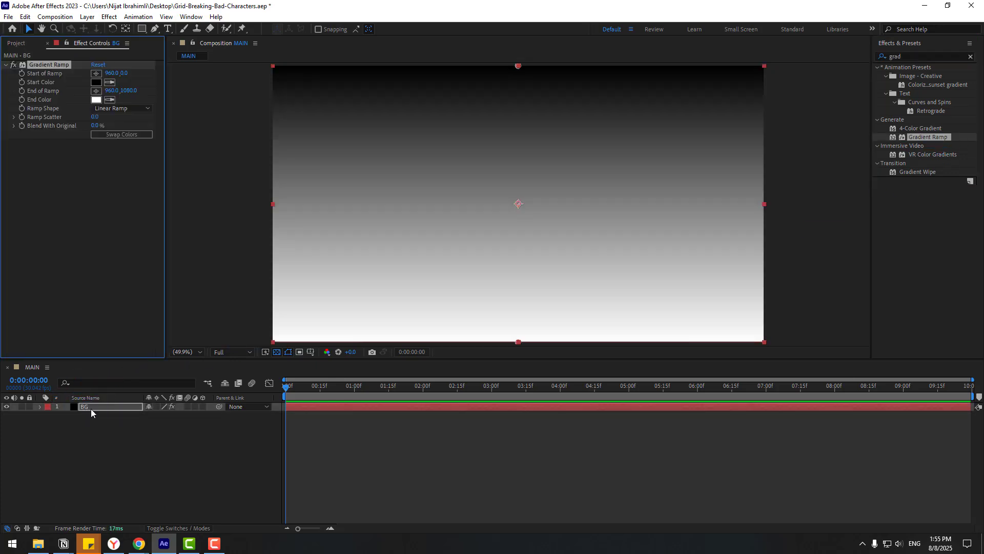
Step: Set the Gradient Ramp's start color to a near-black teal
{"action": "left_click", "coordinate": [96, 83]}
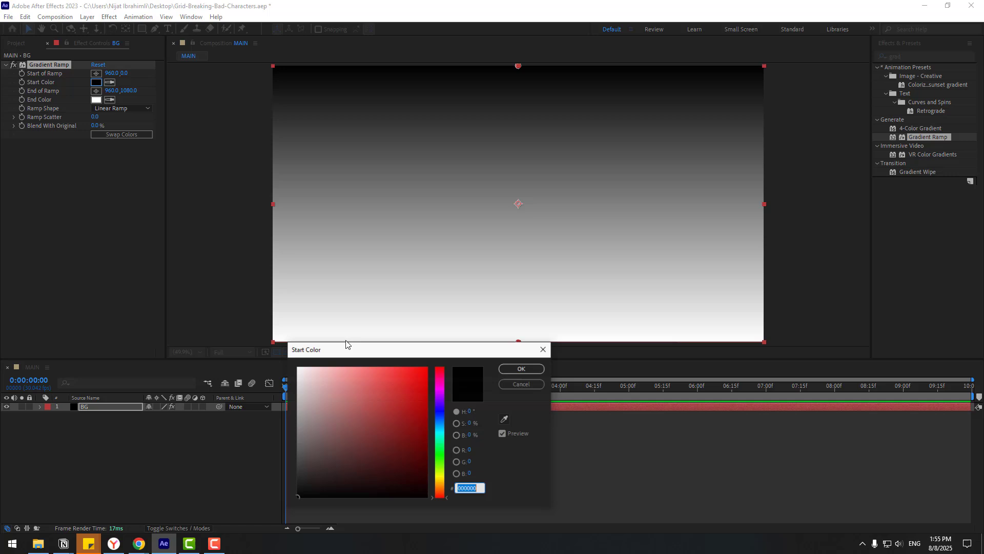
{"action": "left_click", "coordinate": [441, 460]}
{"action": "left_click_drag", "start_coordinate": [394, 435], "coordinate": [427, 492]}
{"action": "left_click", "coordinate": [440, 432]}
{"action": "left_click", "coordinate": [524, 369]}
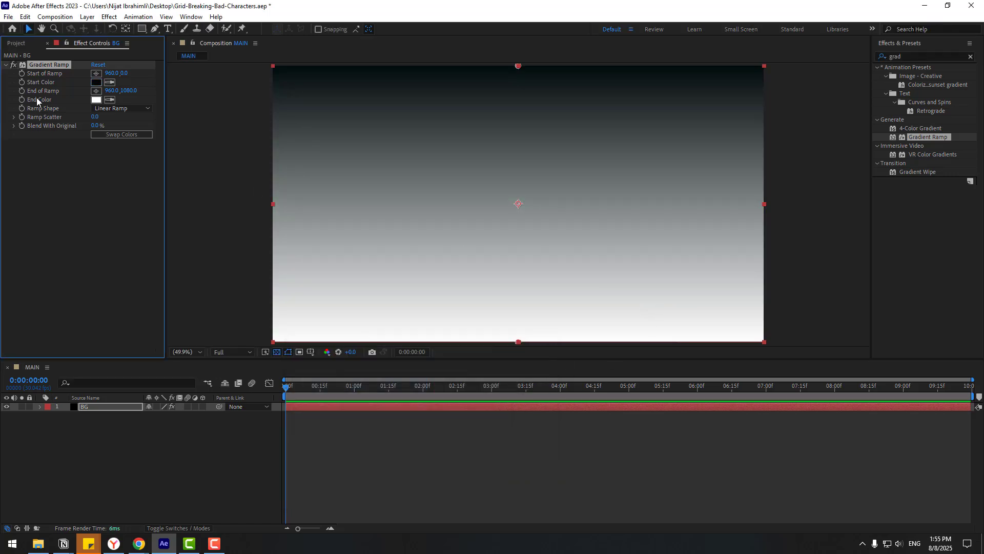
Step: Set the Gradient Ramp's end color to dark teal 0B463C
{"action": "left_click", "coordinate": [96, 99]}
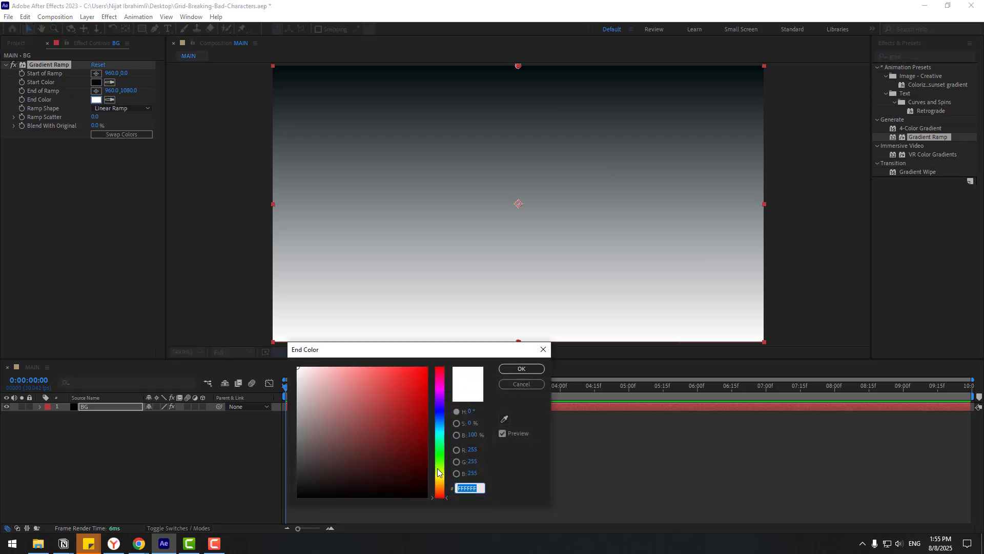
{"action": "left_click", "coordinate": [439, 465]}
{"action": "left_click", "coordinate": [406, 461]}
{"action": "left_click", "coordinate": [440, 436]}
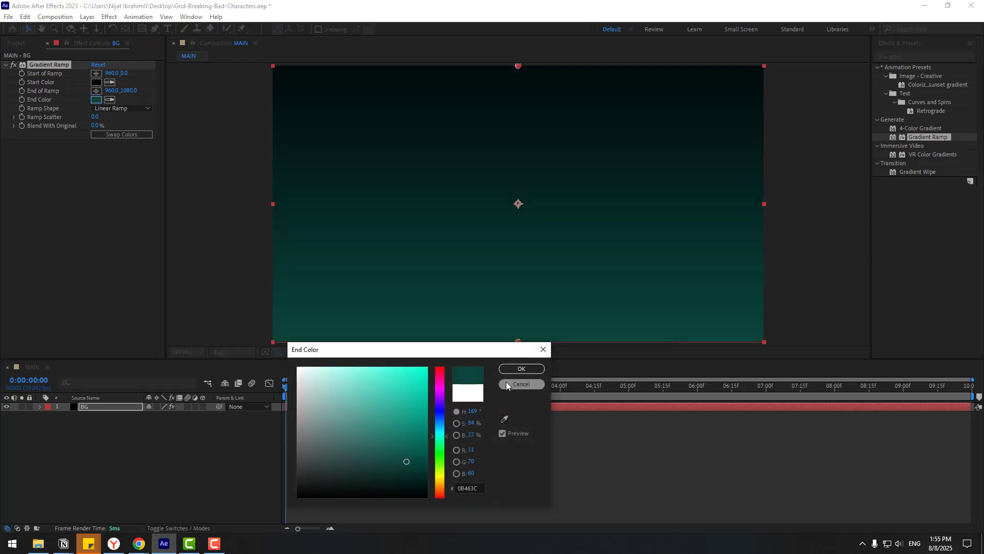
{"action": "left_click", "coordinate": [516, 369]}
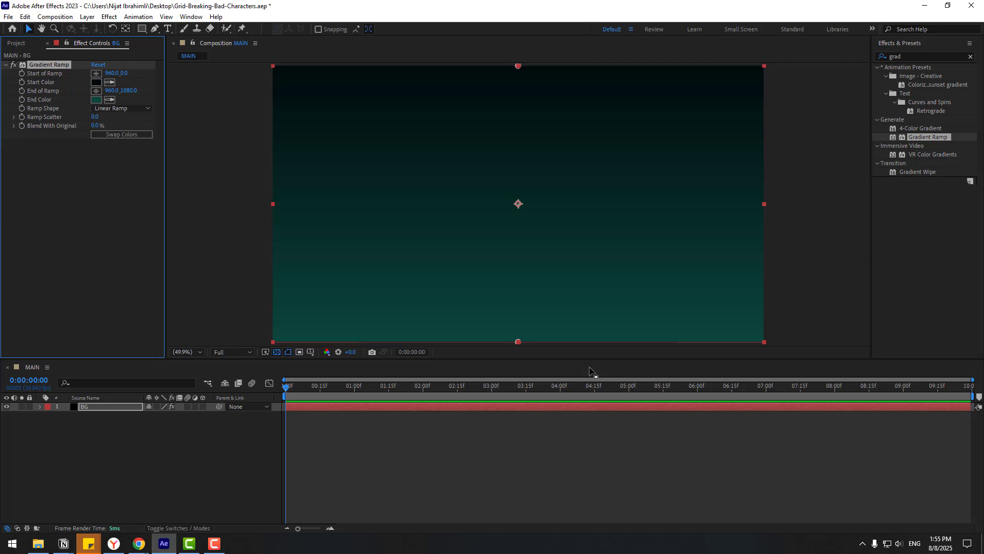
Step: Swap the Gradient Ramp's start and end colors and set Ramp Scatter to 100
{"action": "left_click", "coordinate": [124, 134]}
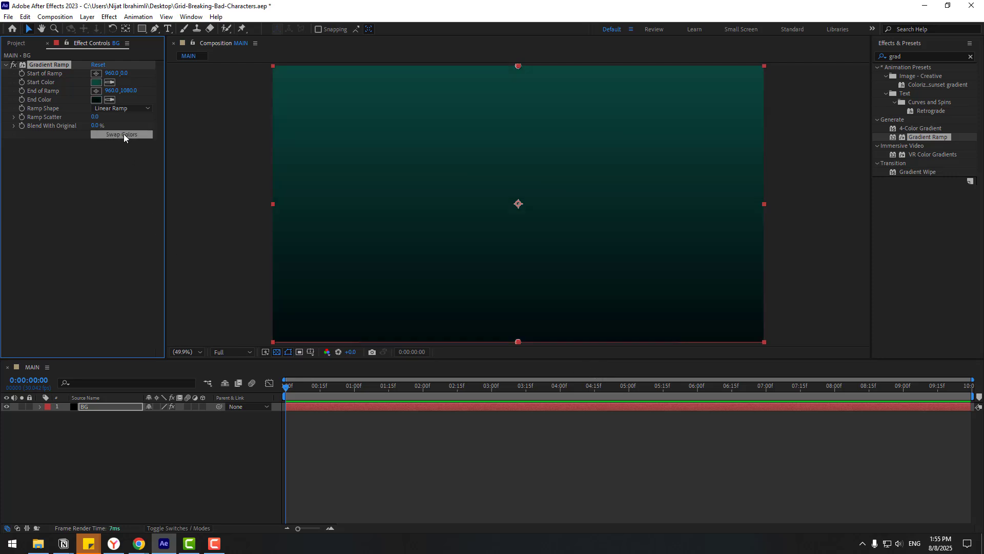
{"action": "left_click", "coordinate": [96, 117]}
{"action": "type", "text": "100"}
{"action": "key", "text": "Return"}
{"action": "left_click", "coordinate": [71, 429]}
Step: Duplicate the BG layer and rename the copy GRID
{"action": "left_click", "coordinate": [85, 406]}
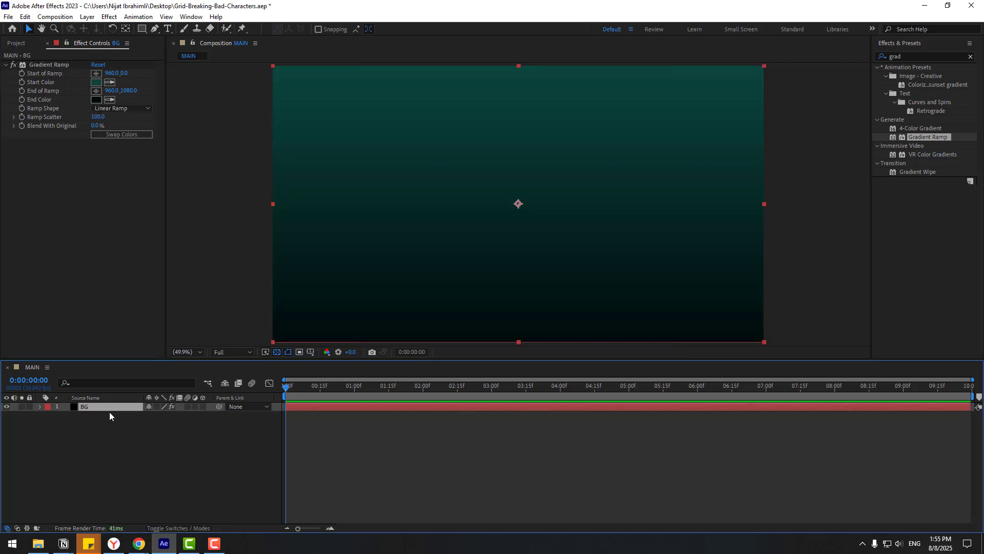
{"action": "key", "text": "ctrl+d"}
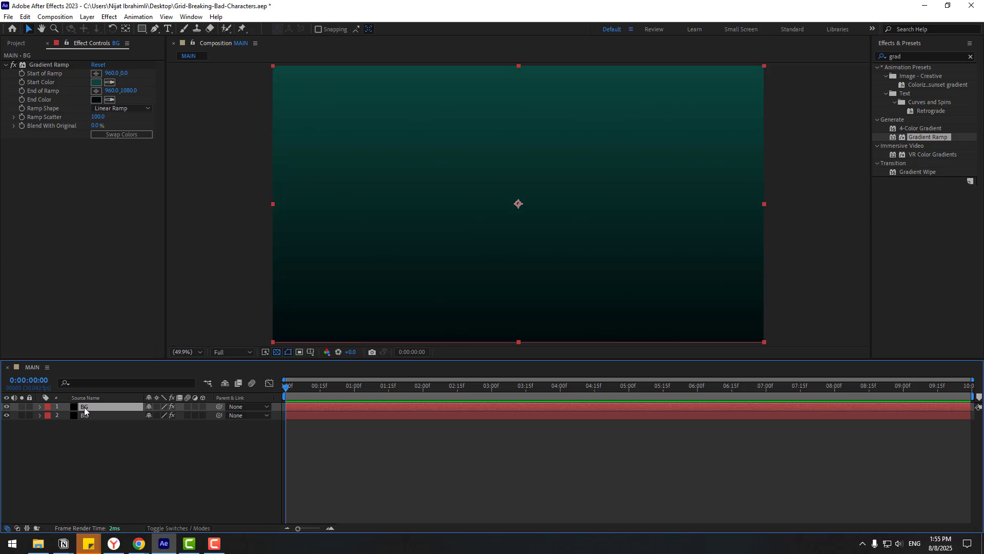
{"action": "key", "text": "Return"}
{"action": "type", "text": "GRID"}
{"action": "key", "text": "Return"}
Step: Replace the Gradient Ramp effect on the GRID layer with the Grid effect from the Generate category
{"action": "left_click", "coordinate": [51, 66]}
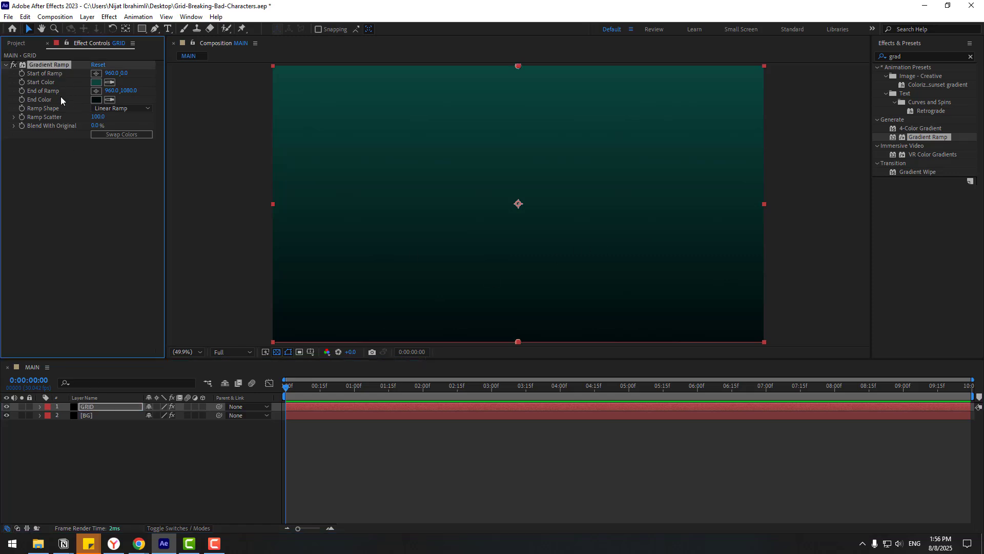
{"action": "key", "text": "Delete"}
{"action": "left_click", "coordinate": [886, 60]}
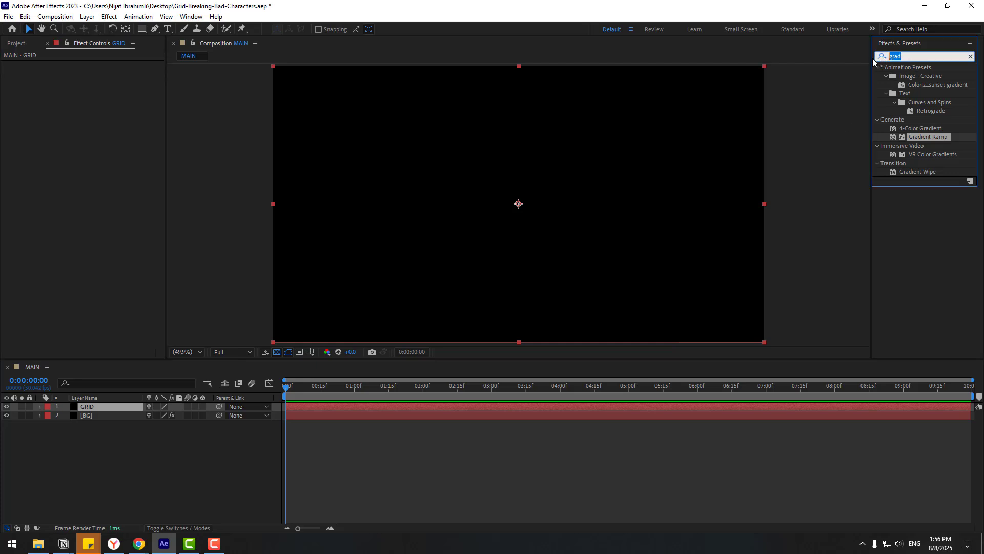
{"action": "type", "text": "grid"}
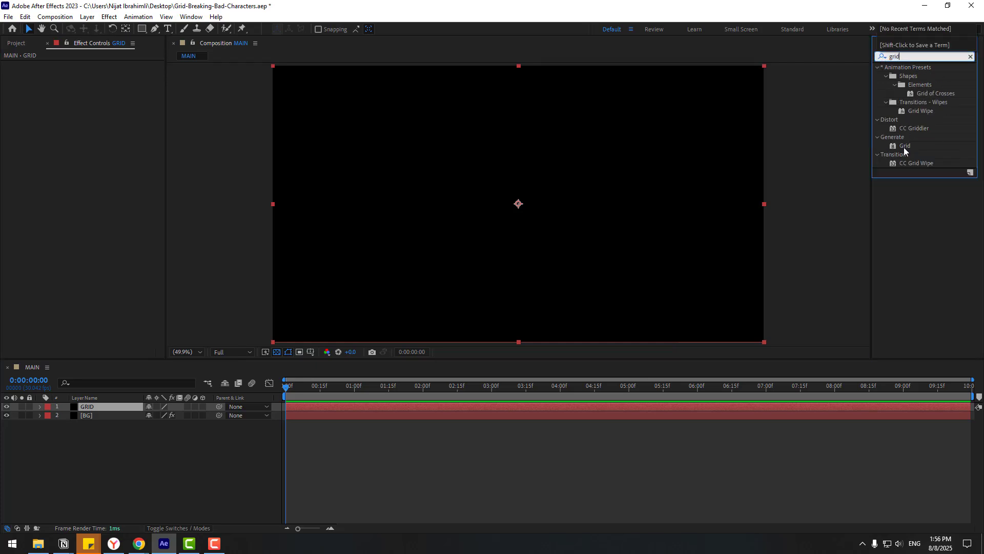
{"action": "left_click_drag", "start_coordinate": [905, 149], "coordinate": [86, 410]}
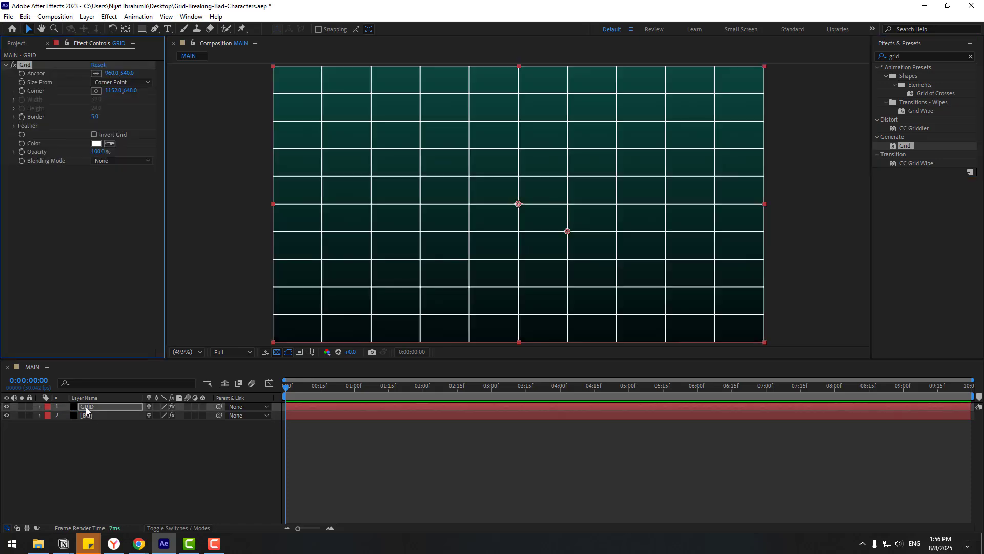
Step: Size the grid by Width Slider with a width of about 54 and set its border to 2
{"action": "left_click", "coordinate": [96, 83]}
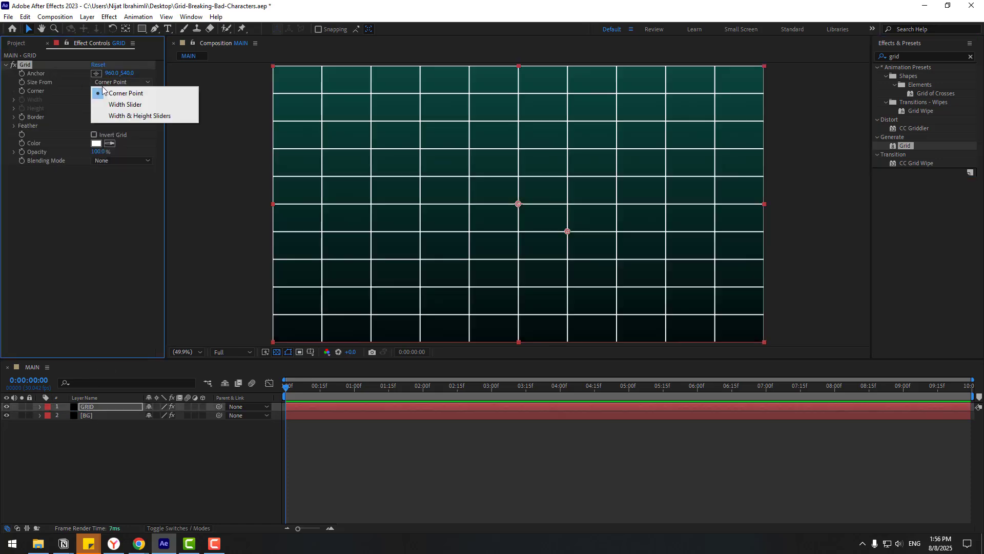
{"action": "left_click", "coordinate": [123, 105]}
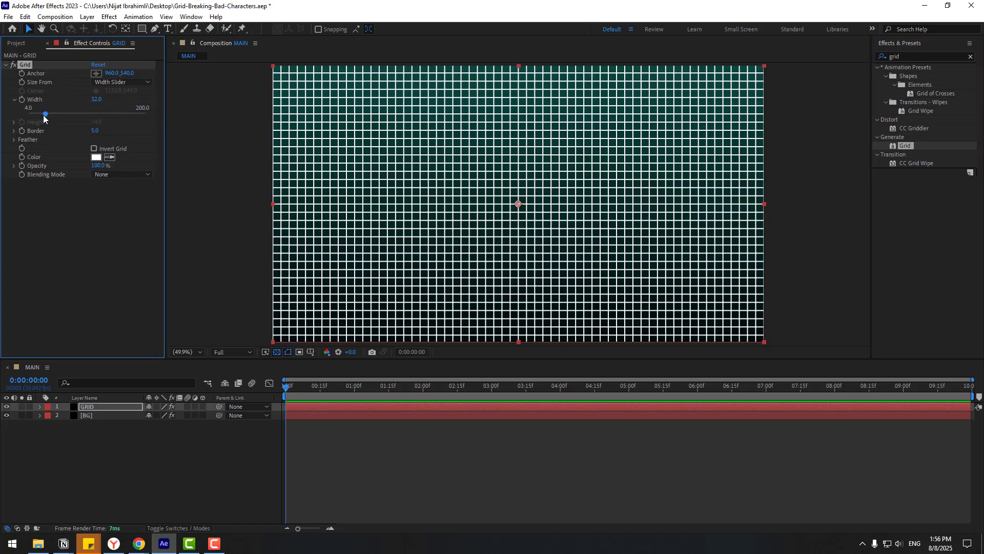
{"action": "left_click_drag", "start_coordinate": [44, 116], "coordinate": [58, 115]}
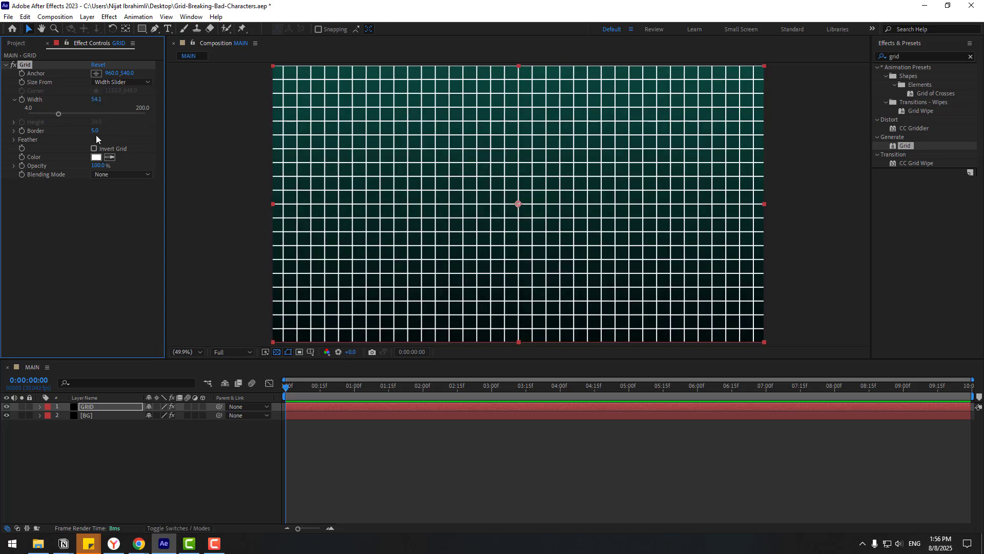
{"action": "left_click", "coordinate": [97, 132]}
{"action": "type", "text": "2"}
{"action": "key", "text": "Return"}
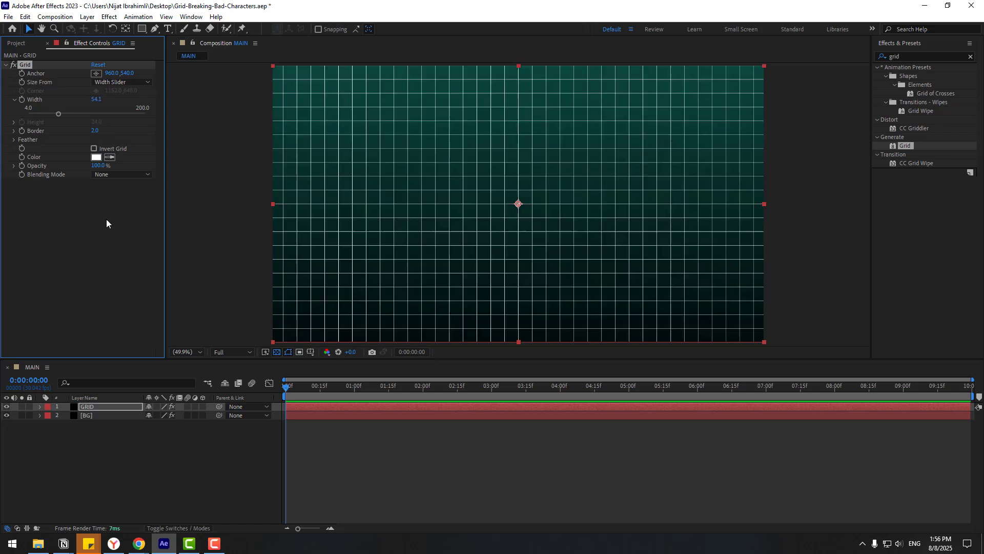
Step: Turn both the GRID and BG layers into 3D layers
{"action": "left_click", "coordinate": [167, 470]}
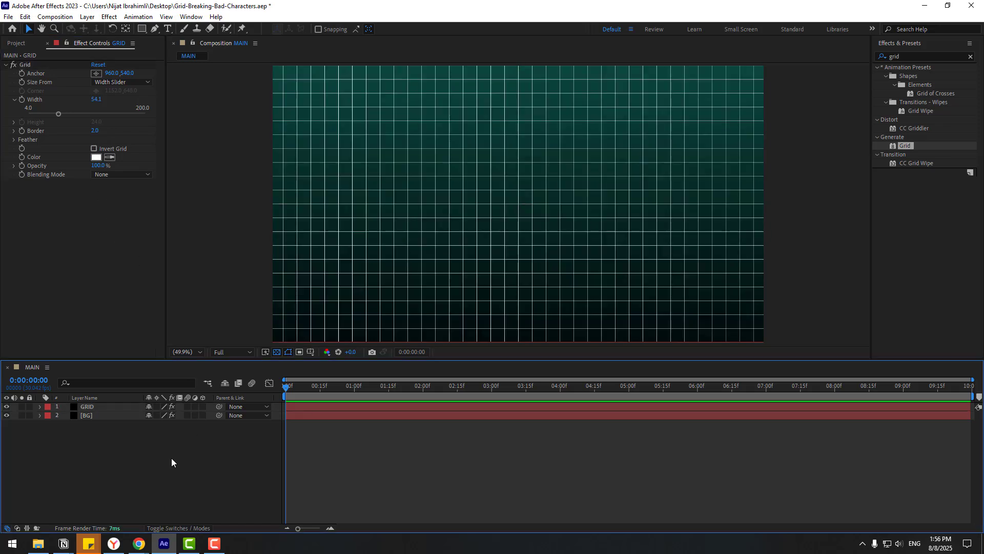
{"action": "left_click_drag", "start_coordinate": [92, 429], "coordinate": [116, 411]}
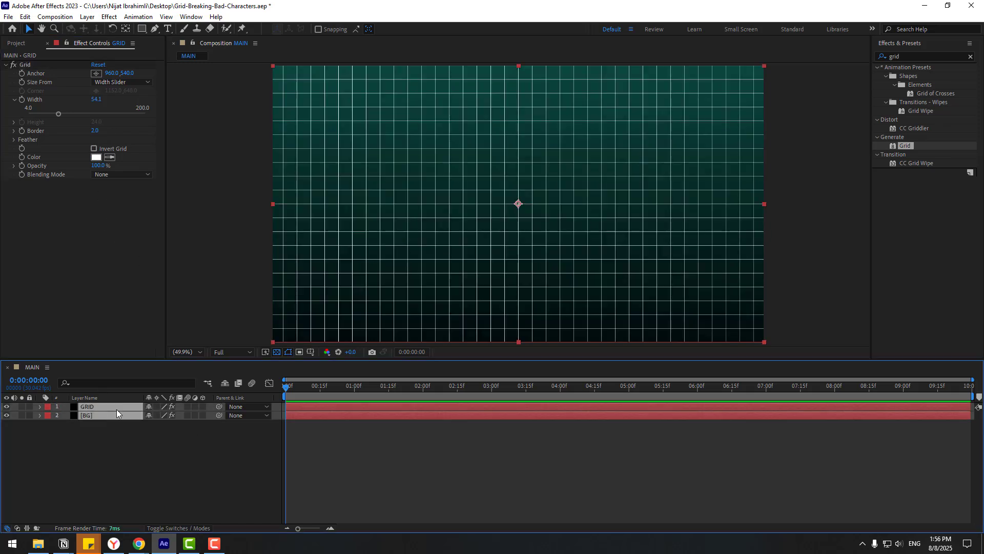
{"action": "left_click", "coordinate": [203, 406]}
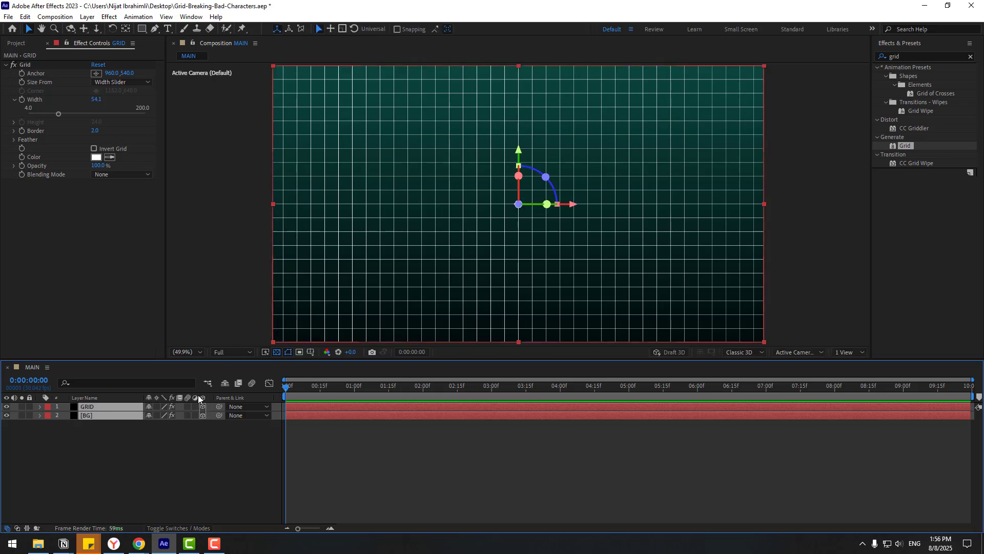
{"action": "left_click", "coordinate": [169, 530]}
{"action": "left_click", "coordinate": [169, 531]}
{"action": "left_click", "coordinate": [328, 480]}
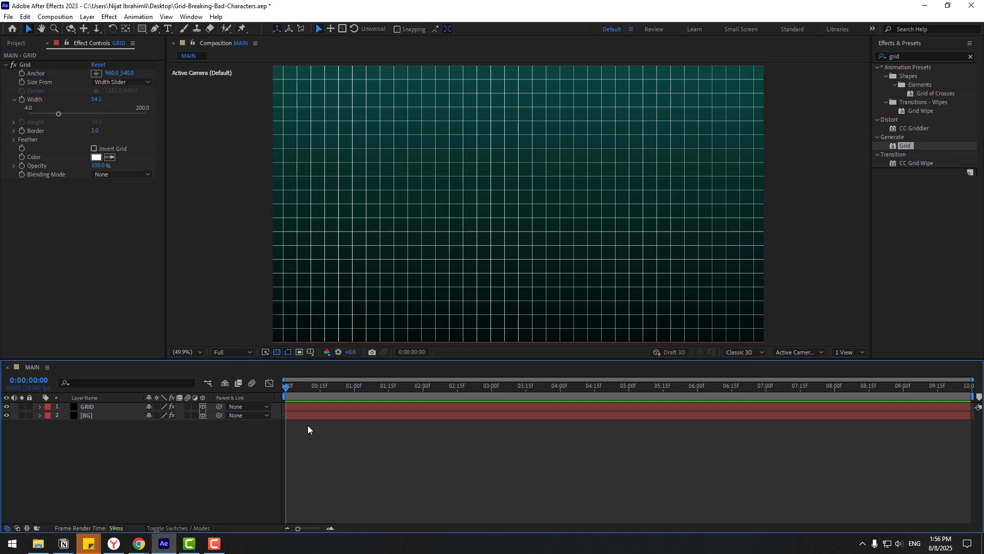
Step: Choose Classic 3D as the 3D renderer in the MAIN composition's settings
{"action": "right_click", "coordinate": [104, 479]}
{"action": "left_click", "coordinate": [148, 365]}
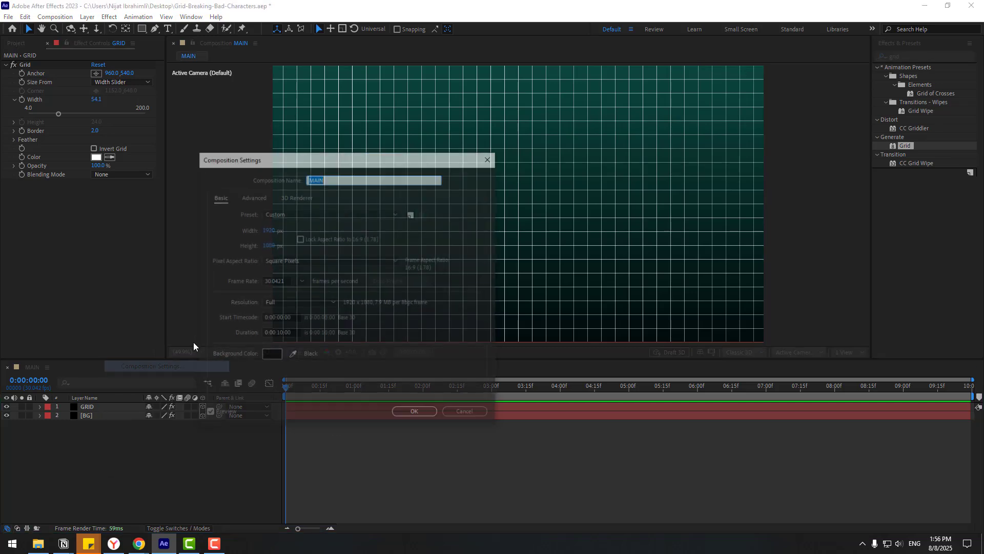
{"action": "left_click", "coordinate": [295, 196]}
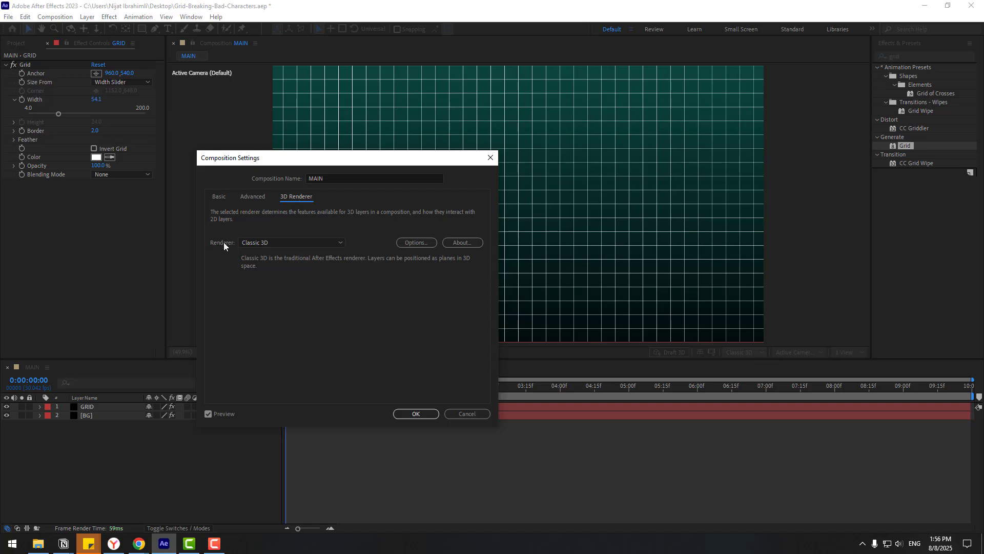
{"action": "left_click", "coordinate": [257, 243]}
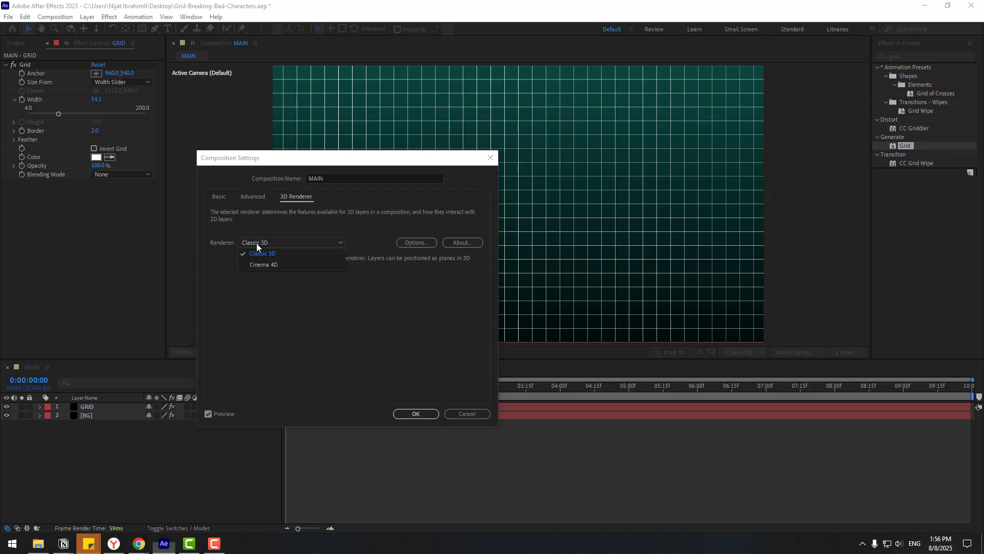
{"action": "left_click", "coordinate": [285, 253]}
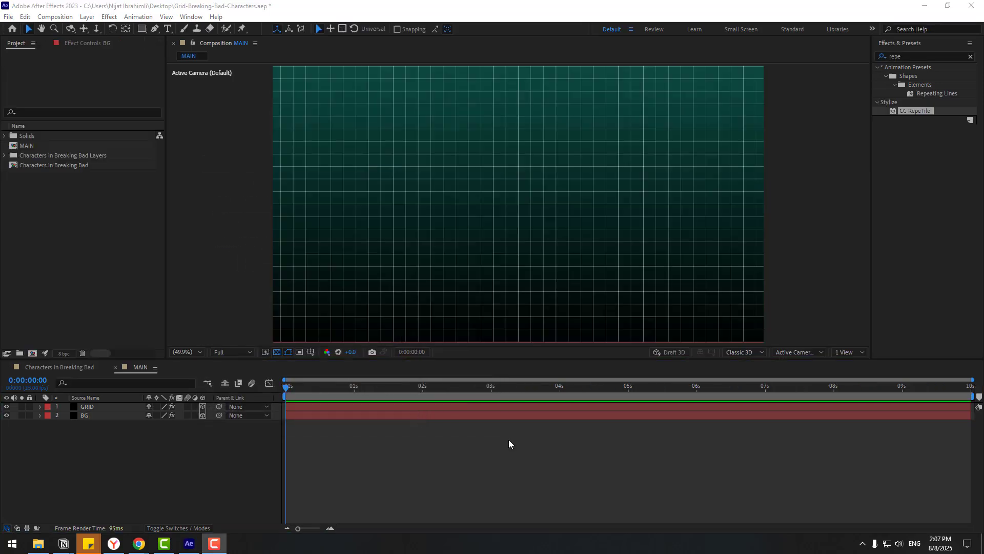
Step: Make the BG layer 2D again and lock it
{"action": "left_click", "coordinate": [88, 416]}
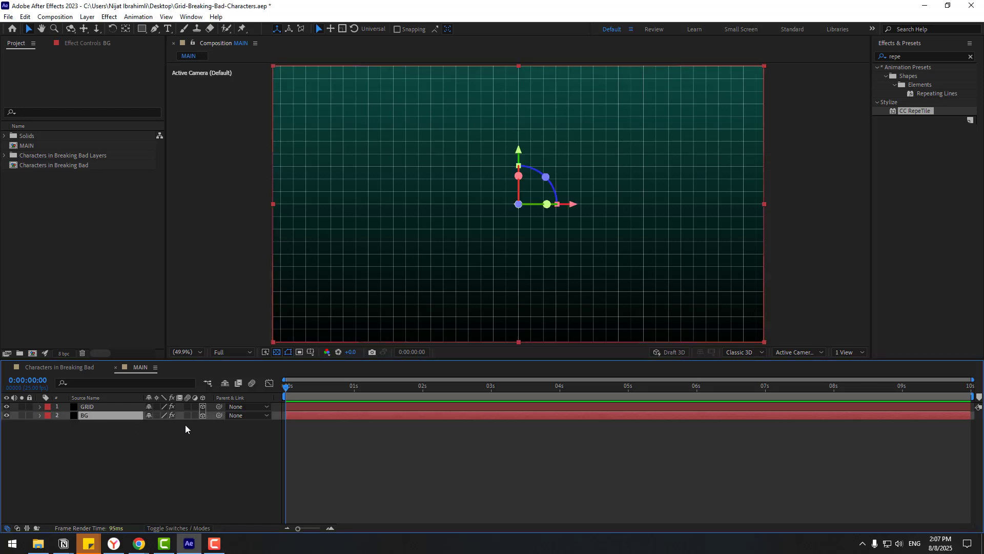
{"action": "left_click", "coordinate": [203, 416]}
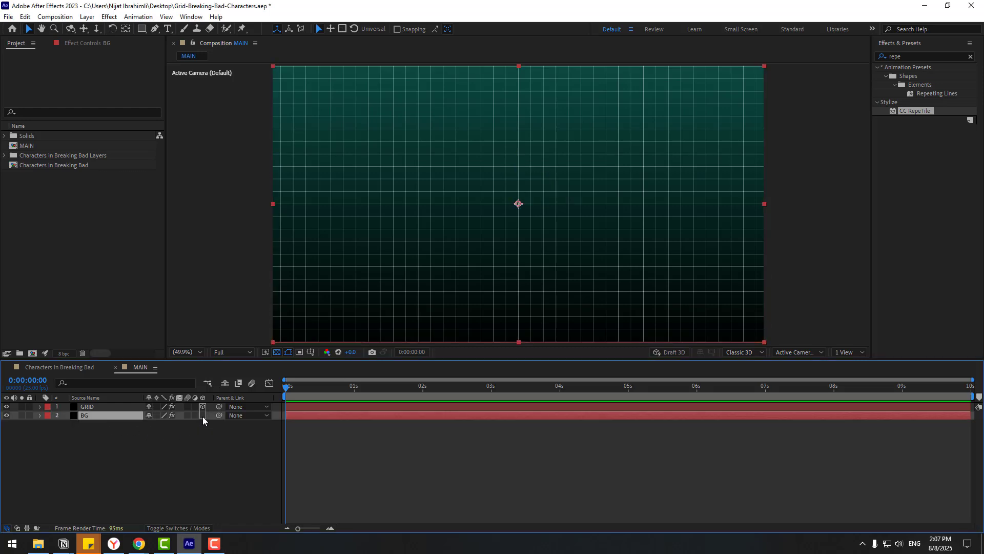
{"action": "left_click", "coordinate": [30, 415]}
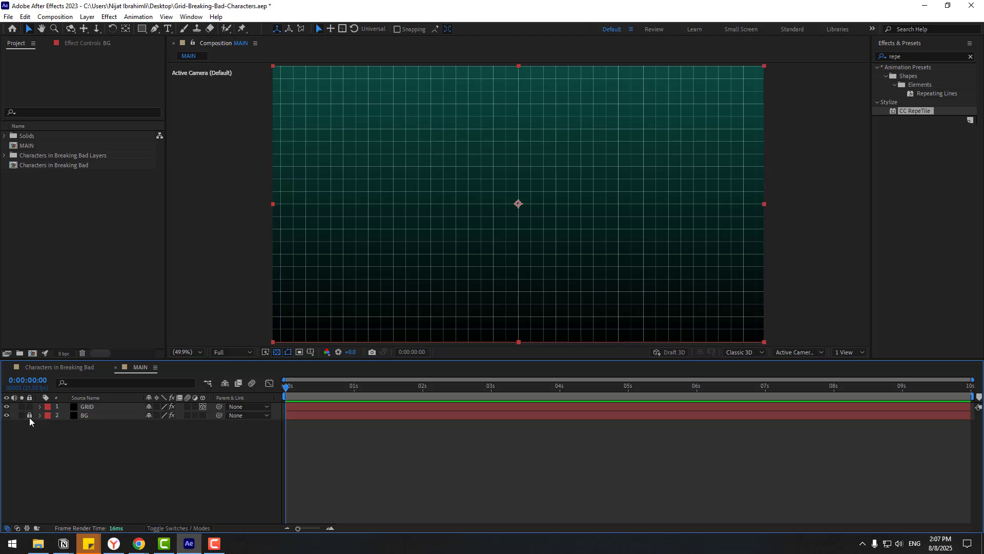
Step: Set the GRID layer's X Rotation to 90°
{"action": "left_click", "coordinate": [87, 409]}
{"action": "key", "text": "r"}
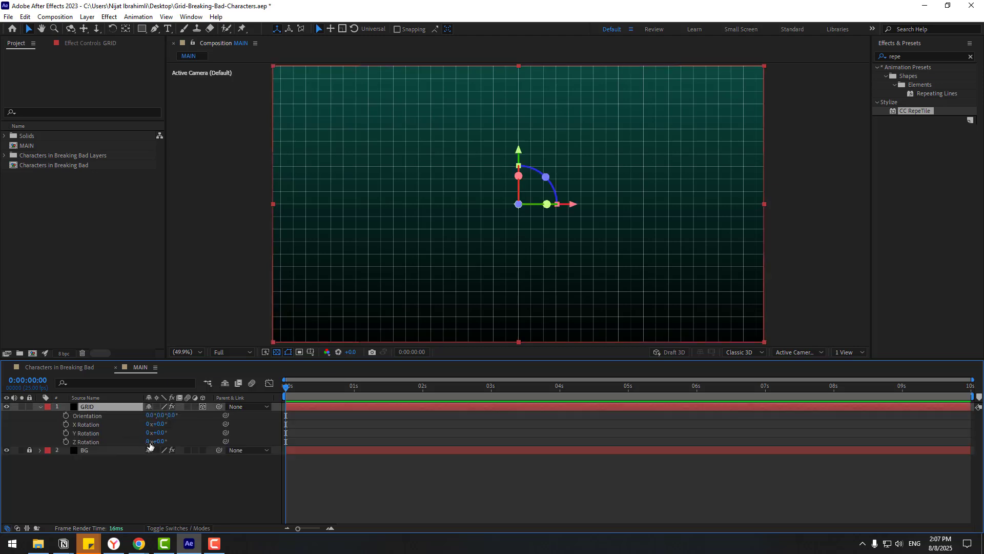
{"action": "left_click", "coordinate": [160, 425]}
{"action": "type", "text": "90"}
{"action": "key", "text": "Return"}
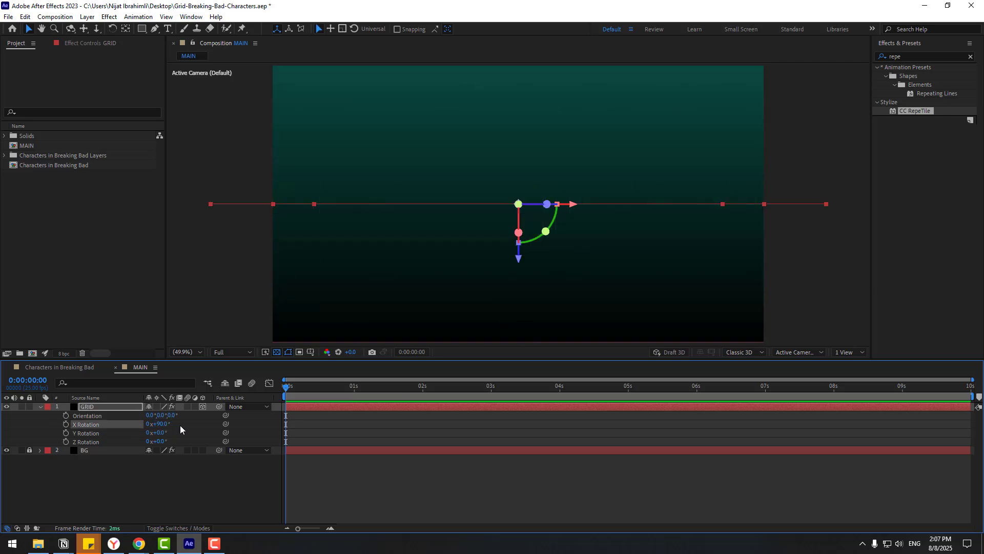
Step: Lower the GRID layer vertically so it forms a floor along the lower edge of the frame
{"action": "left_click_drag", "start_coordinate": [514, 265], "coordinate": [500, 373]}
{"action": "left_click", "coordinate": [159, 506]}
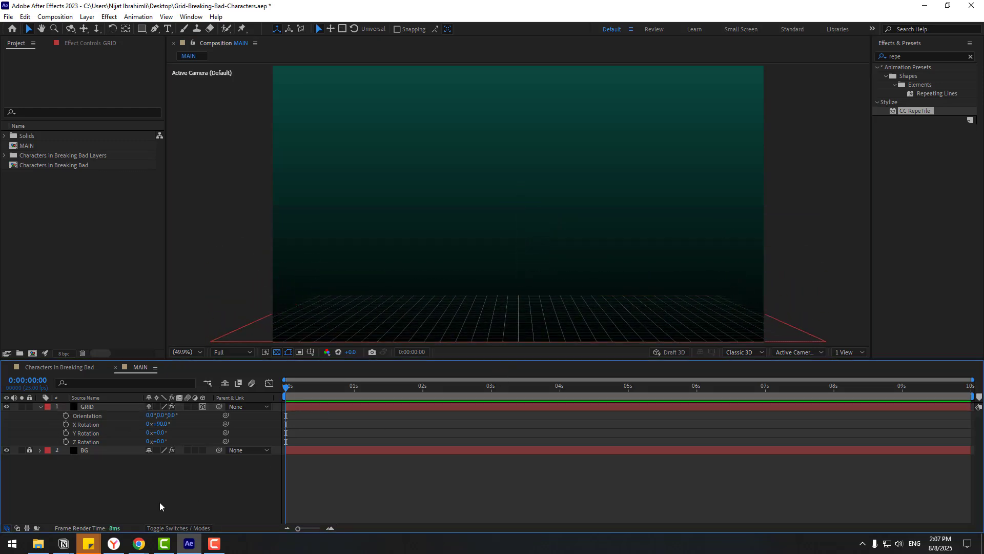
Step: Add a two-node camera to the MAIN composition with the 50mm preset
{"action": "right_click", "coordinate": [130, 502]}
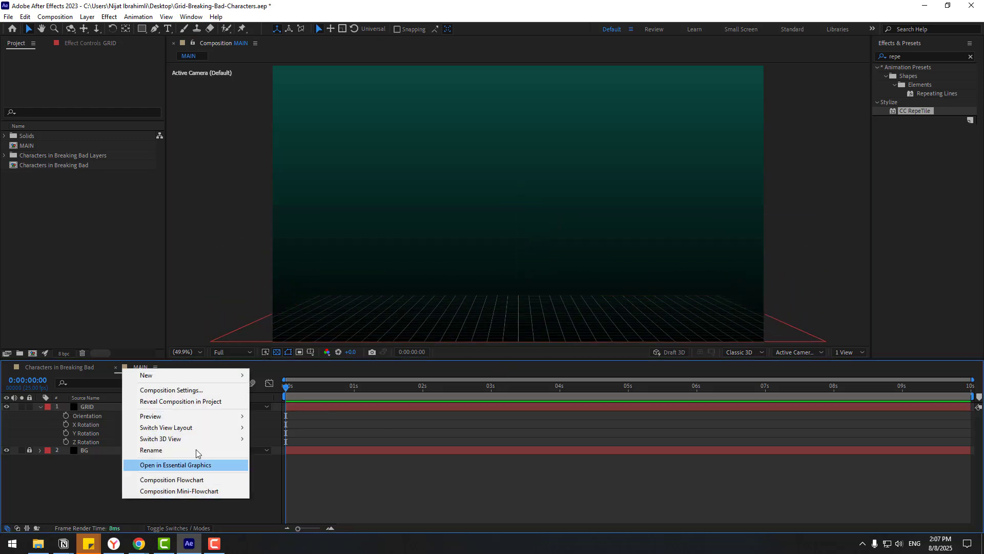
{"action": "mouse_move", "coordinate": [195, 375]}
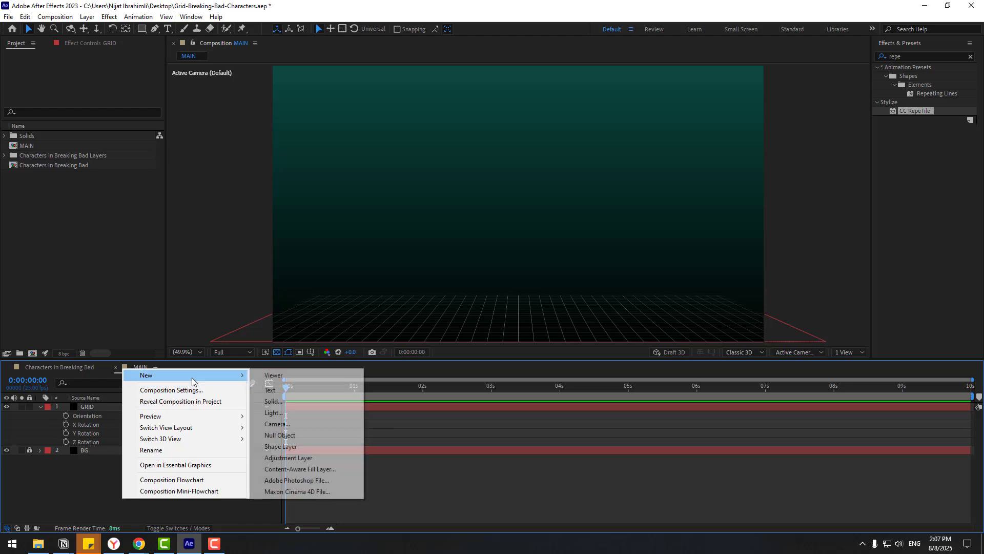
{"action": "left_click", "coordinate": [280, 423]}
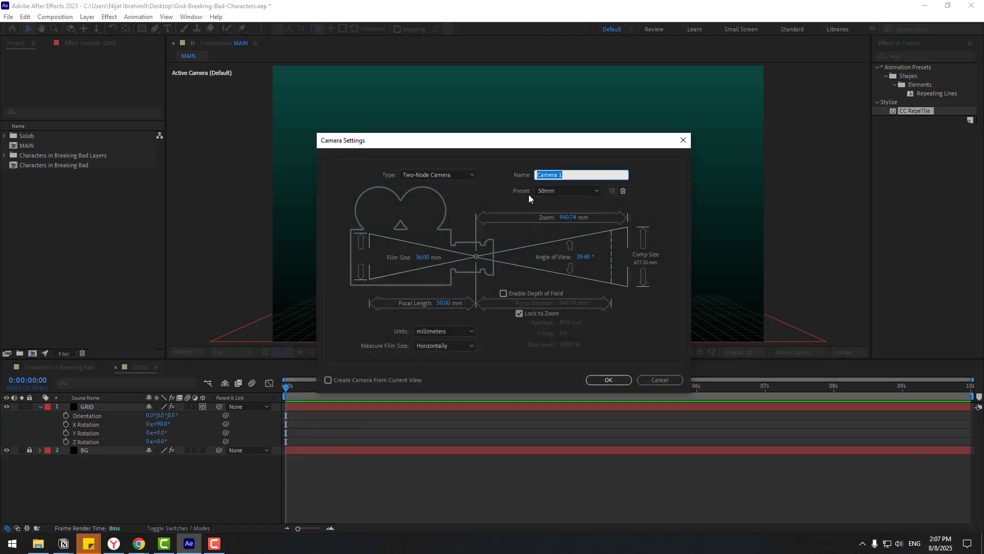
{"action": "left_click", "coordinate": [554, 190]}
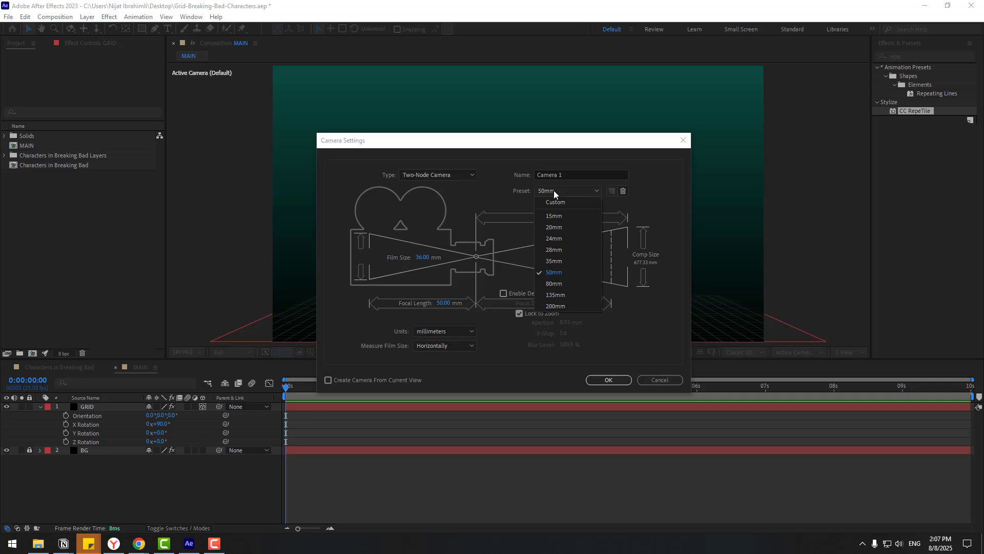
{"action": "left_click", "coordinate": [555, 306]}
{"action": "left_click", "coordinate": [609, 379]}
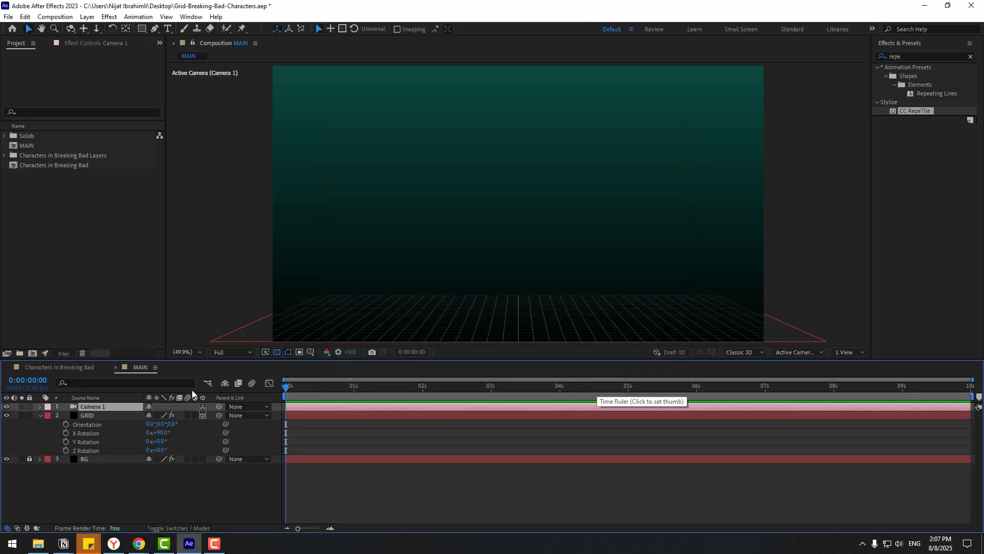
Step: Create an orbit null for Camera 1 and center the null's anchor point within its box
{"action": "right_click", "coordinate": [92, 408]}
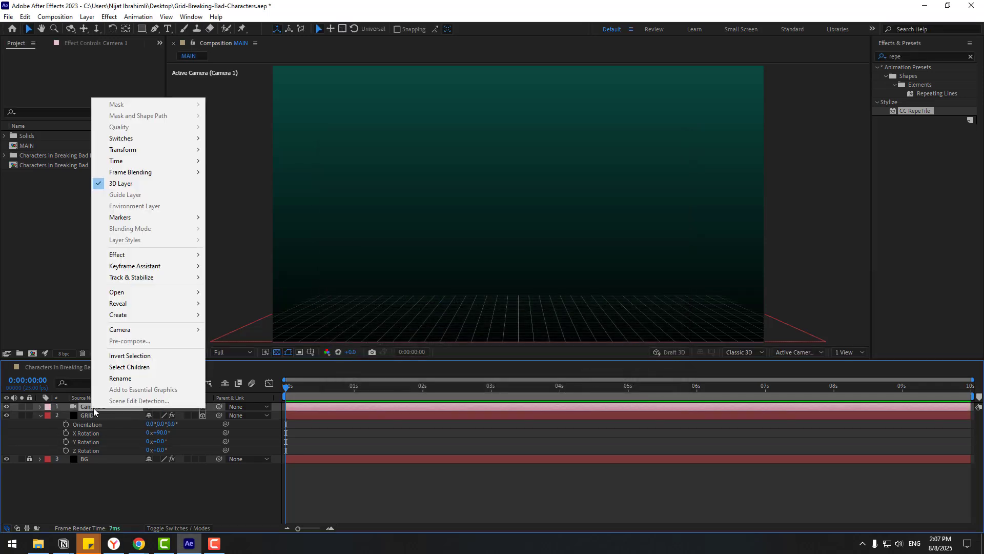
{"action": "mouse_move", "coordinate": [174, 330]}
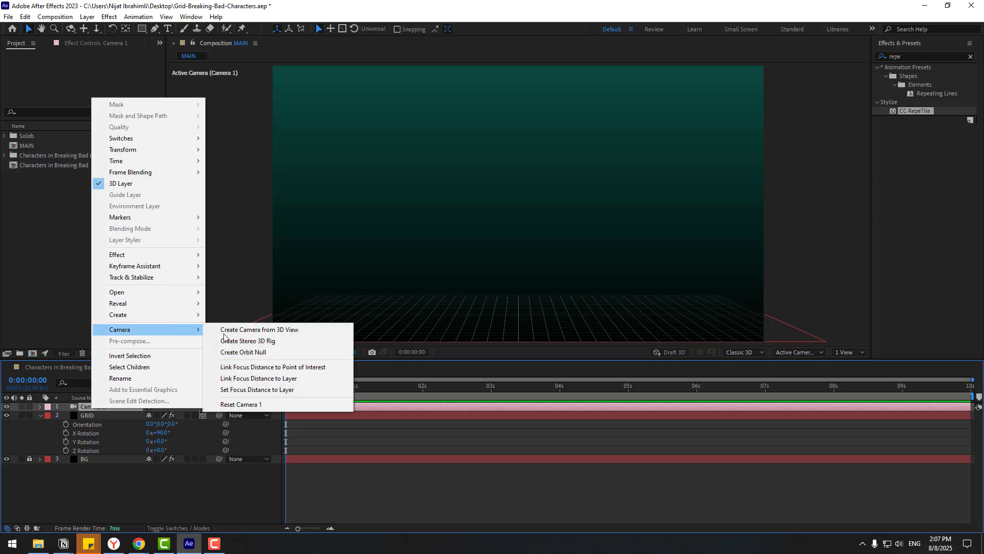
{"action": "left_click", "coordinate": [249, 353]}
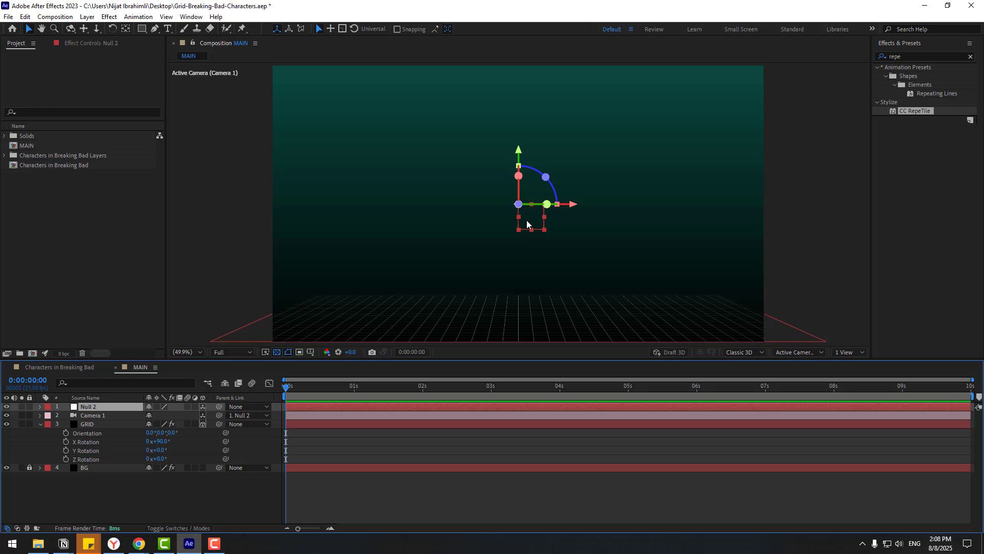
{"action": "left_click", "coordinate": [125, 29]}
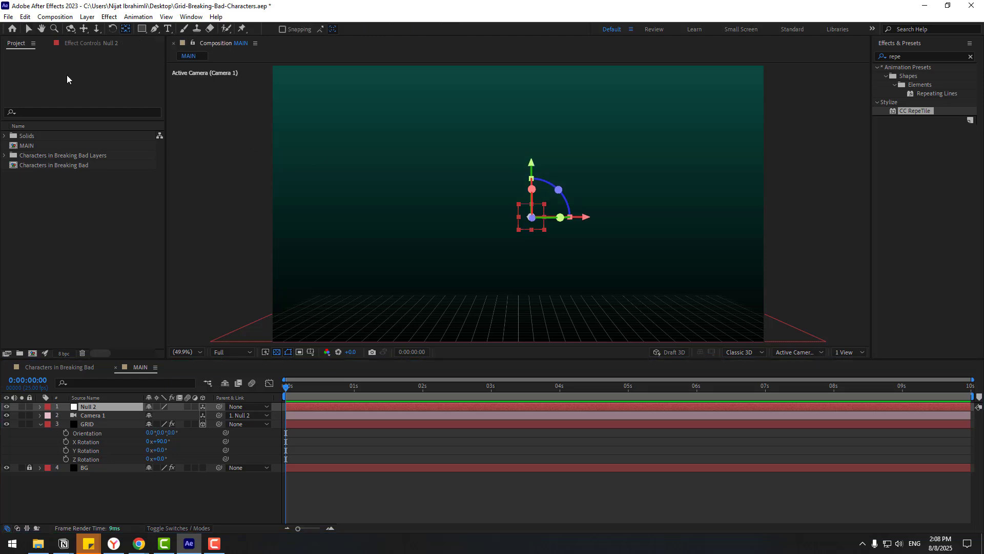
{"action": "left_click", "coordinate": [29, 28]}
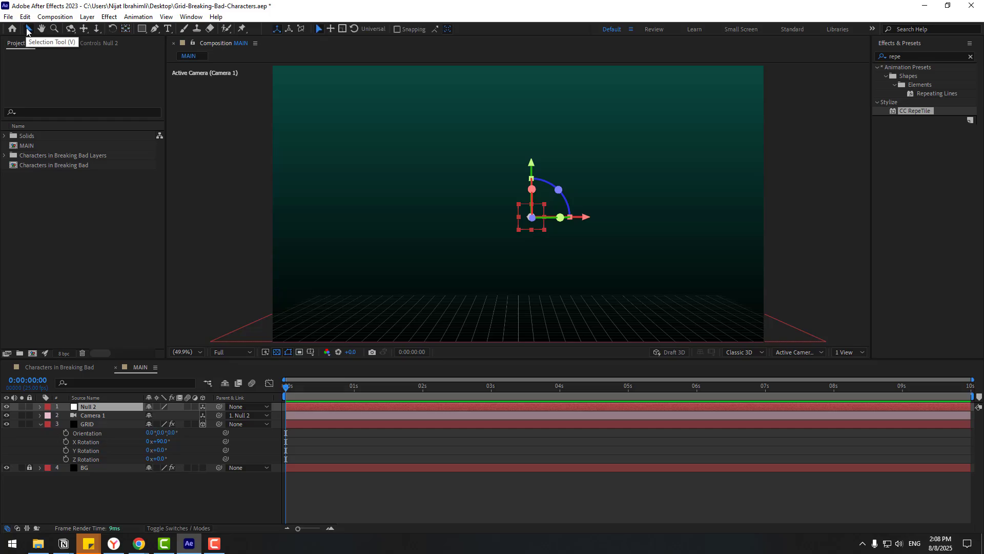
Step: Find the CC RepeTile effect and apply it to the GRID layer
{"action": "left_click", "coordinate": [907, 55]}
{"action": "type", "text": "cc re"}
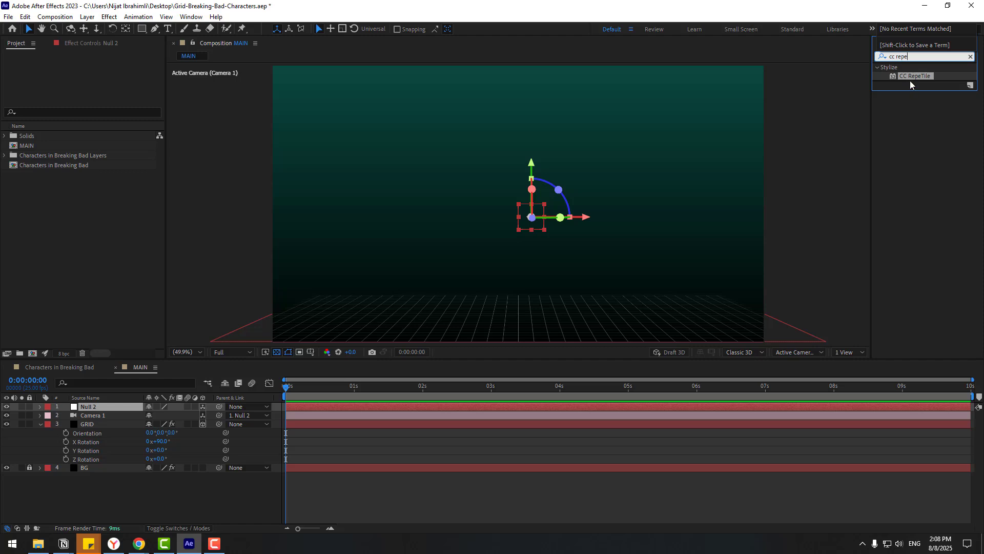
{"action": "left_click_drag", "start_coordinate": [915, 76], "coordinate": [85, 425]}
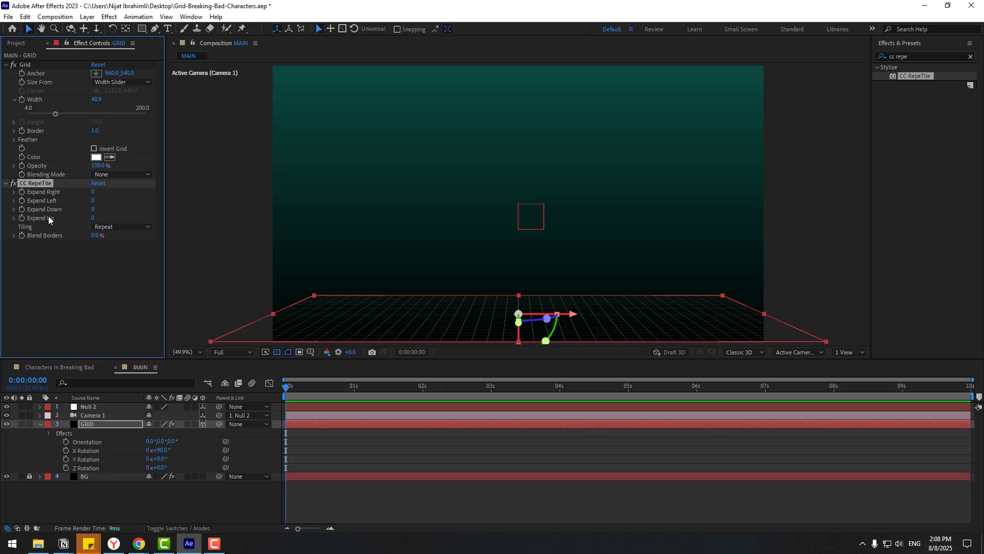
Step: Set CC RepeTile's Expand Down to 10000 and both Expand Left and Expand Right to 2000
{"action": "left_click", "coordinate": [92, 209]}
{"action": "type", "text": "1000"}
{"action": "key", "text": "Return"}
{"action": "left_click", "coordinate": [93, 200]}
{"action": "type", "text": "2000"}
{"action": "key", "text": "Return"}
{"action": "left_click", "coordinate": [93, 192]}
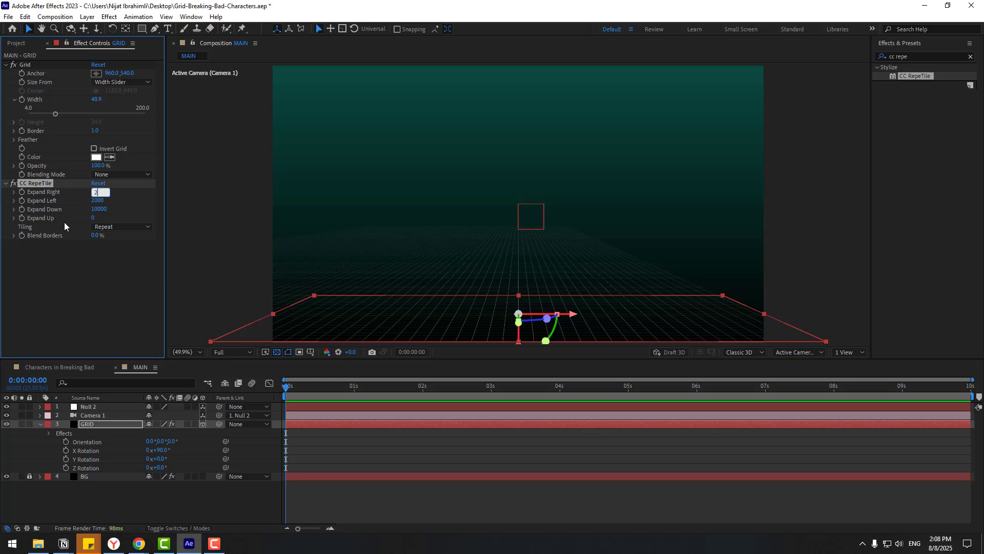
{"action": "key", "text": "Return"}
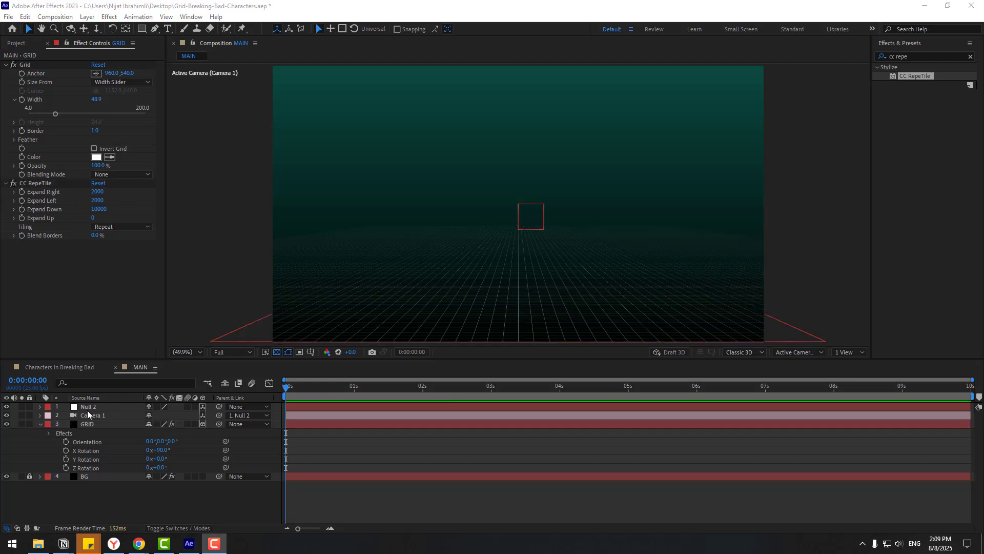
Step: Animate the camera null's Position with a keyframe at 0 s and another at 6 s with Z at 5149
{"action": "left_click", "coordinate": [90, 409]}
{"action": "key", "text": "p"}
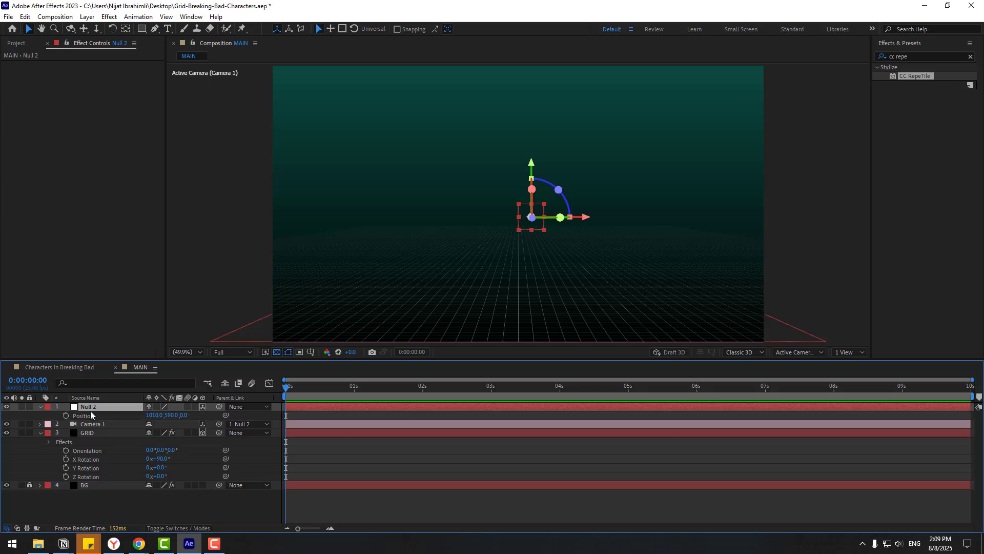
{"action": "left_click", "coordinate": [66, 415]}
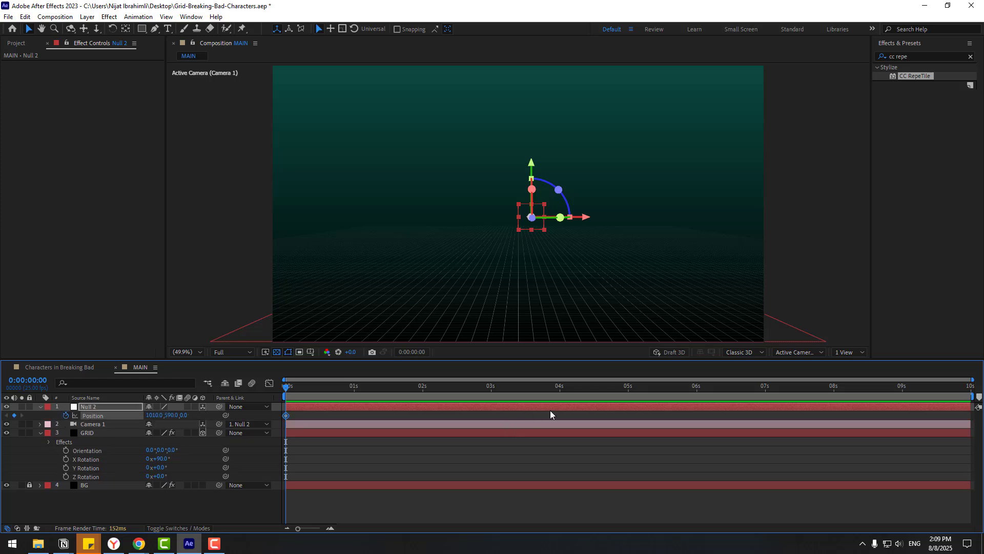
{"action": "left_click", "coordinate": [697, 393]}
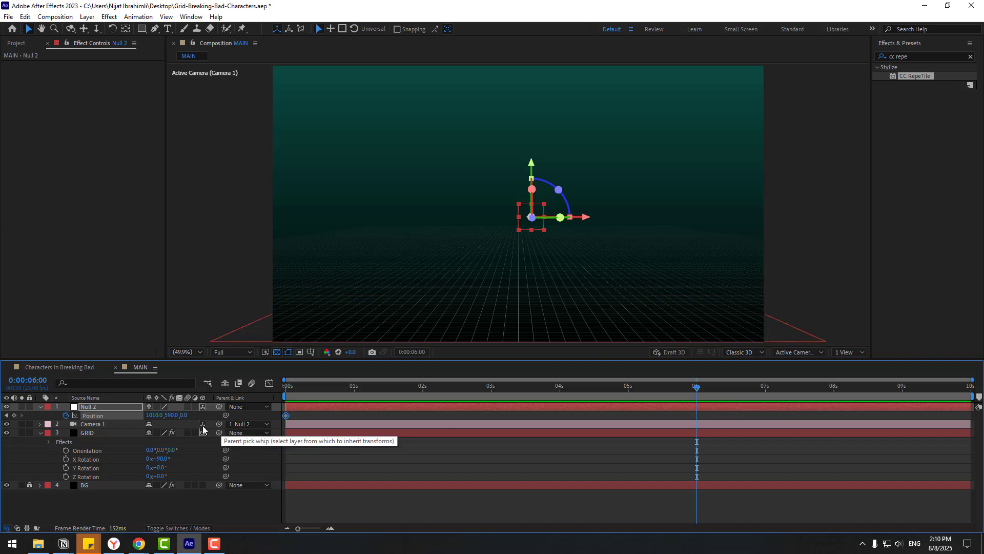
{"action": "left_click_drag", "start_coordinate": [182, 419], "coordinate": [440, 400]}
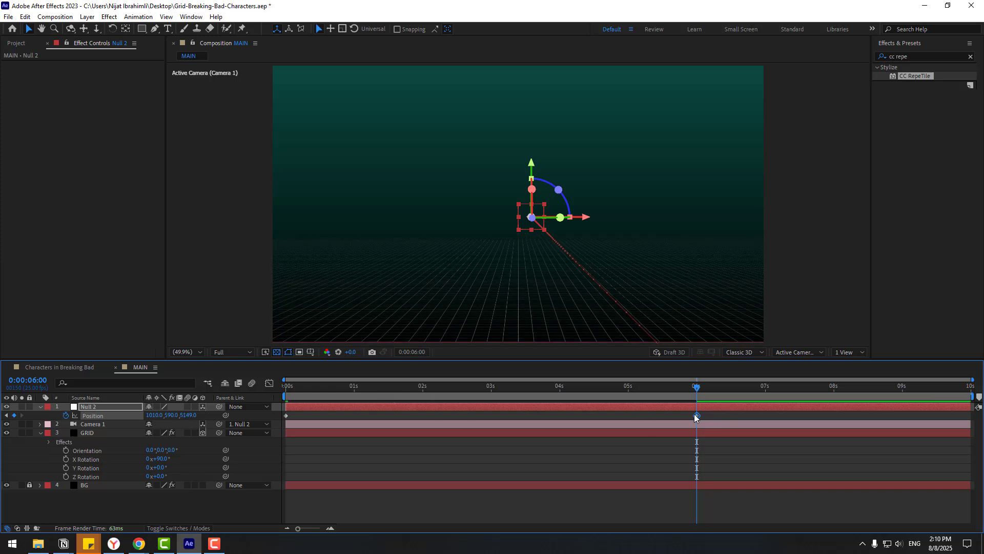
Step: Apply Easy Ease to both Position keyframes of the null and preview the camera move
{"action": "right_click", "coordinate": [286, 415]}
{"action": "mouse_move", "coordinate": [380, 409]}
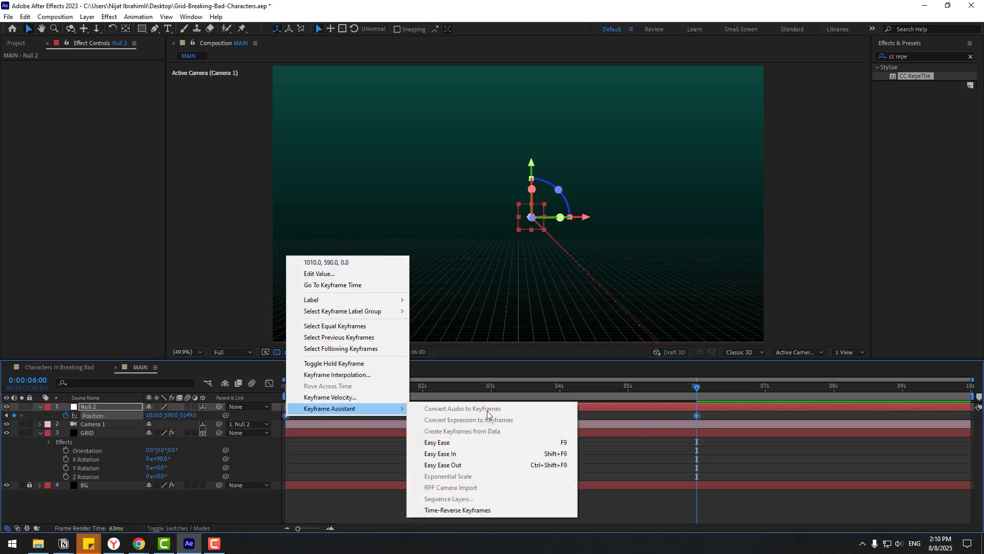
{"action": "left_click", "coordinate": [535, 443]}
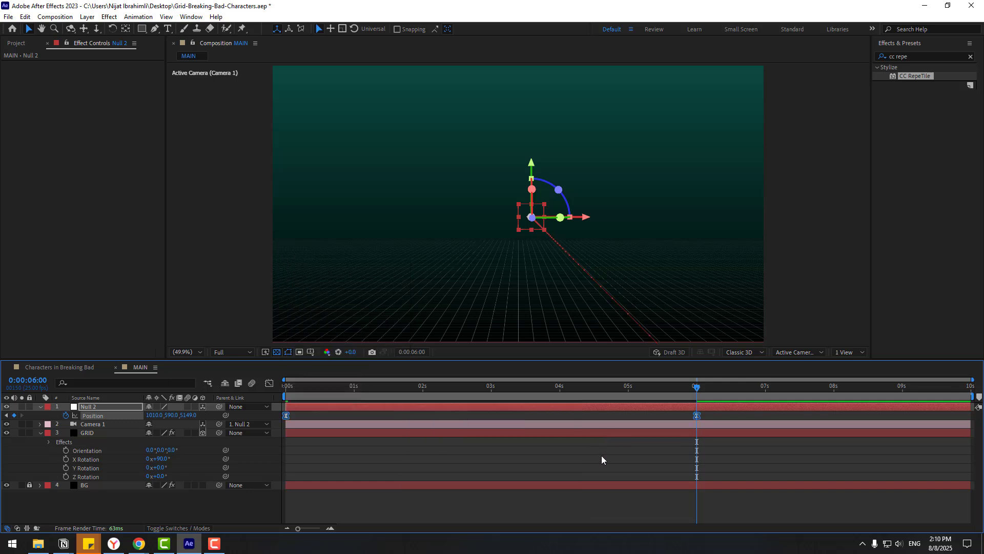
{"action": "key", "text": "space"}
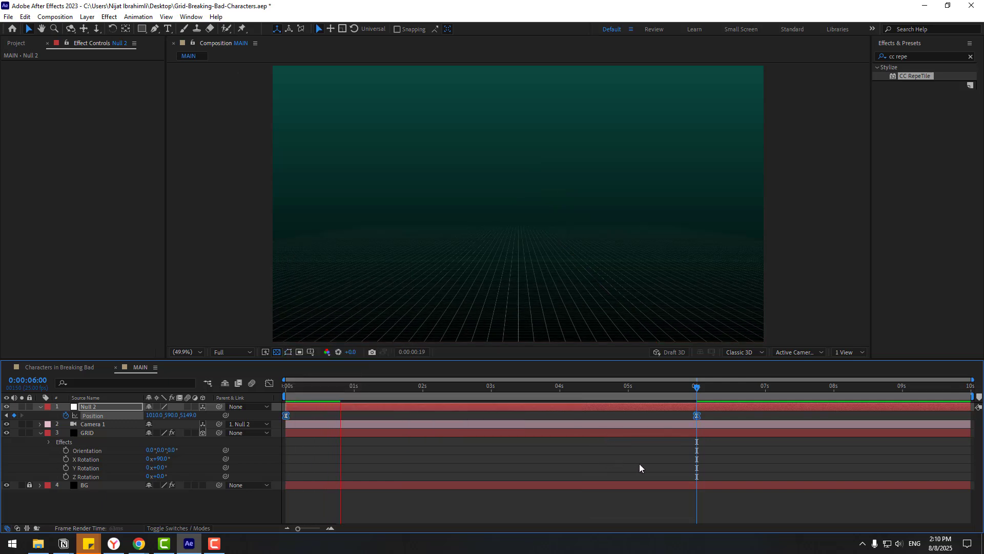
{"action": "key", "text": "space"}
Step: Keyframe the null's Z Rotation from 0° at 0:00:00:09 to one full revolution at 0:00:04:17
{"action": "left_click", "coordinate": [87, 412]}
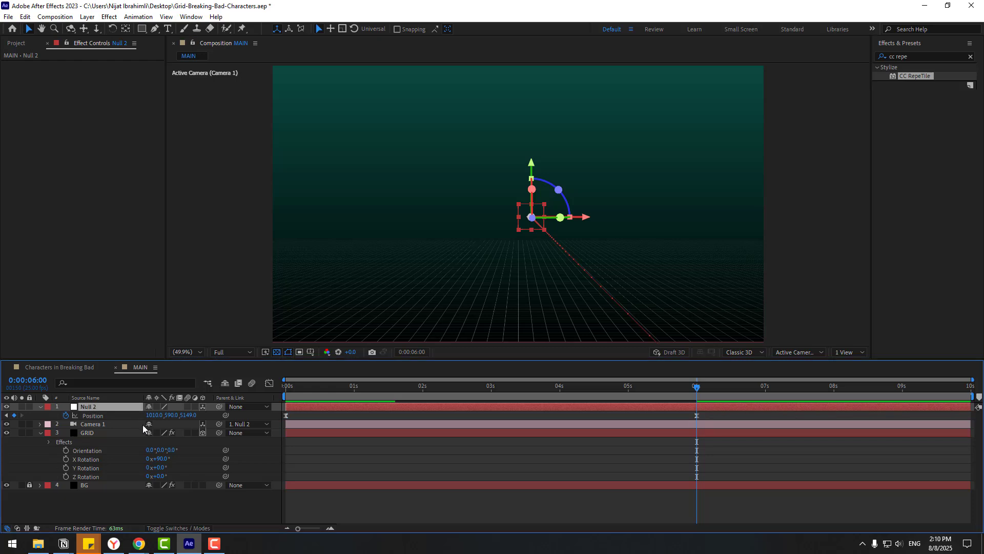
{"action": "left_click_drag", "start_coordinate": [373, 399], "coordinate": [307, 413]}
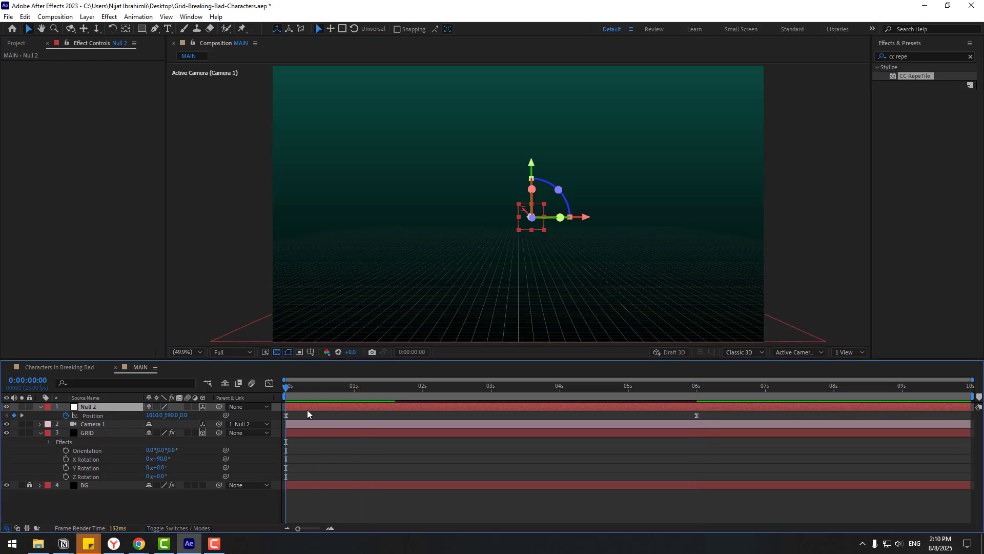
{"action": "key", "text": "shift+r"}
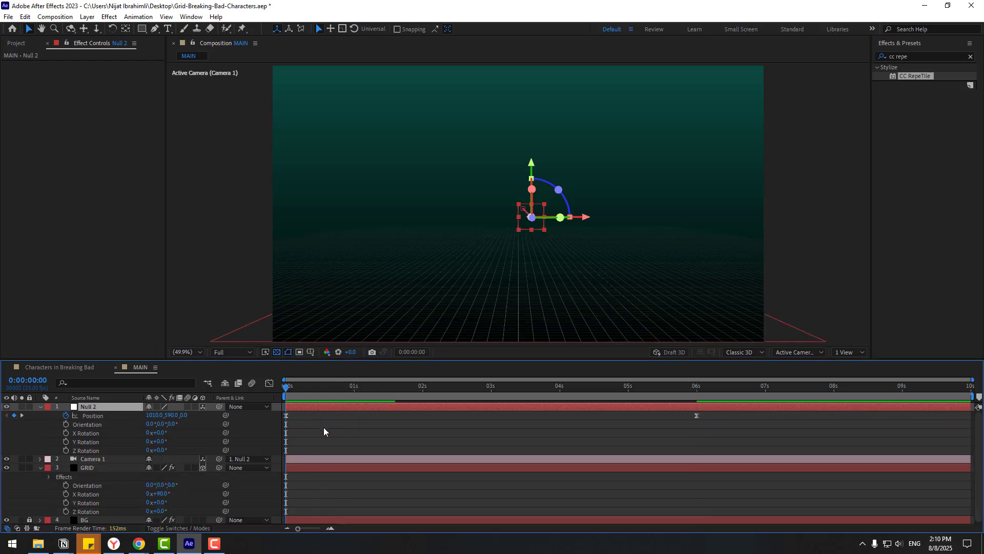
{"action": "key", "text": "space"}
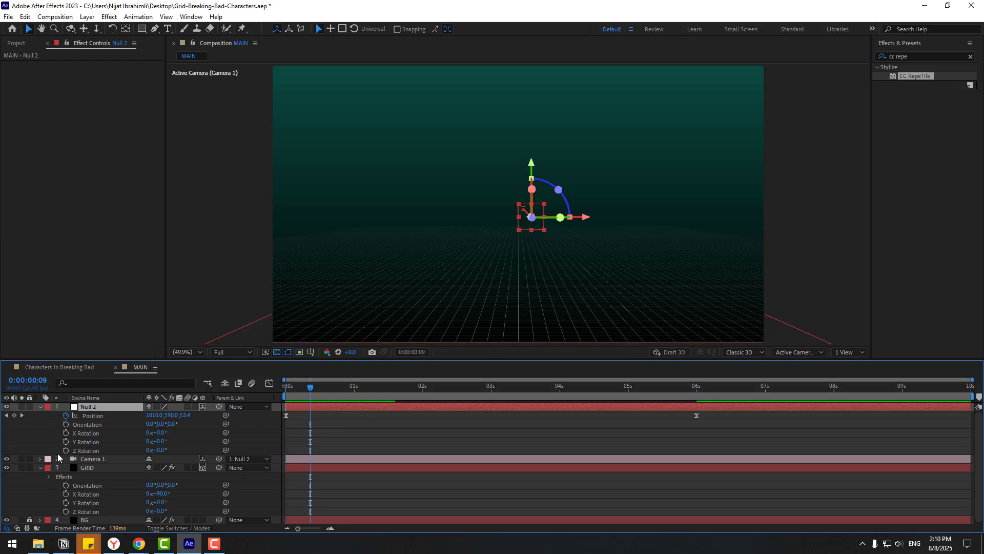
{"action": "left_click", "coordinate": [66, 451]}
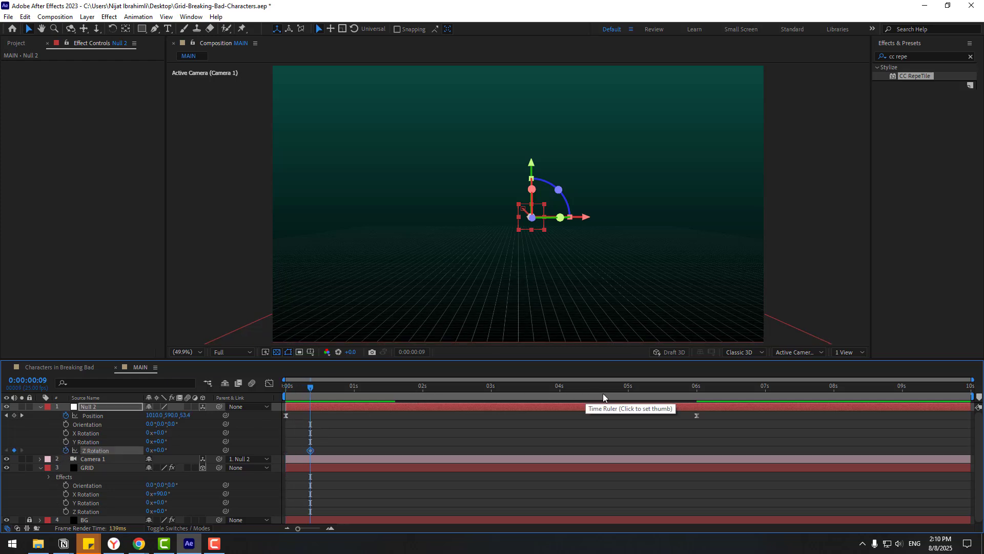
{"action": "left_click", "coordinate": [605, 399]}
{"action": "left_click", "coordinate": [150, 450]}
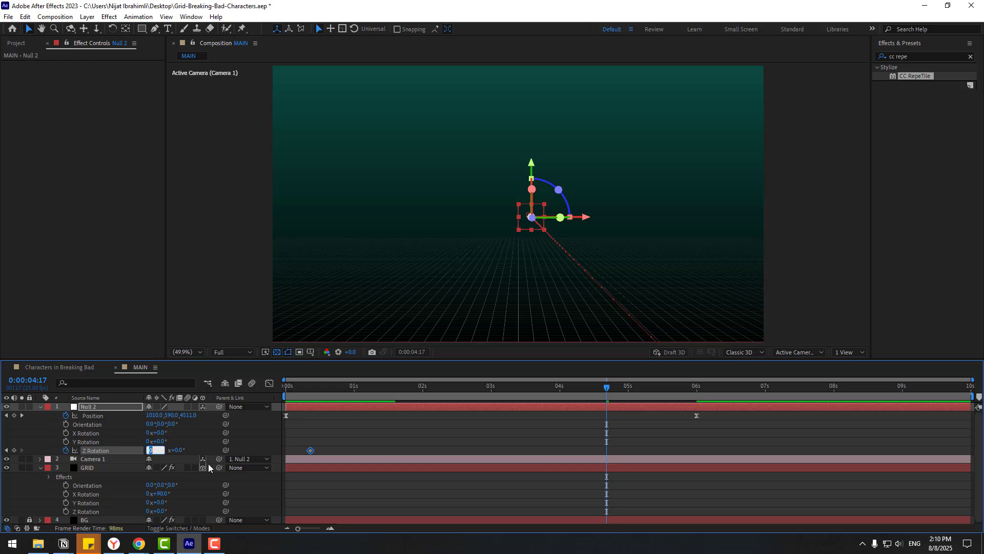
{"action": "type", "text": "1"}
{"action": "key", "text": "Return"}
Step: Apply Easy Ease to both Z Rotation keyframes of the null and preview the spin
{"action": "left_click_drag", "start_coordinate": [625, 448], "coordinate": [310, 456]}
{"action": "right_click", "coordinate": [310, 455]}
{"action": "left_click", "coordinate": [482, 472]}
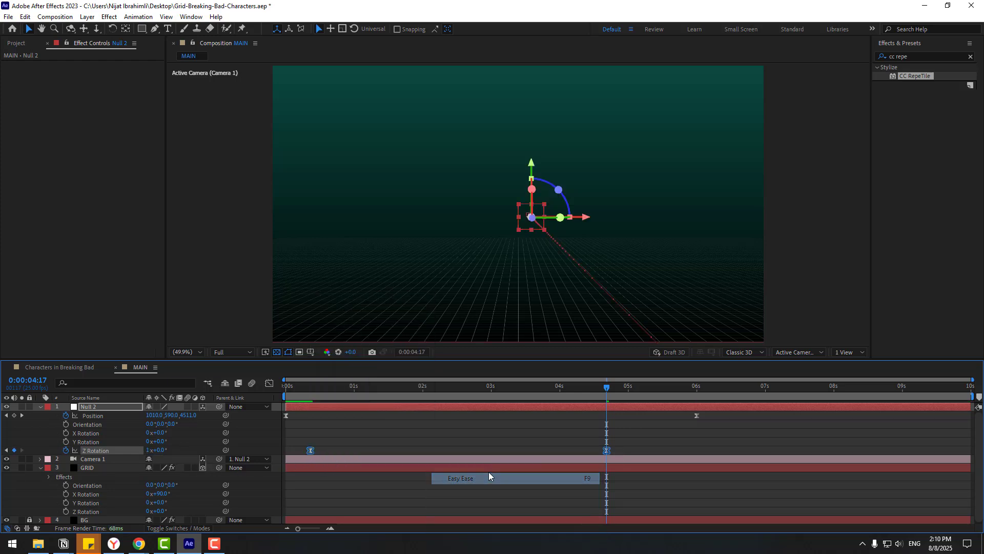
{"action": "key", "text": "space"}
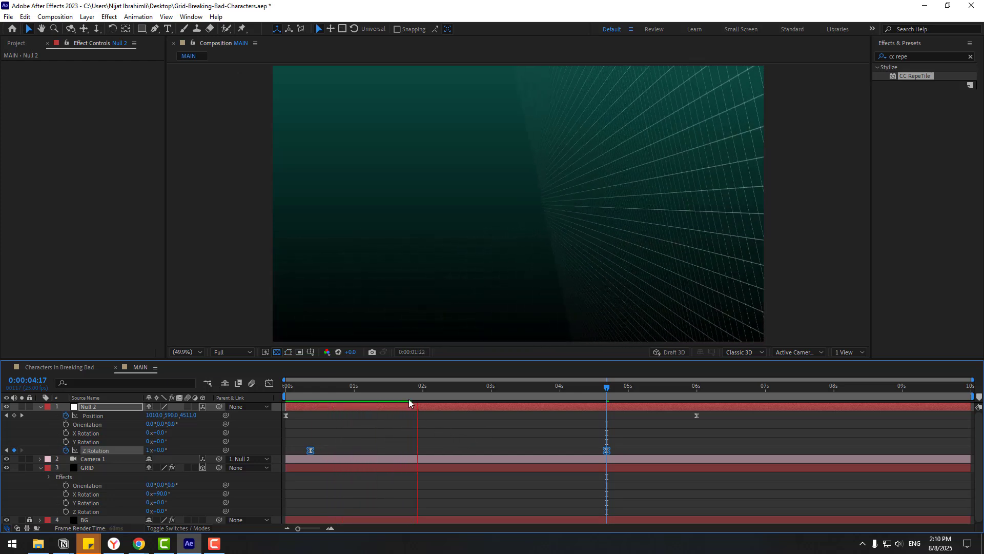
{"action": "key", "text": "space"}
Step: Steepen the Z Rotation speed curve in the Graph Editor by extending its ease handles to about 1.7 s and 3.3 s
{"action": "left_click_drag", "start_coordinate": [628, 446], "coordinate": [307, 455]}
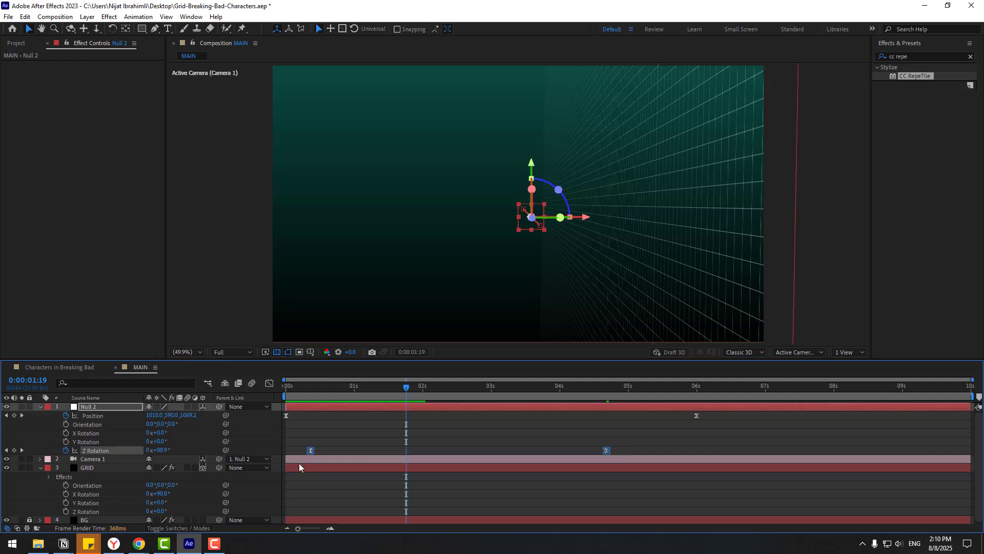
{"action": "left_click", "coordinate": [269, 383]}
{"action": "left_click_drag", "start_coordinate": [344, 491], "coordinate": [405, 500]}
{"action": "left_click_drag", "start_coordinate": [557, 501], "coordinate": [514, 501]}
Step: Steepen the null's Position speed curve by extending its ease handles to about 1.7 s and 4.1 s
{"action": "left_click", "coordinate": [389, 435]}
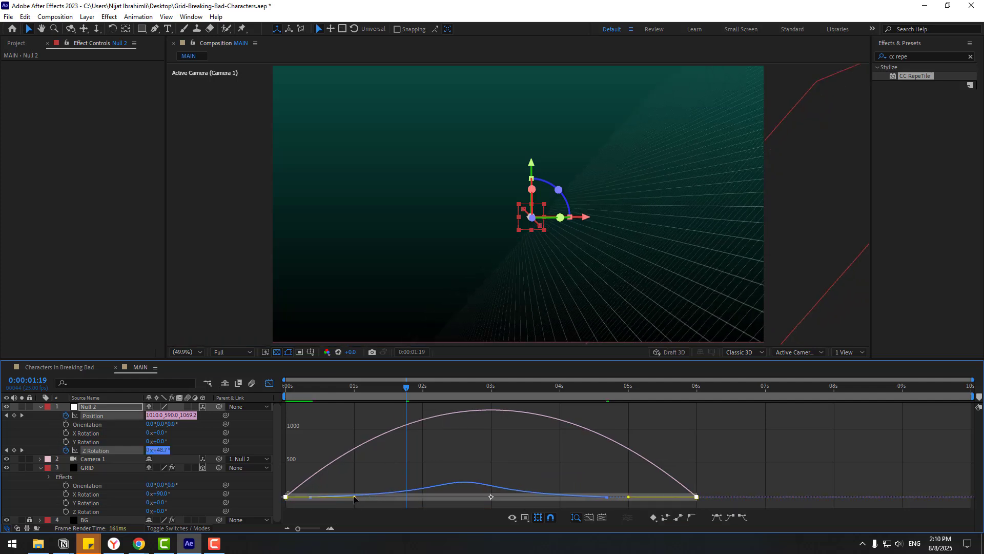
{"action": "left_click_drag", "start_coordinate": [354, 497], "coordinate": [389, 498]}
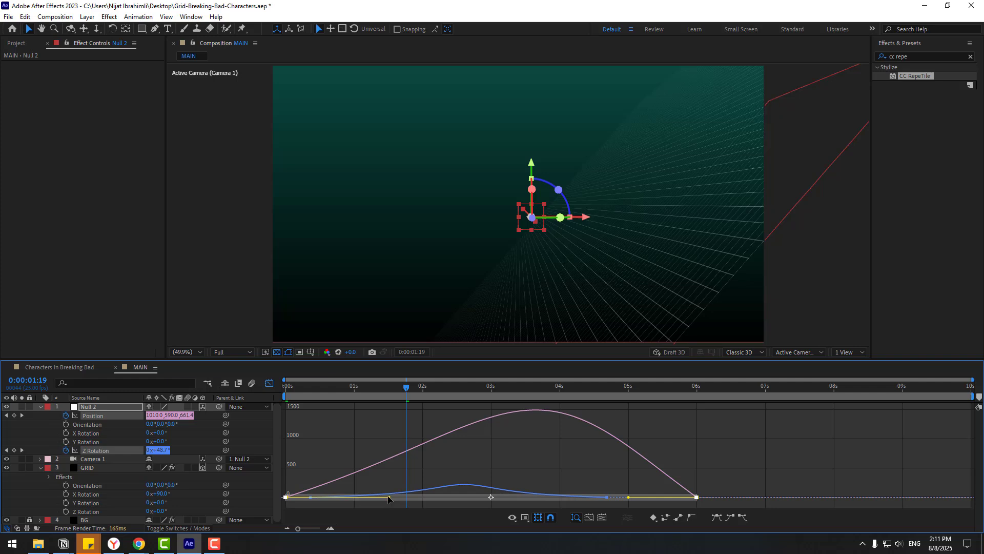
{"action": "left_click_drag", "start_coordinate": [389, 497], "coordinate": [403, 498]}
{"action": "left_click_drag", "start_coordinate": [629, 498], "coordinate": [566, 497]}
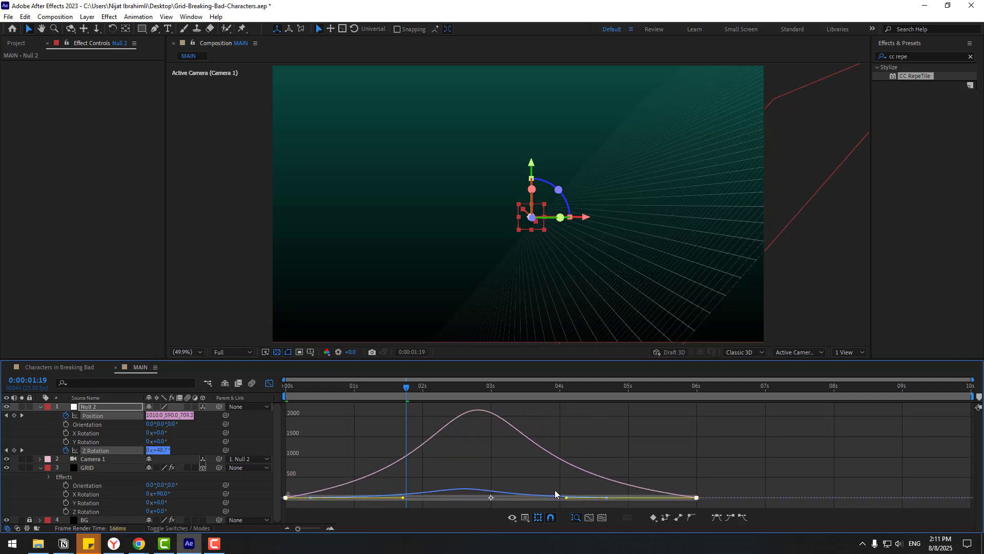
Step: Lower the composition's preview resolution to Quarter and play back the animation
{"action": "left_click", "coordinate": [234, 352]}
{"action": "left_click", "coordinate": [233, 410]}
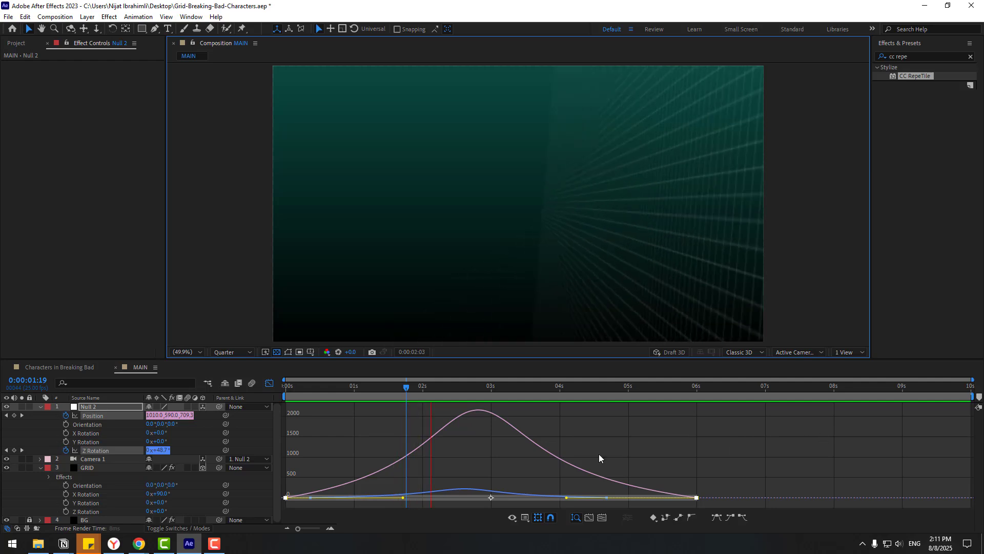
Step: Set CC RepeTile's Expand Up to 2000 on the GRID layer and play back the fly-through
{"action": "left_click", "coordinate": [356, 389]}
{"action": "left_click_drag", "start_coordinate": [375, 390], "coordinate": [393, 390]}
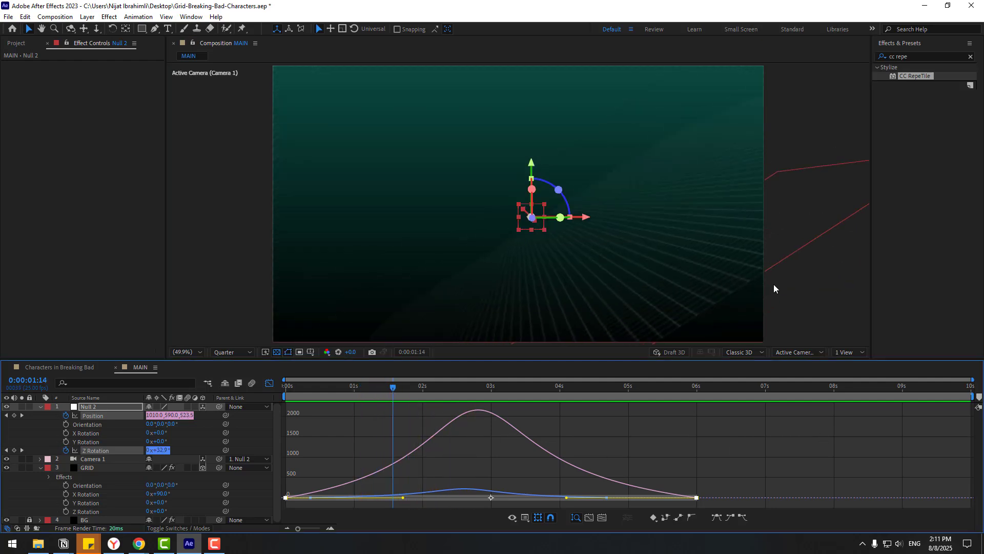
{"action": "left_click", "coordinate": [85, 468]}
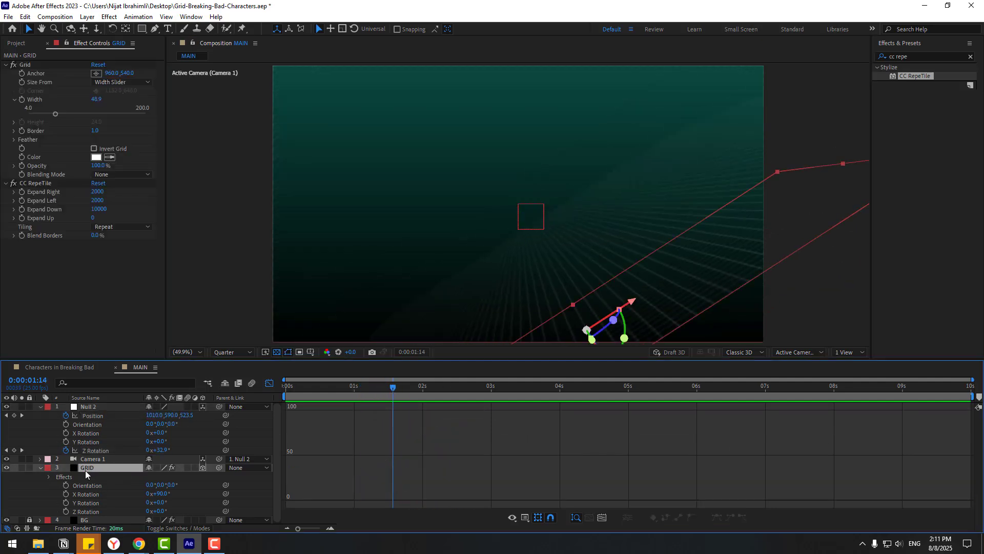
{"action": "left_click", "coordinate": [94, 219]}
{"action": "type", "text": "2000"}
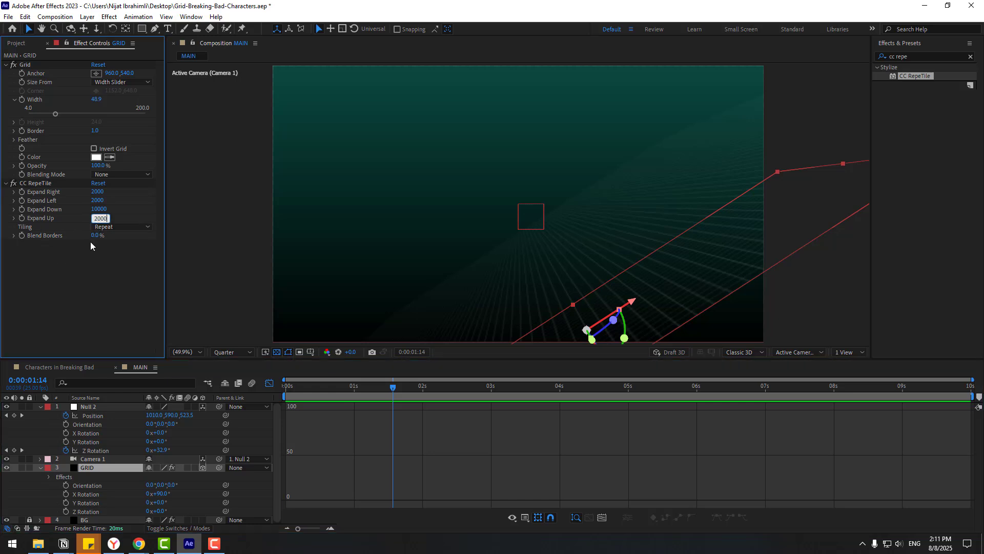
{"action": "key", "text": "Return"}
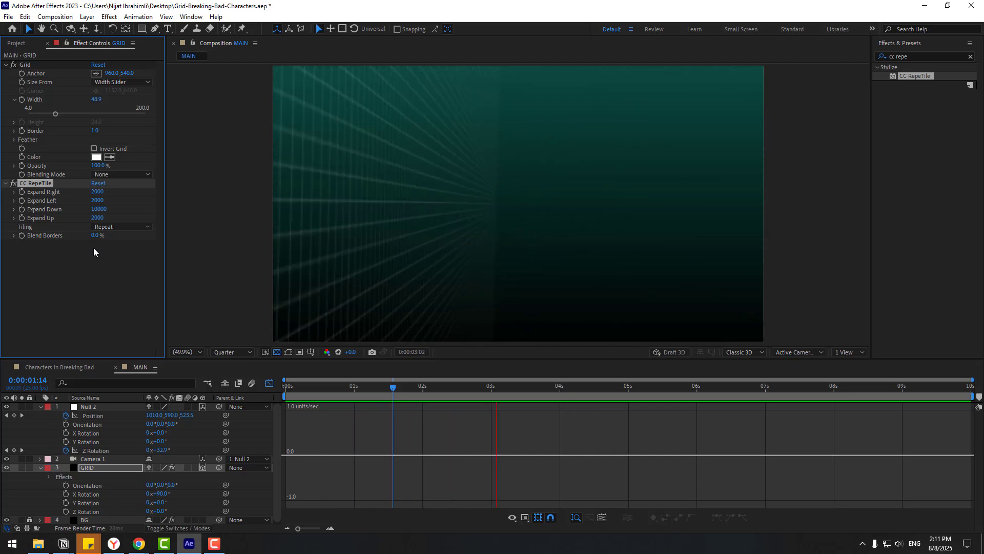
{"action": "left_click", "coordinate": [519, 395]}
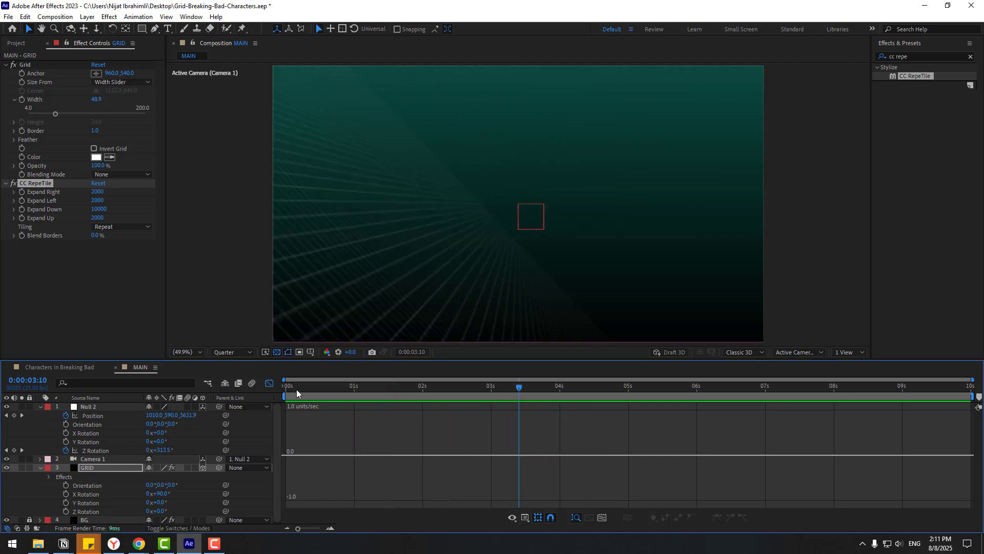
Step: Leave the Graph Editor, return to the first frame and collapse the properties of the null and GRID layers
{"action": "left_click", "coordinate": [269, 384]}
{"action": "key", "text": "Home"}
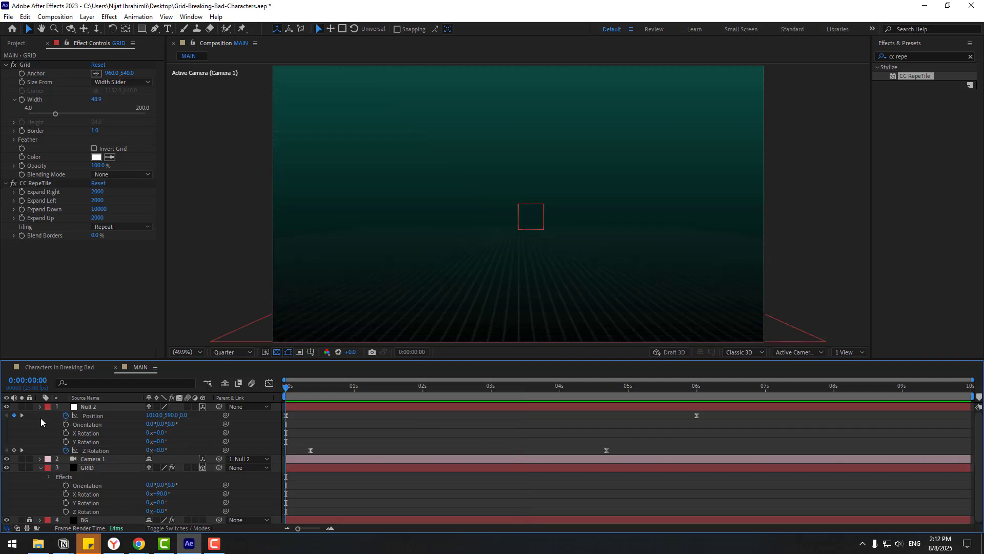
{"action": "left_click", "coordinate": [41, 408]}
{"action": "left_click", "coordinate": [41, 424]}
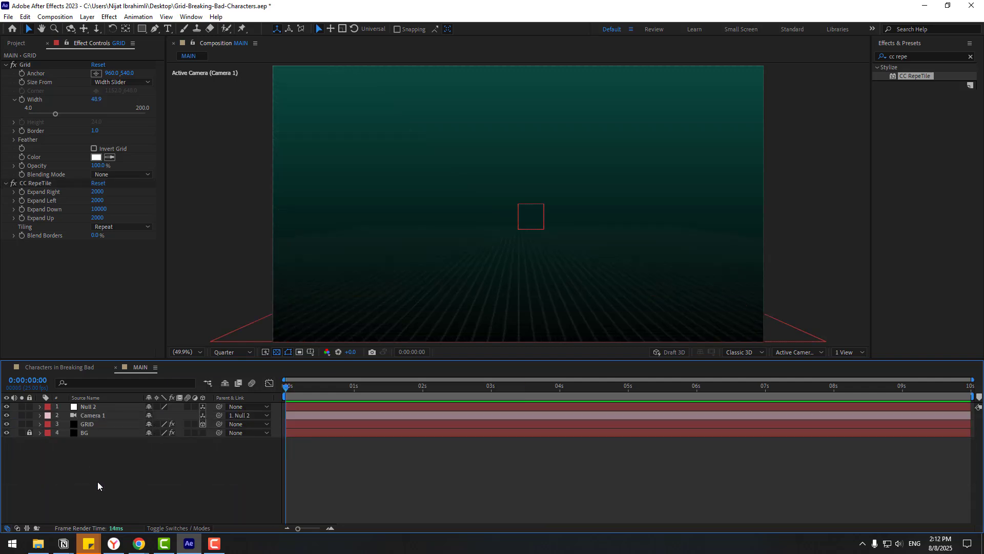
Step: Copy character layer 04 from the Characters in Breaking Bad composition into MAIN and make it a 3D layer
{"action": "left_click", "coordinate": [41, 366]}
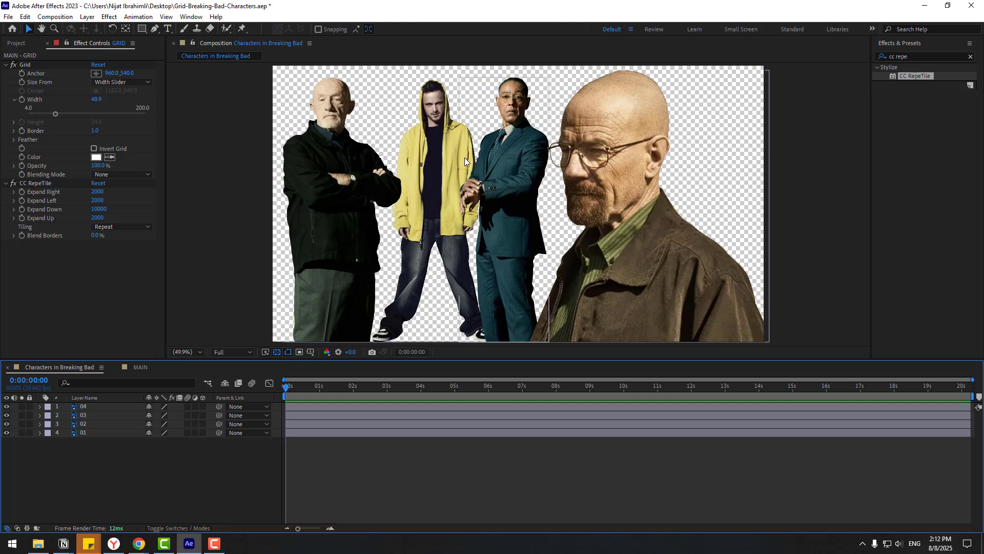
{"action": "left_click", "coordinate": [349, 184]}
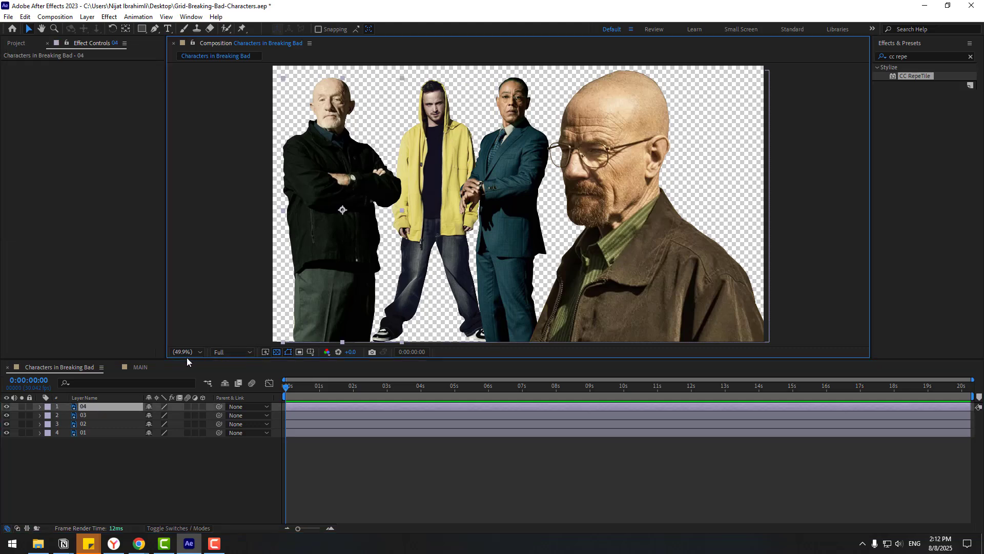
{"action": "left_click", "coordinate": [138, 367]}
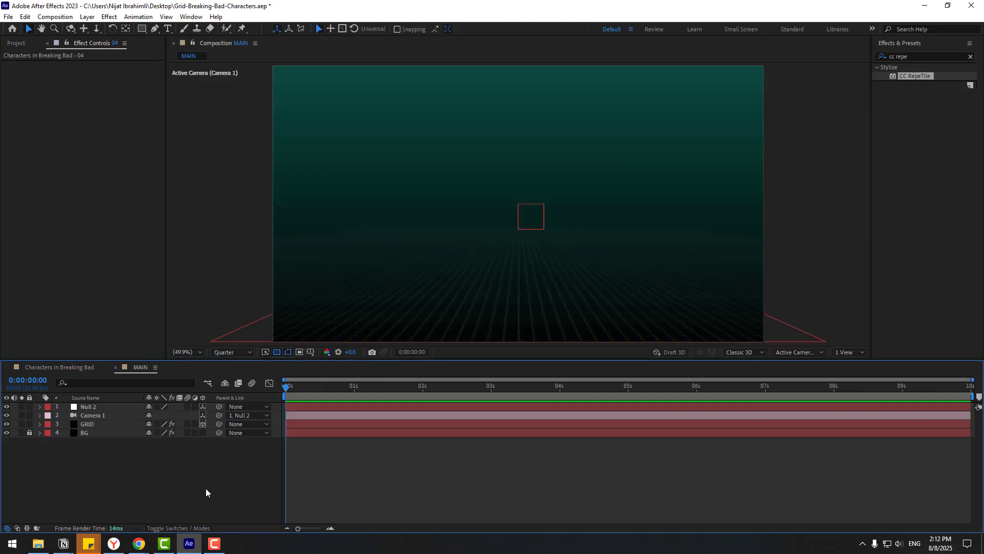
{"action": "key", "text": "ctrl+v"}
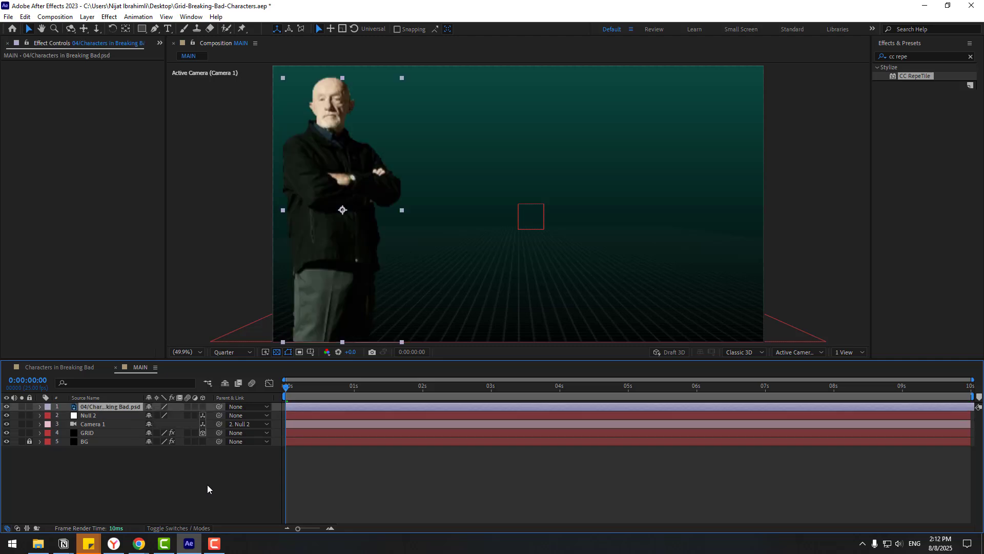
{"action": "left_click", "coordinate": [203, 407]}
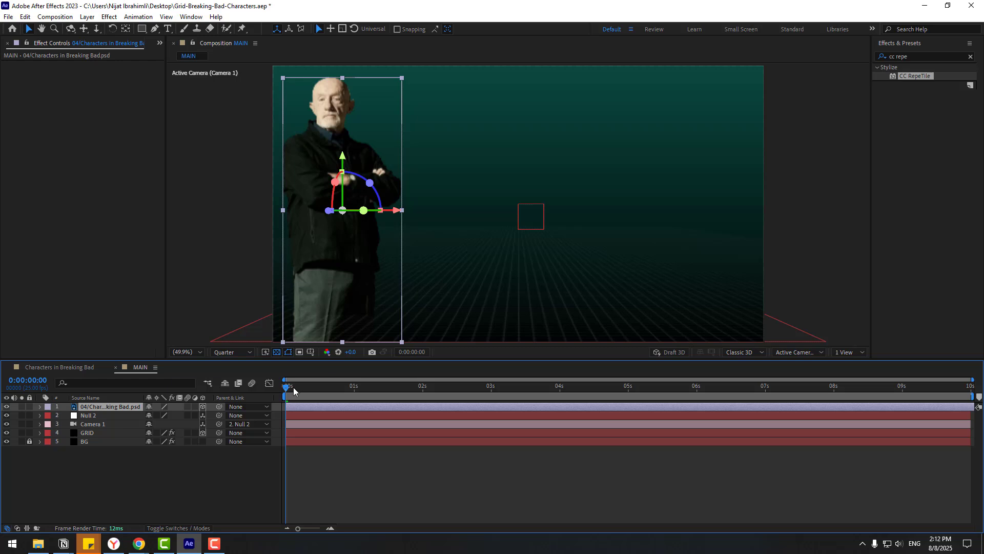
Step: Position character layer 04 above the grid floor at about 446, 441, 1140 on the first frame
{"action": "left_click_drag", "start_coordinate": [293, 391], "coordinate": [316, 389]}
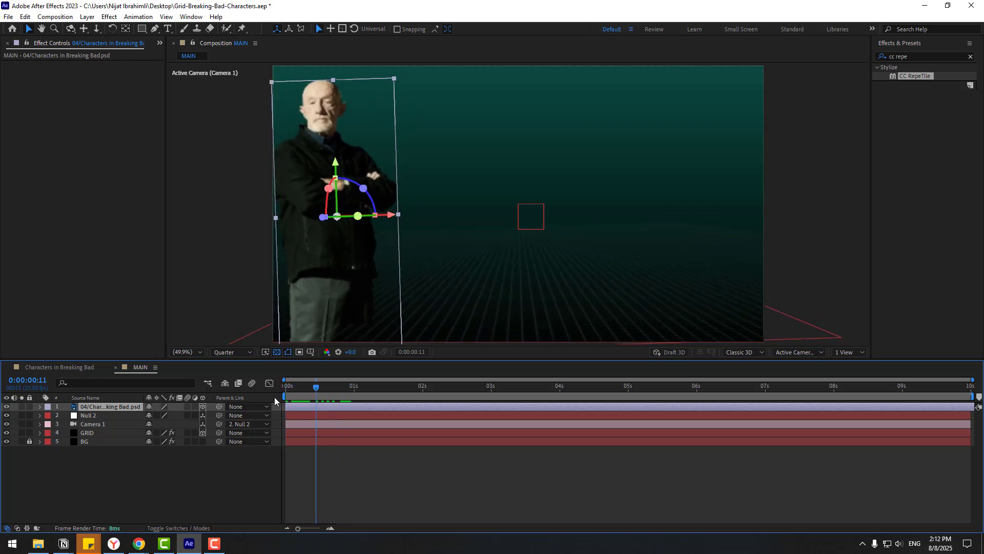
{"action": "key", "text": "Home"}
{"action": "key", "text": "p"}
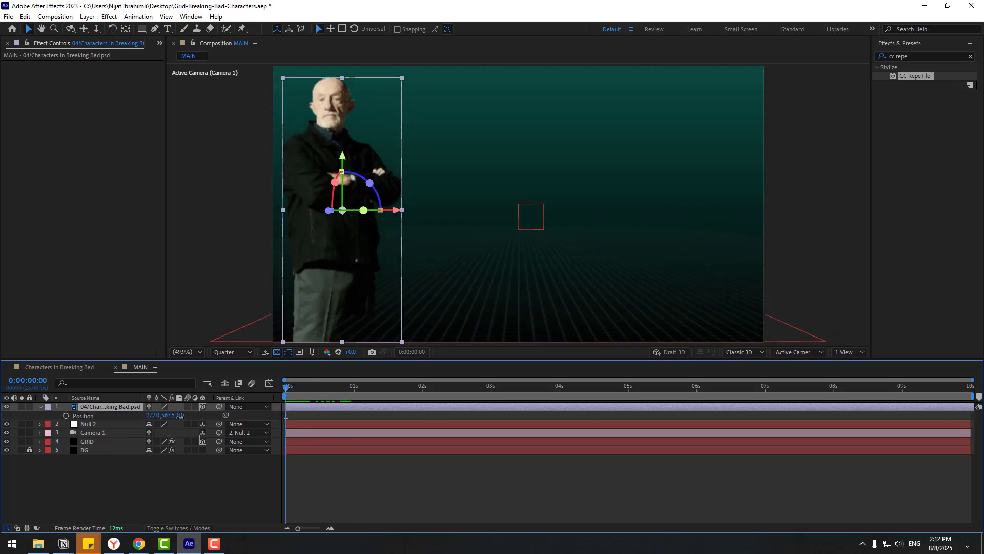
{"action": "left_click_drag", "start_coordinate": [181, 416], "coordinate": [482, 209]}
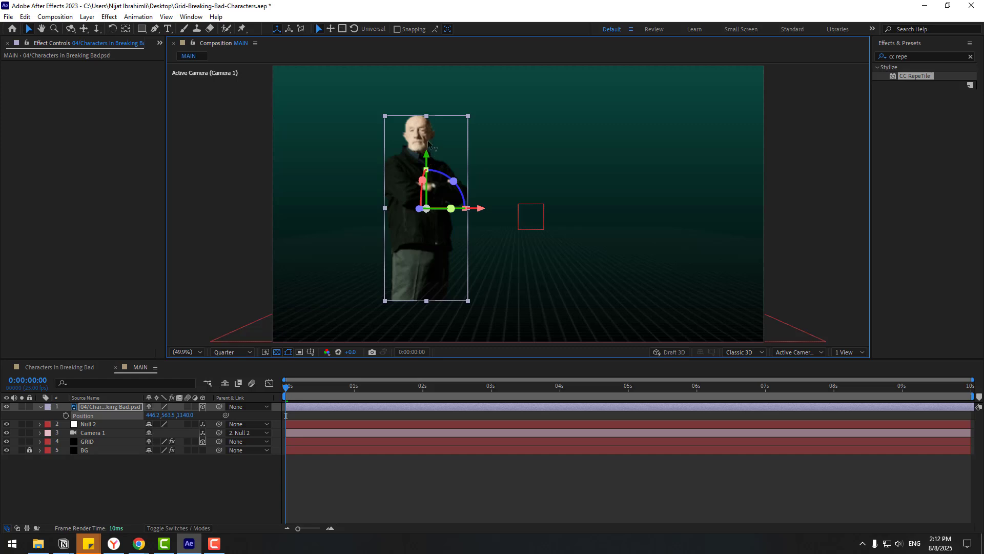
{"action": "left_click_drag", "start_coordinate": [429, 143], "coordinate": [428, 120]}
{"action": "left_click", "coordinate": [327, 420]}
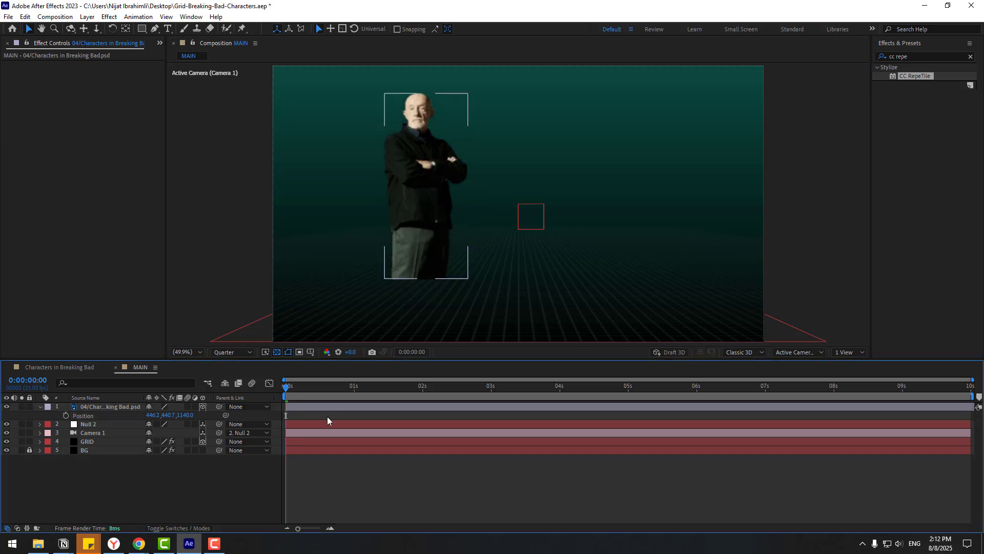
Step: Preview the camera move past the first character and list the timeline layers by layer name
{"action": "key", "text": "space"}
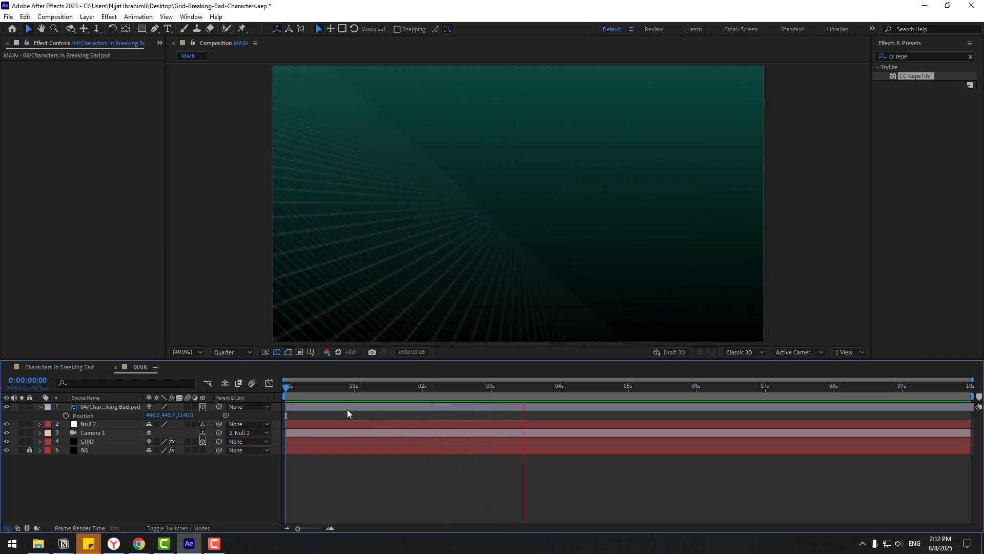
{"action": "key", "text": "space"}
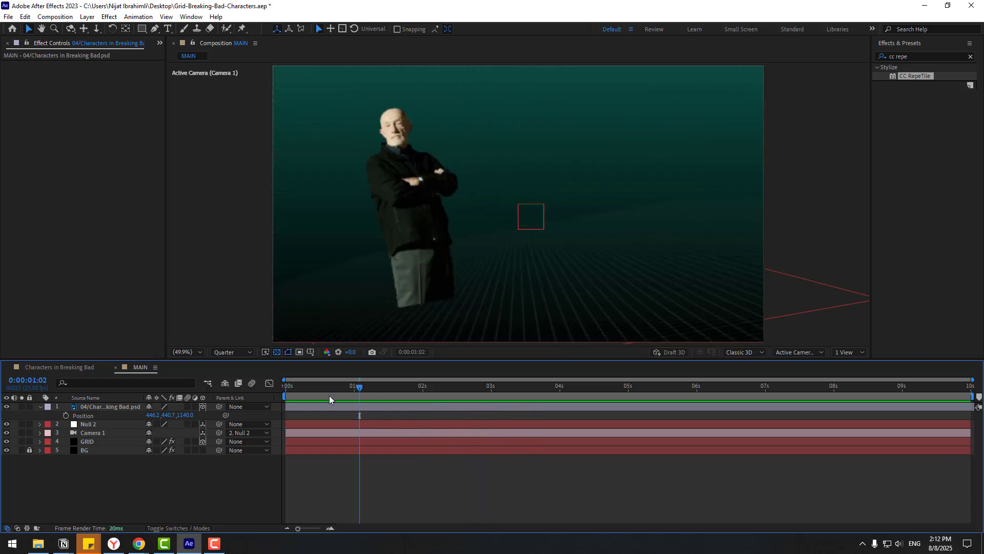
{"action": "left_click", "coordinate": [85, 399]}
{"action": "left_click", "coordinate": [83, 406]}
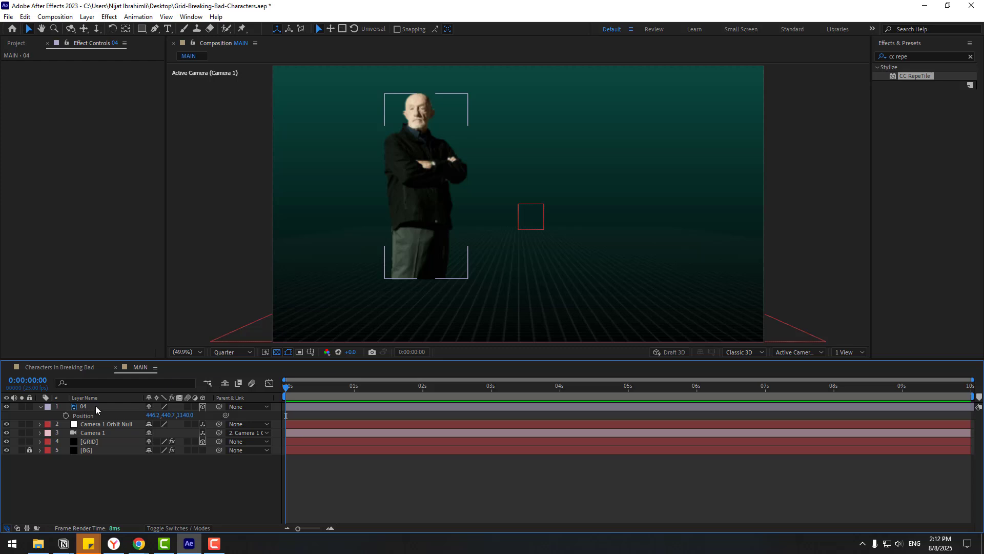
Step: Copy character layer 01, the man in the yellow hoodie, into MAIN and make it a 3D layer
{"action": "left_click", "coordinate": [44, 370]}
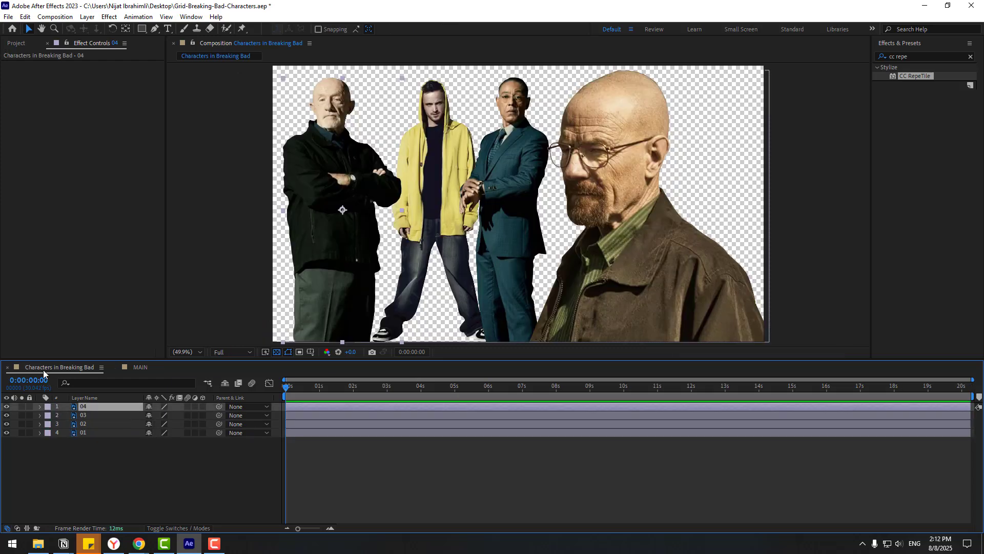
{"action": "left_click", "coordinate": [82, 413]}
{"action": "left_click", "coordinate": [78, 451]}
{"action": "left_click", "coordinate": [84, 432]}
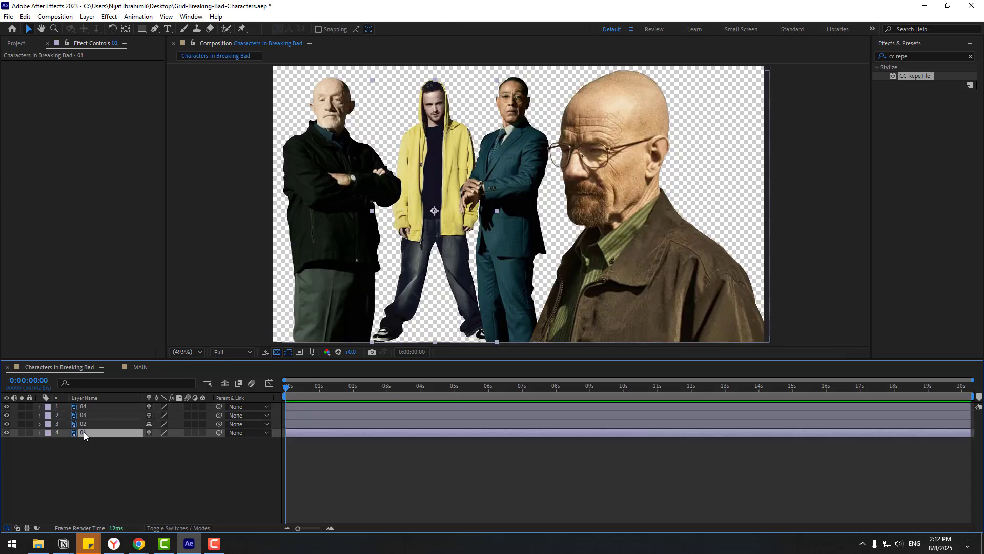
{"action": "left_click", "coordinate": [137, 367]}
{"action": "key", "text": "ctrl+v"}
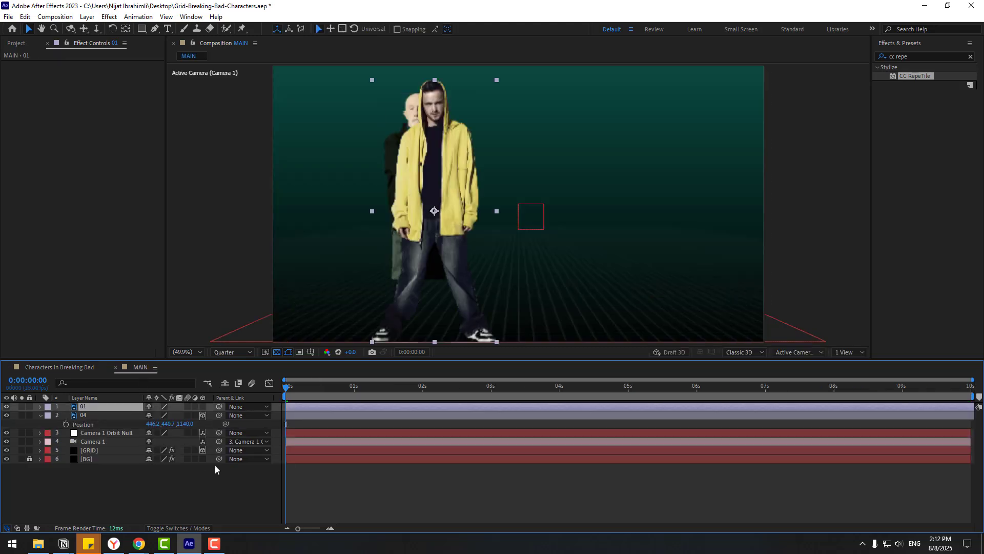
{"action": "left_click", "coordinate": [203, 406]}
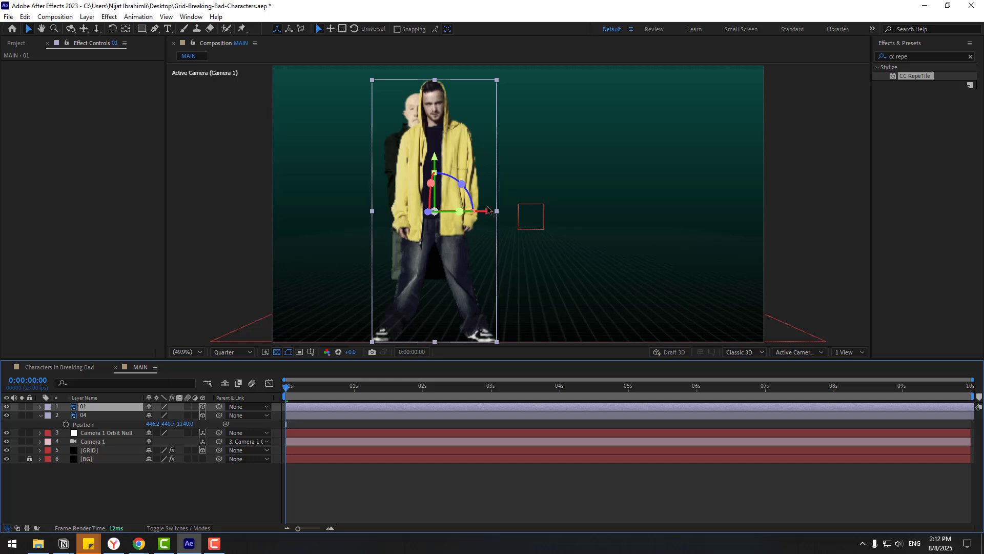
Step: Move layer 01 to the right side of the scene, farther back in depth than layer 04, and preview to about 4 s
{"action": "left_click_drag", "start_coordinate": [487, 210], "coordinate": [585, 241]}
{"action": "left_click_drag", "start_coordinate": [645, 210], "coordinate": [690, 219]}
{"action": "left_click", "coordinate": [407, 483]}
{"action": "key", "text": "space"}
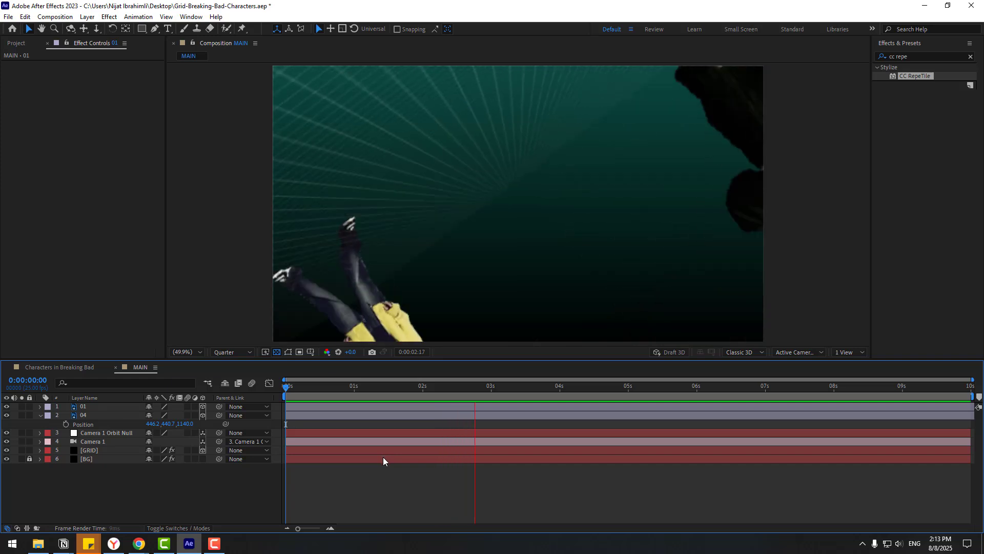
{"action": "left_click", "coordinate": [565, 392]}
Step: Copy character layer 02, the man in the teal suit, into MAIN and make it a 3D layer
{"action": "left_click", "coordinate": [40, 366]}
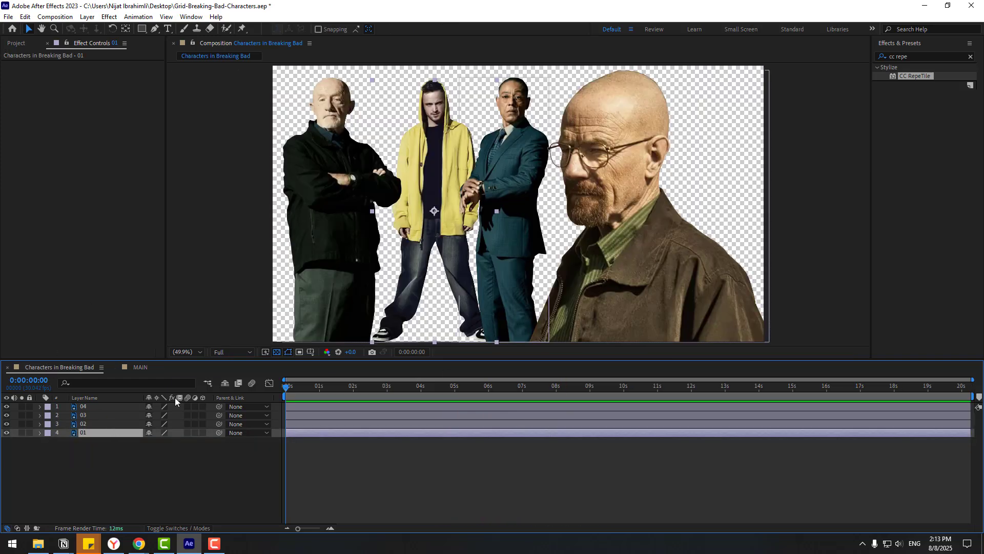
{"action": "left_click", "coordinate": [91, 423]}
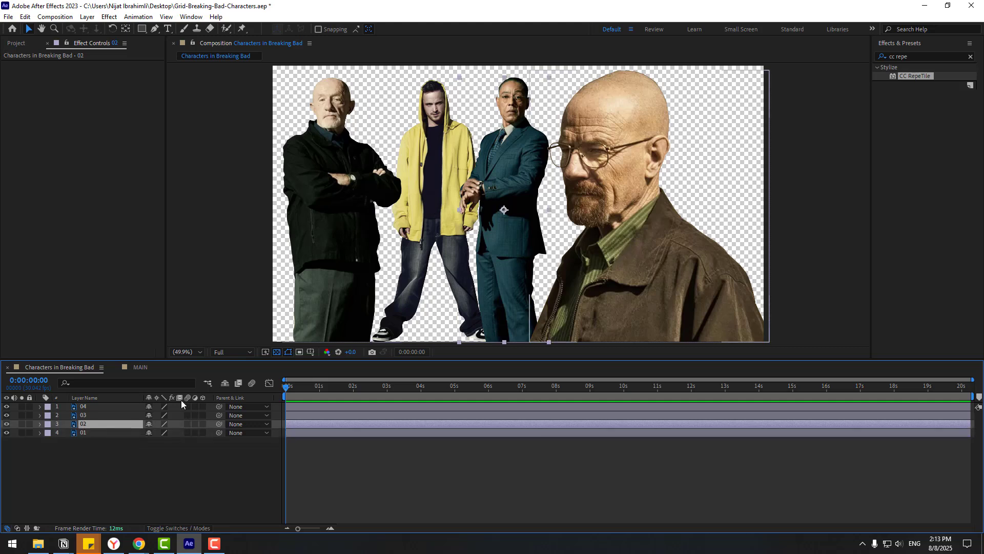
{"action": "left_click", "coordinate": [140, 368]}
{"action": "key", "text": "ctrl+v"}
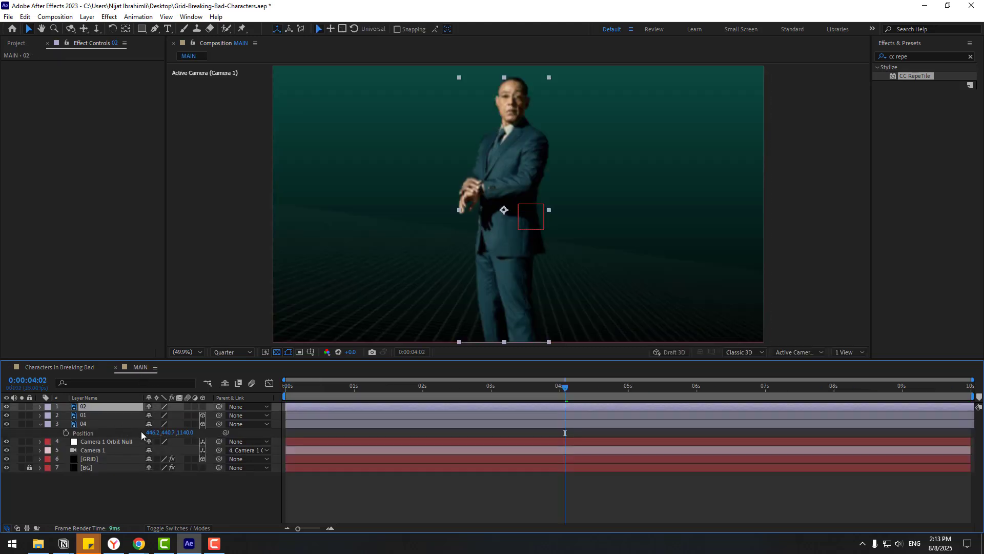
{"action": "left_click", "coordinate": [203, 407]}
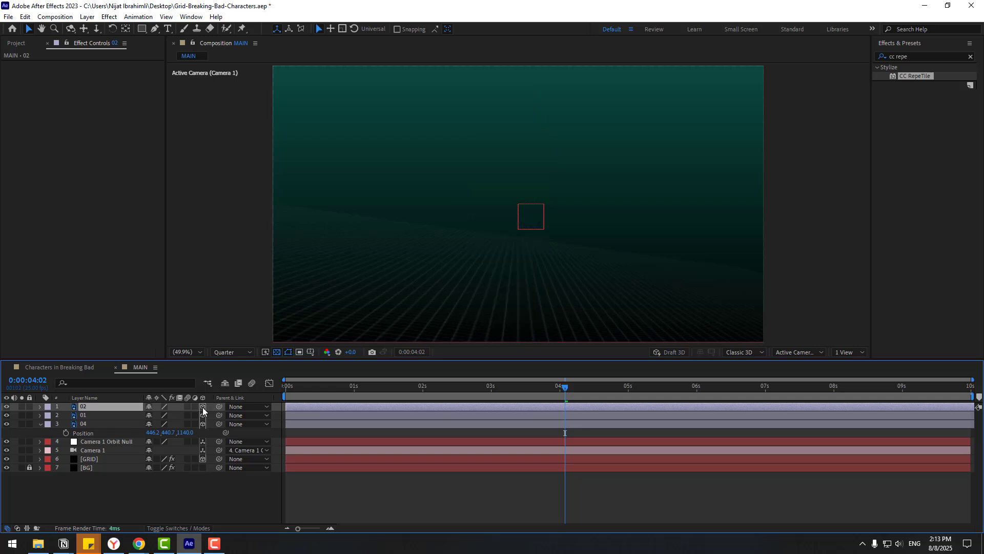
Step: Push layer 02 back to a Z position of 5840 and scrub the timeline to check its placement
{"action": "key", "text": "p"}
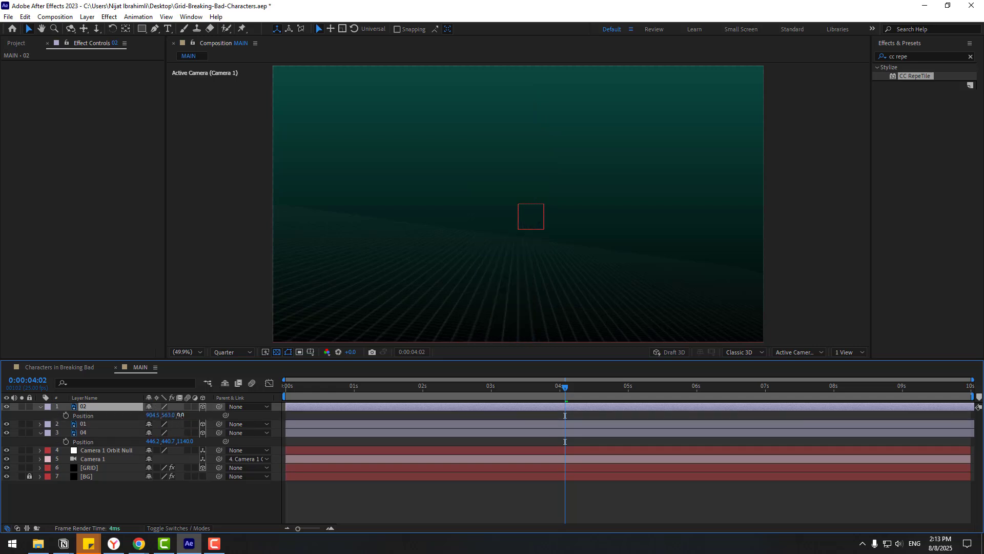
{"action": "left_click_drag", "start_coordinate": [288, 409], "coordinate": [452, 389]}
{"action": "left_click_drag", "start_coordinate": [518, 389], "coordinate": [373, 388]}
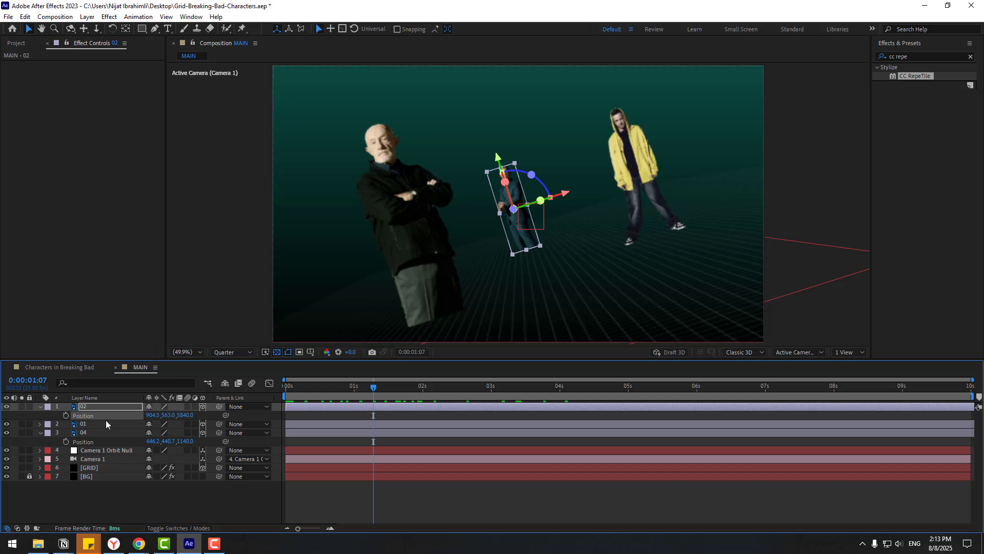
Step: Move the orbit null's two Z Rotation keyframes to about 1.4 s and 5 s and play back the result
{"action": "left_click", "coordinate": [88, 450]}
{"action": "key", "text": "u"}
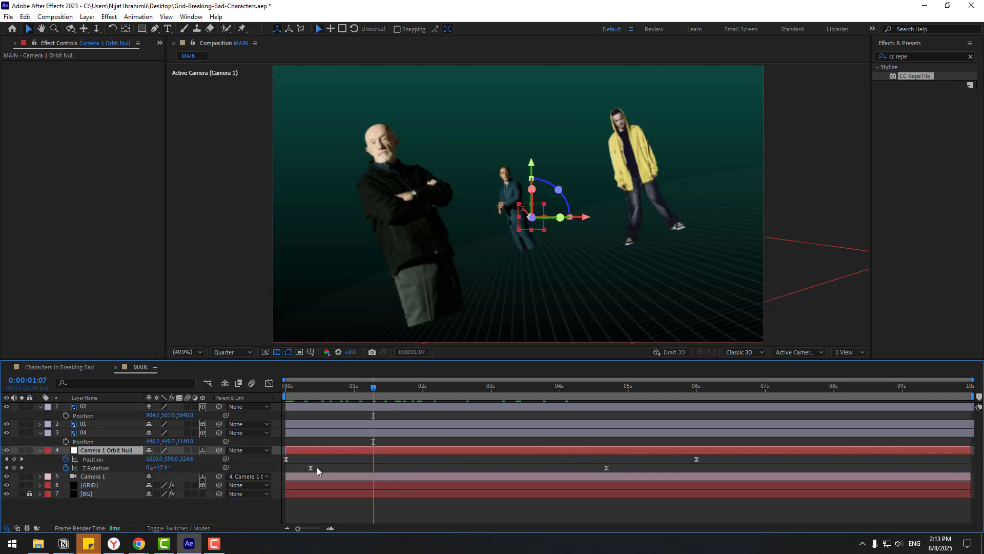
{"action": "left_click_drag", "start_coordinate": [310, 469], "coordinate": [382, 474]}
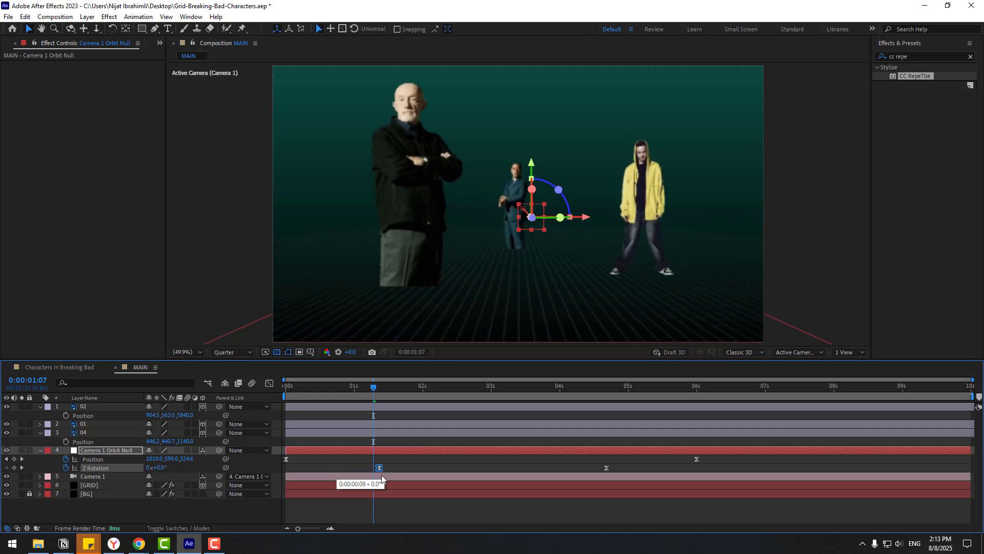
{"action": "left_click_drag", "start_coordinate": [607, 468], "coordinate": [629, 469]}
{"action": "key", "text": "space"}
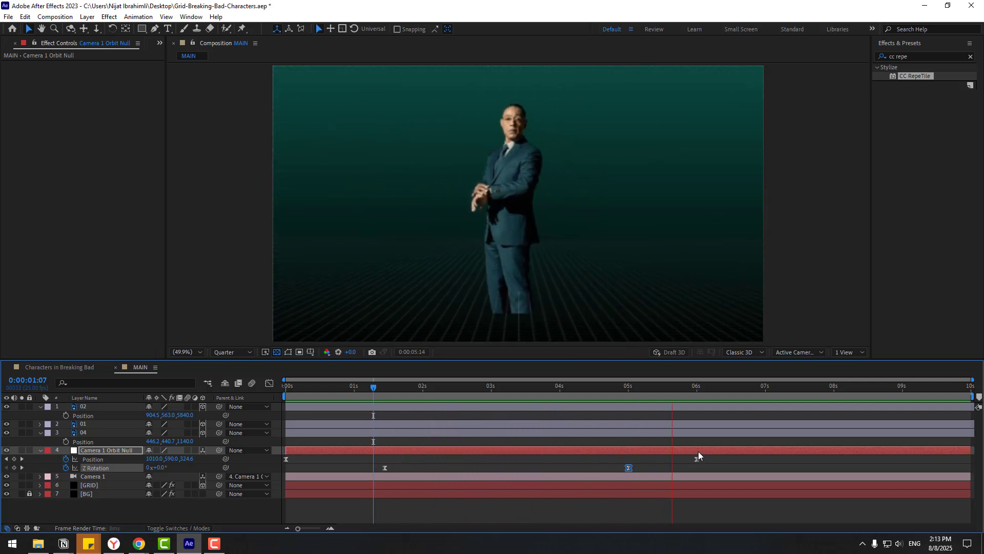
Step: At 6 s, move character layer 02 to the left side of the scene, at an X position of about 325
{"action": "mouse_move", "coordinate": [714, 388]}
{"action": "left_mouse_down"}
{"action": "mouse_move", "coordinate": [698, 388]}
{"action": "mouse_move", "coordinate": [709, 393]}
{"action": "left_mouse_up"}
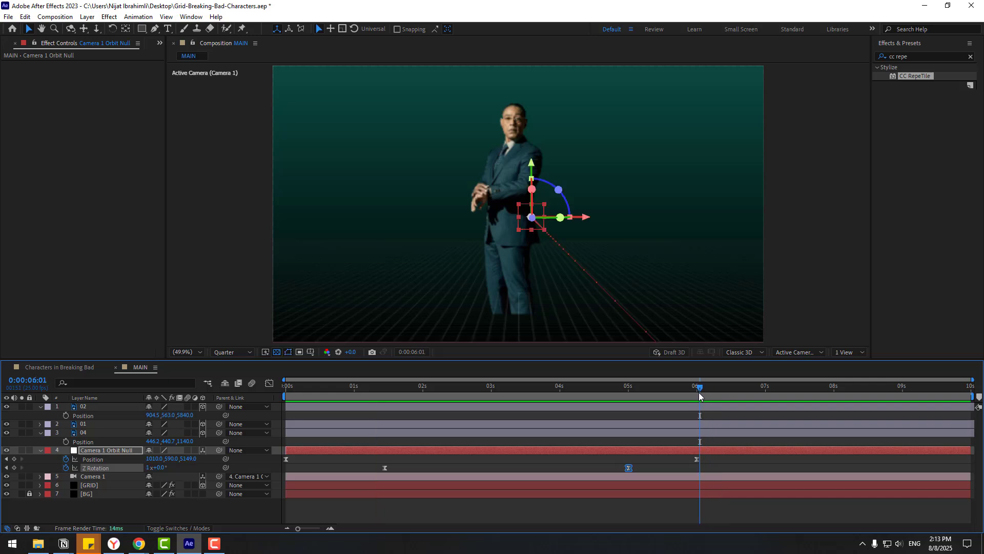
{"action": "left_click", "coordinate": [493, 206]}
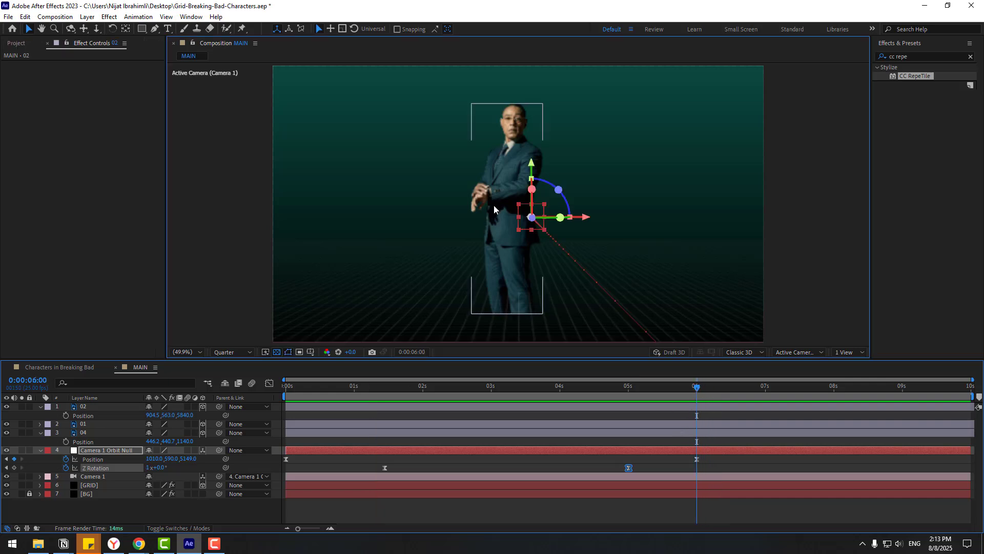
{"action": "left_click_drag", "start_coordinate": [509, 213], "coordinate": [389, 213]}
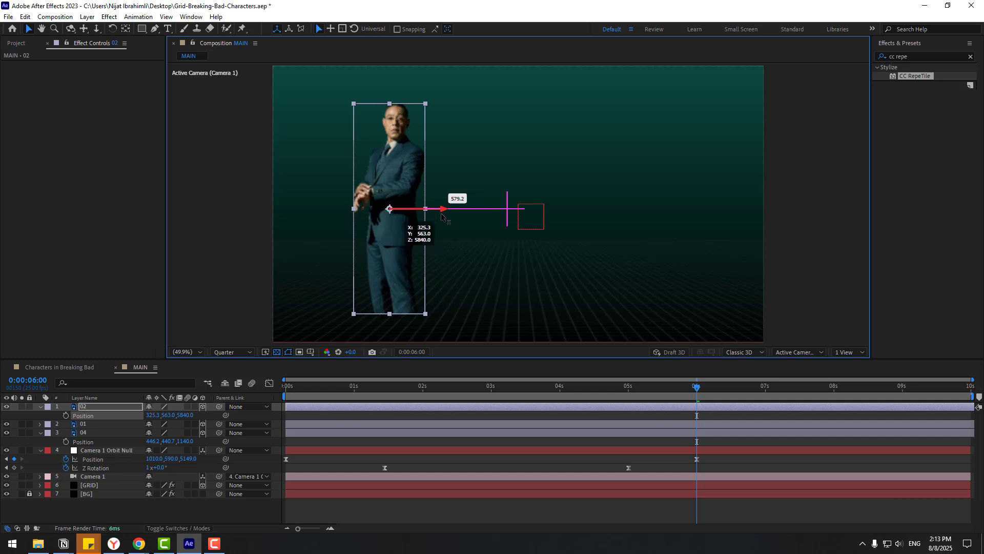
Step: Push the orbit null's Position keyframe at 6 s to a Z value of about 7589 and preview the result
{"action": "left_click", "coordinate": [710, 457]}
{"action": "left_click", "coordinate": [696, 459]}
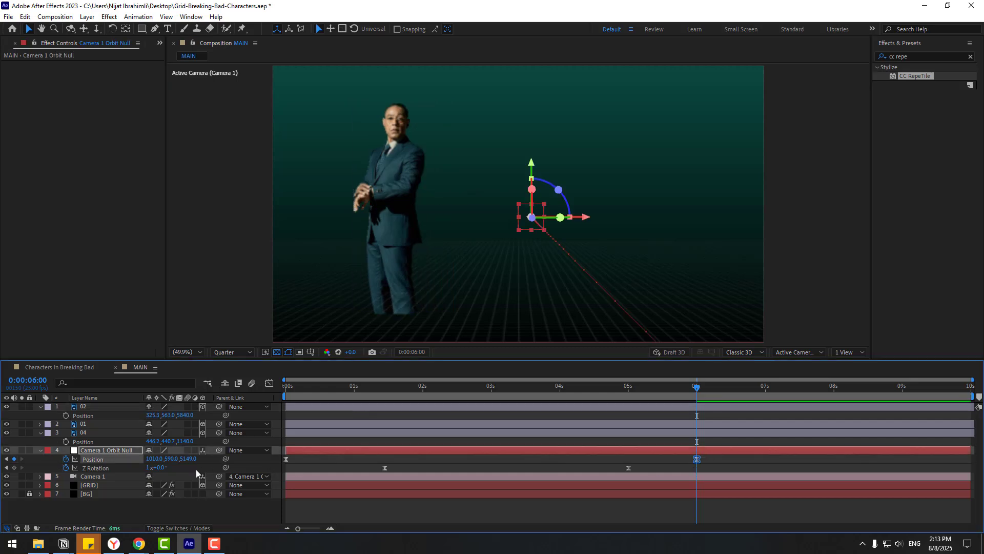
{"action": "left_click_drag", "start_coordinate": [194, 463], "coordinate": [304, 446]}
{"action": "key", "text": "space"}
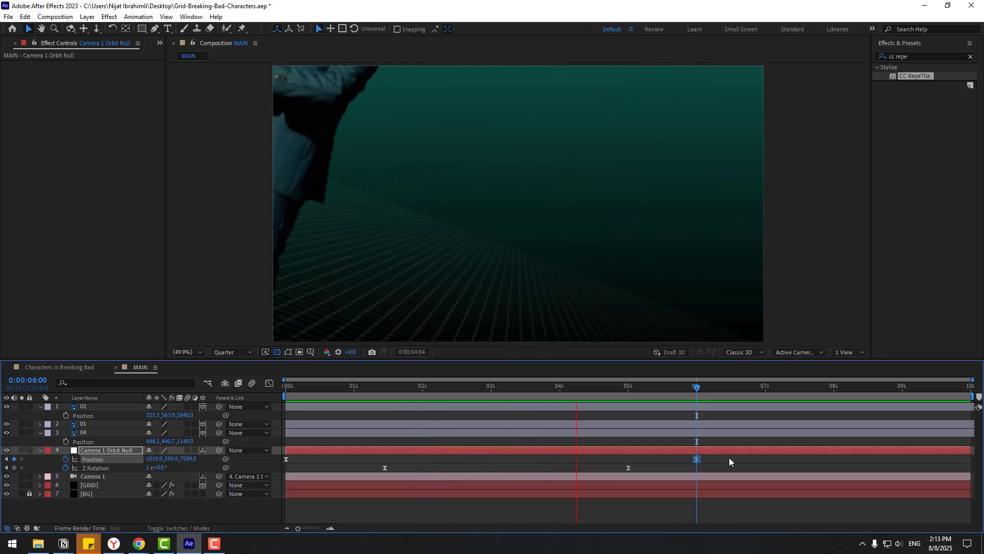
{"action": "key", "text": "space"}
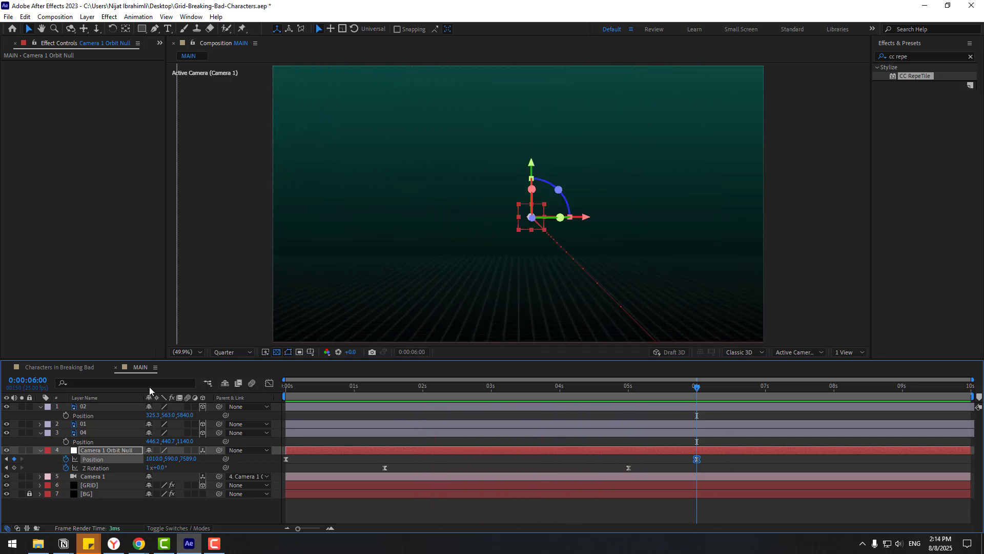
Step: Copy character layer 03, the bald man with glasses, into MAIN above all layers and make it a 3D layer
{"action": "left_click", "coordinate": [53, 367]}
{"action": "left_click", "coordinate": [87, 459]}
{"action": "left_click", "coordinate": [105, 413]}
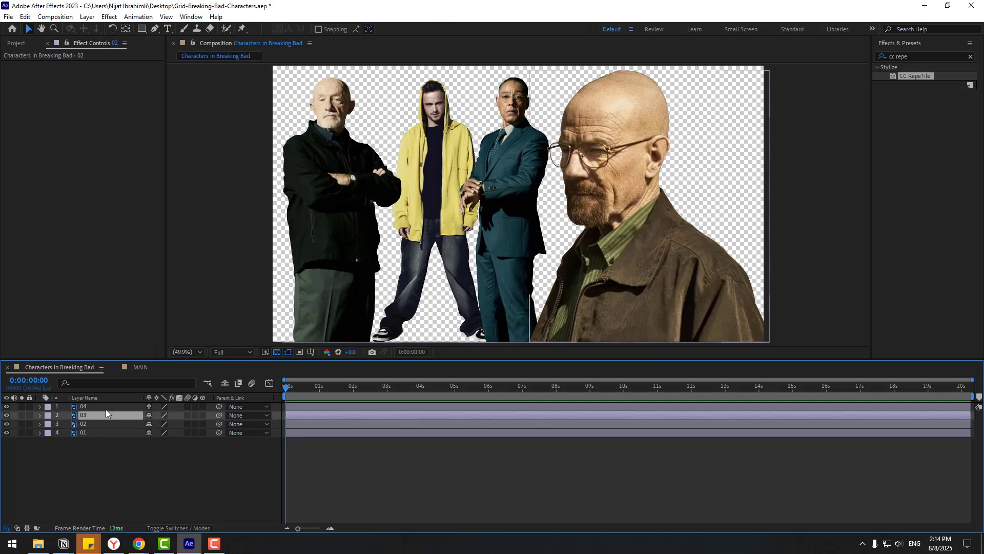
{"action": "left_click", "coordinate": [137, 367]}
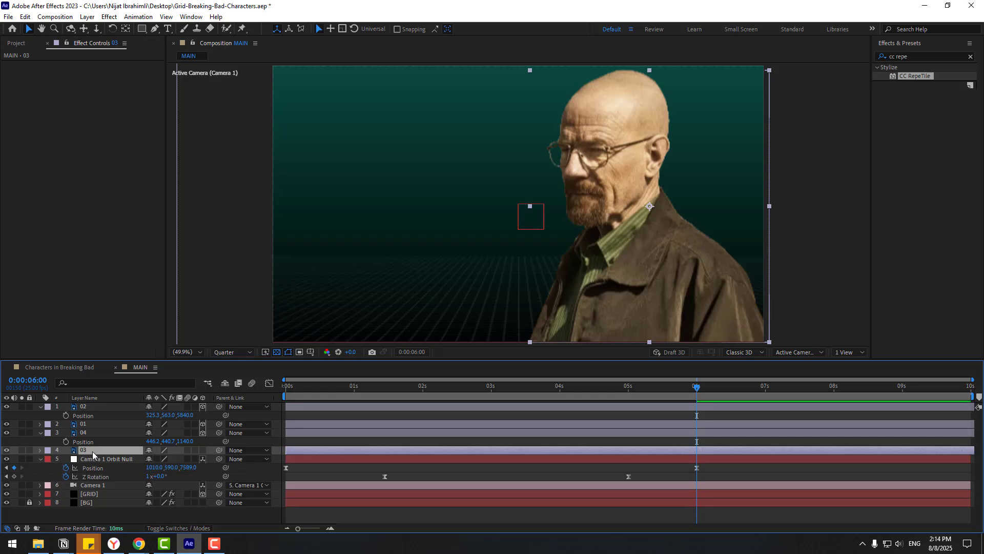
{"action": "left_click_drag", "start_coordinate": [92, 451], "coordinate": [117, 408]}
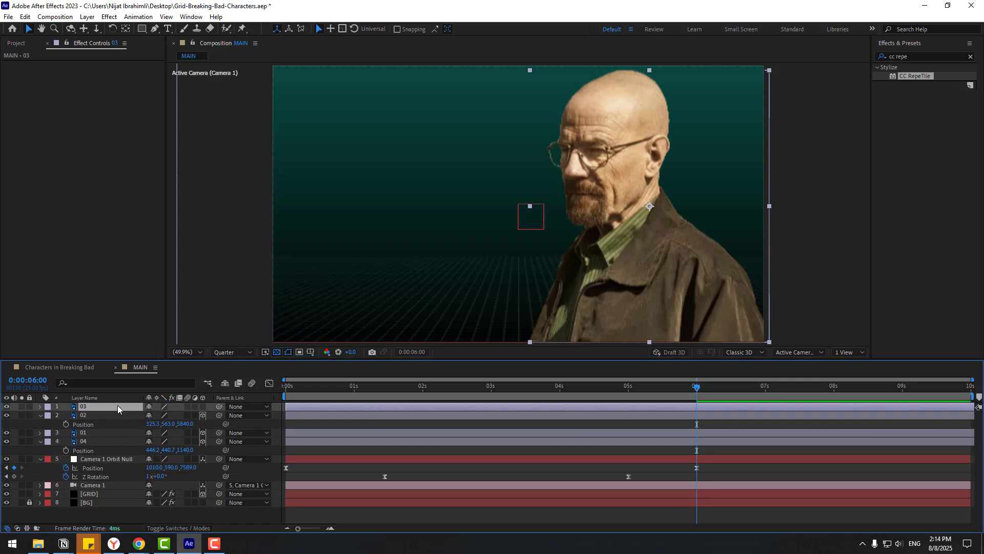
{"action": "left_click", "coordinate": [202, 406]}
{"action": "type", "text": "p"}
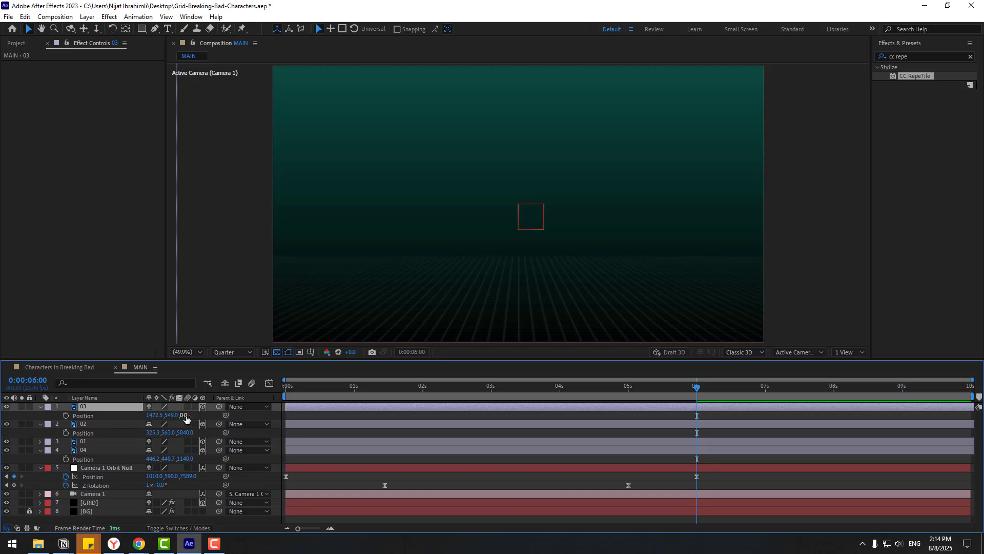
Step: Place layer 03 at a Z position of 8600 and an X position of about 940, and play back the animation
{"action": "type", "text": "800"}
{"action": "key", "text": "Return"}
{"action": "left_click_drag", "start_coordinate": [422, 401], "coordinate": [664, 359]}
{"action": "left_click_drag", "start_coordinate": [668, 206], "coordinate": [567, 208]}
{"action": "left_click", "coordinate": [716, 414]}
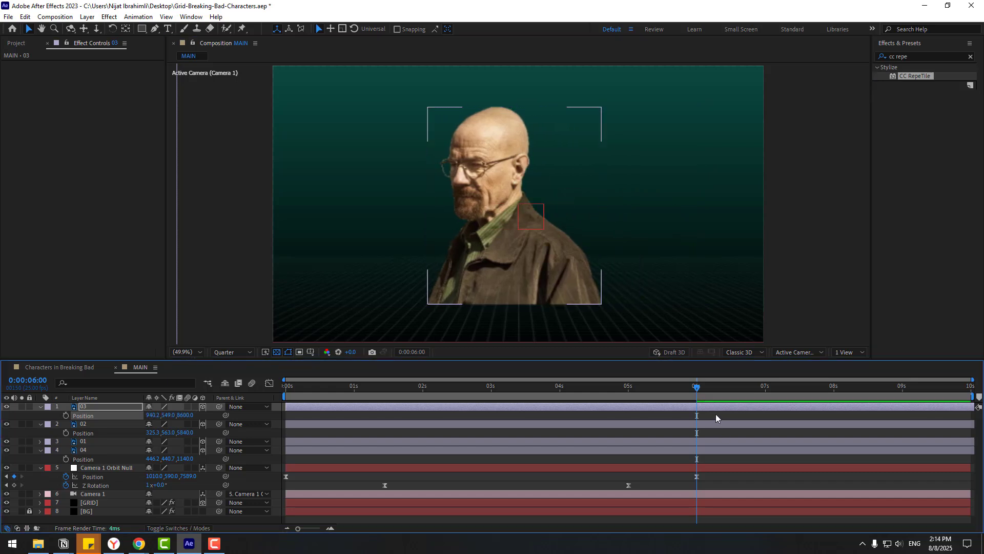
{"action": "key", "text": "space"}
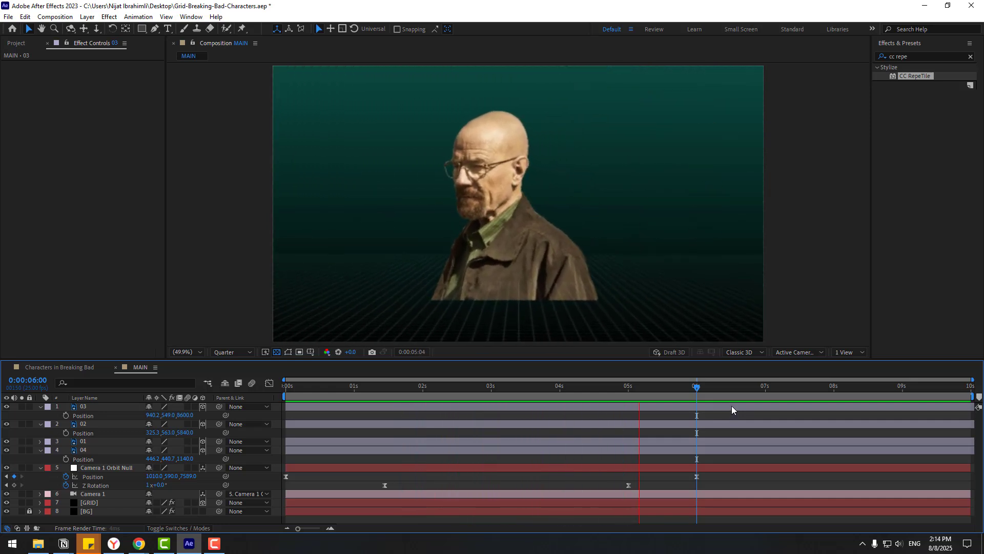
{"action": "key", "text": "space"}
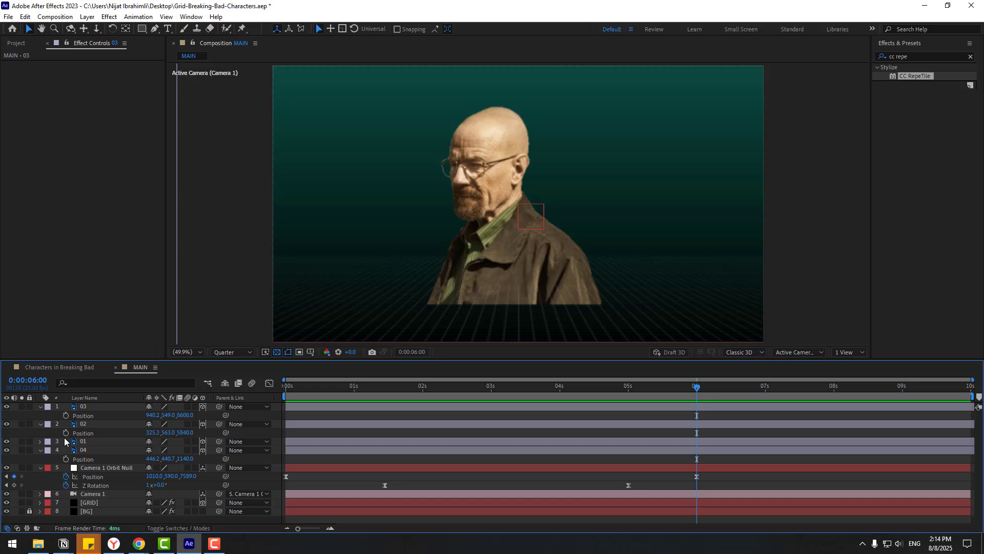
Step: Collapse the expanded properties of the character layers and the Camera 1 Orbit Null
{"action": "left_click", "coordinate": [40, 450]}
{"action": "left_click", "coordinate": [40, 424]}
{"action": "left_click", "coordinate": [40, 406]}
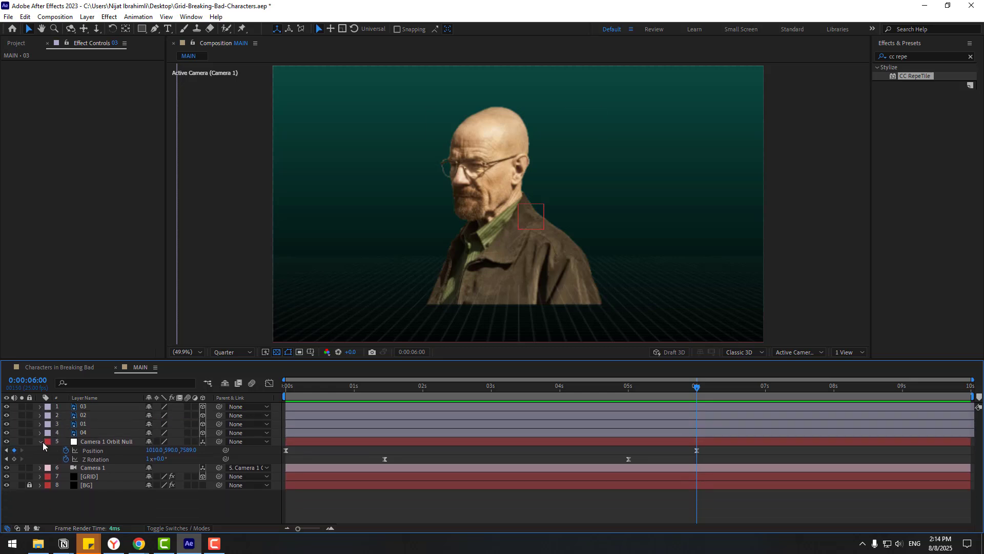
{"action": "left_click", "coordinate": [41, 441]}
Step: Add a 3D null object with a centred anchor point and parent the Camera 1 Orbit Null to it
{"action": "left_click", "coordinate": [88, 17]}
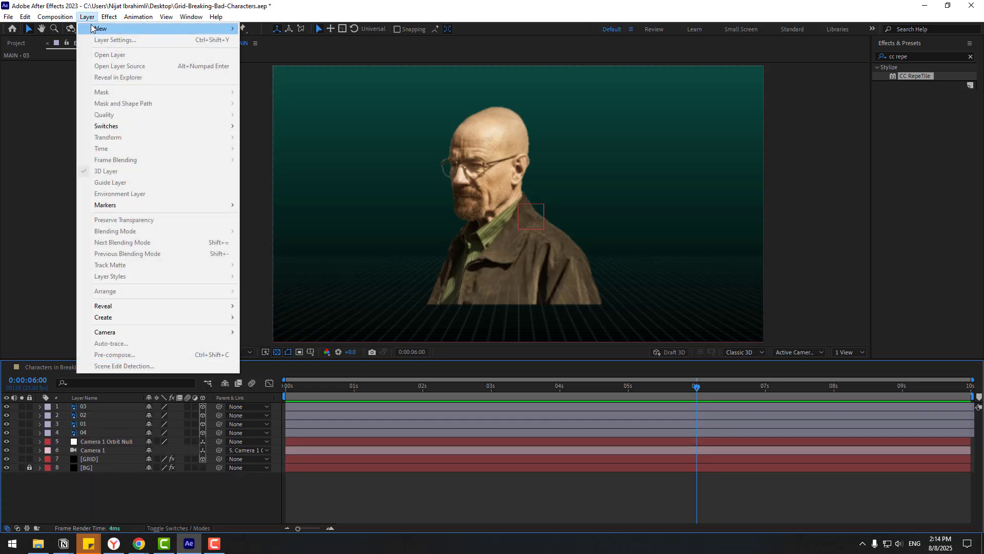
{"action": "mouse_move", "coordinate": [103, 28]}
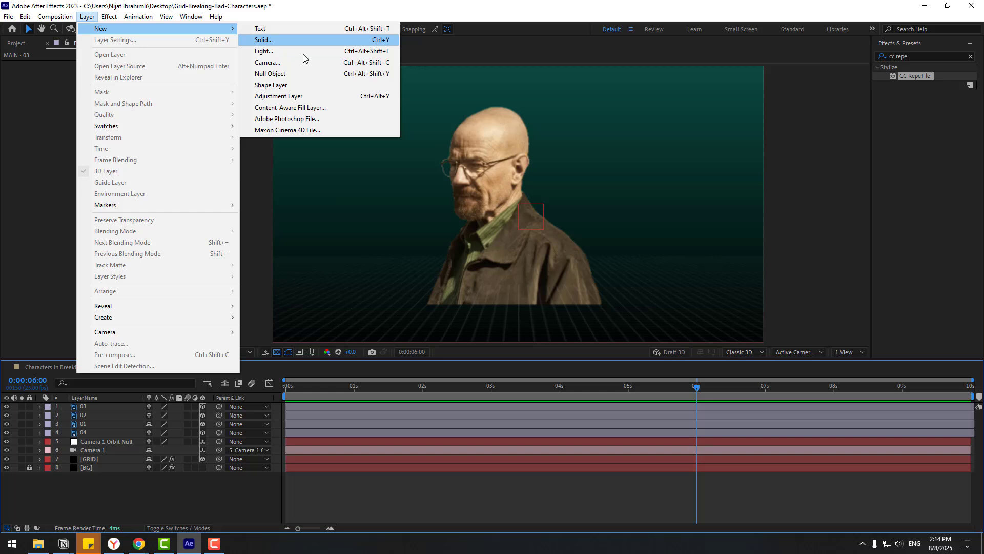
{"action": "left_click", "coordinate": [281, 75]}
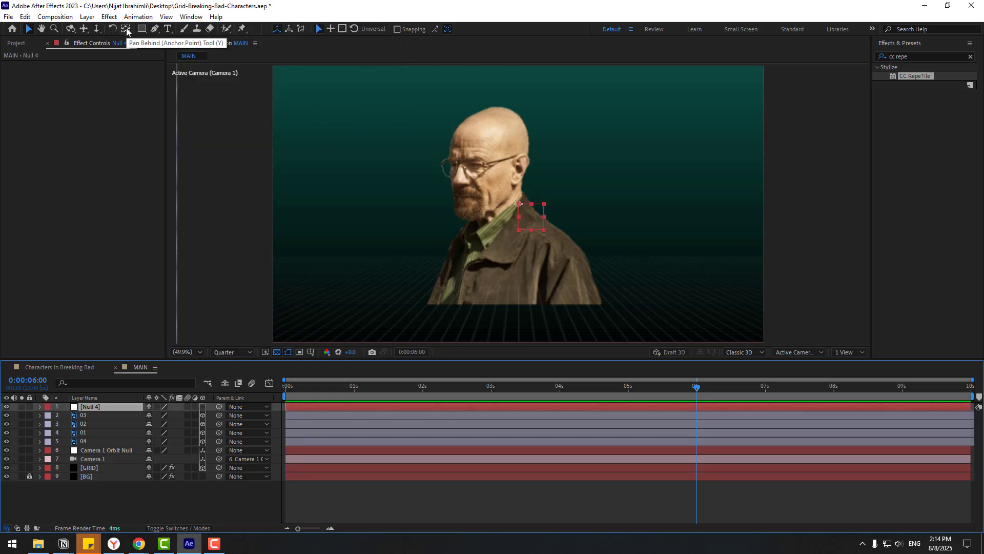
{"action": "key", "text": "ctrl+alt+Home"}
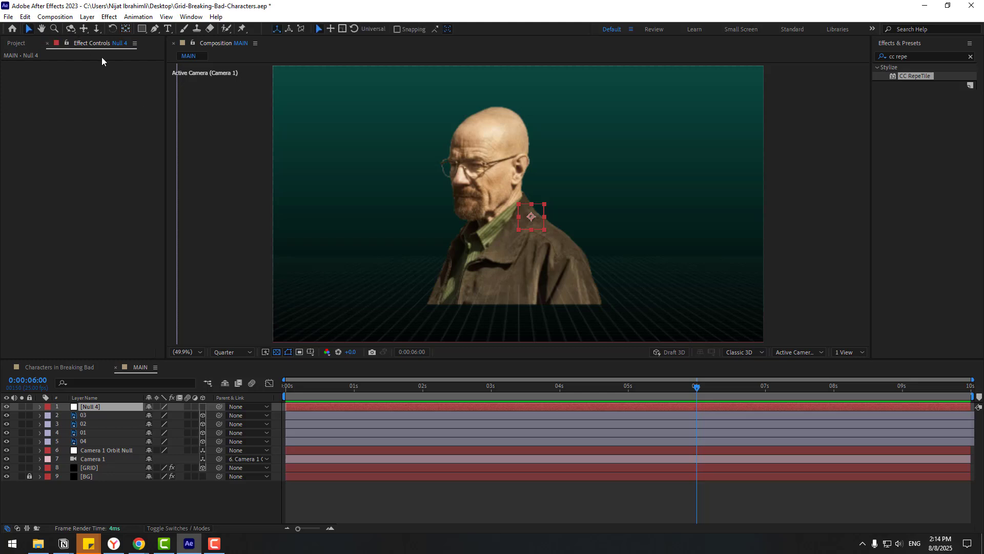
{"action": "left_click", "coordinate": [203, 407]}
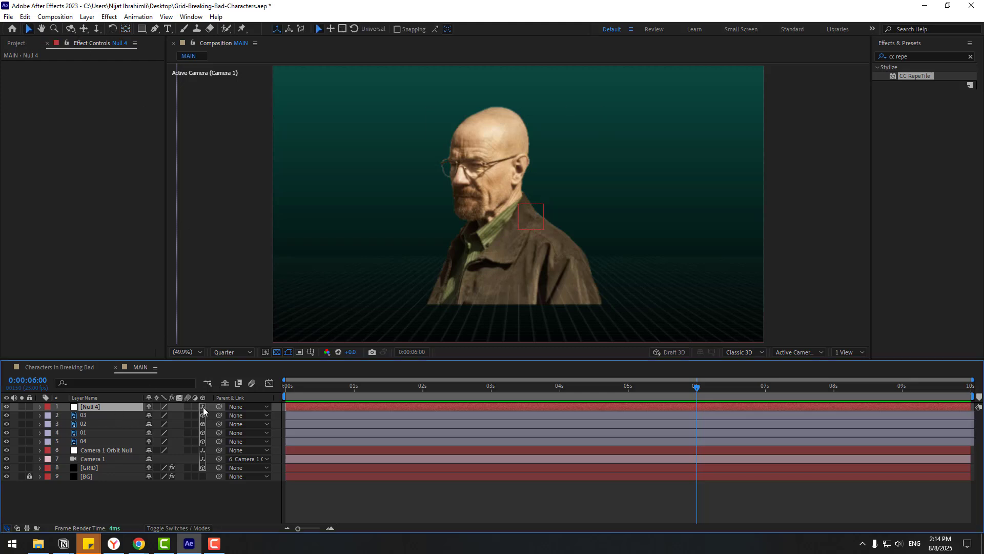
{"action": "left_click", "coordinate": [95, 451]}
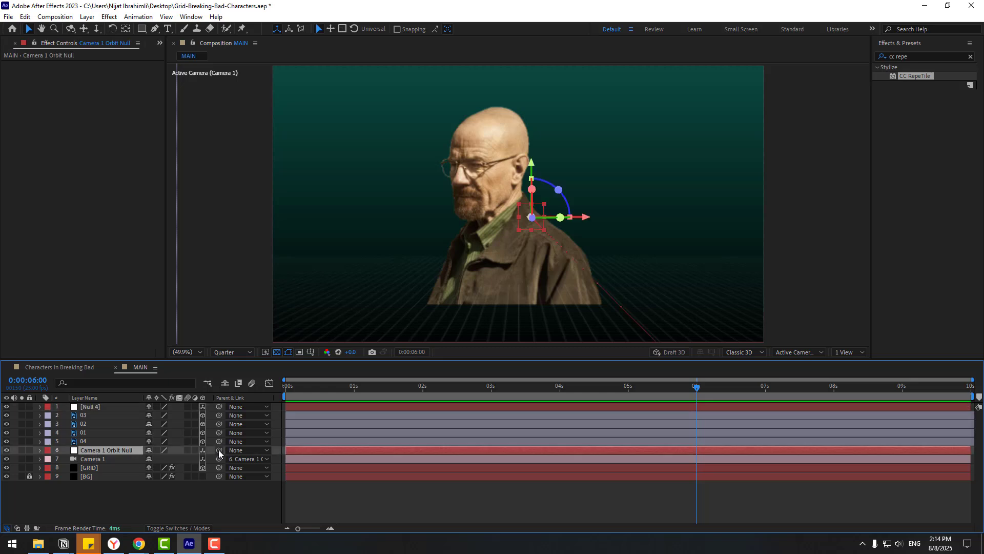
{"action": "left_click_drag", "start_coordinate": [218, 450], "coordinate": [91, 407]}
Step: Keyframe the new null's Position from 0:00:05:08 to 0:00:09:24, ending at X 821 and Z -391
{"action": "left_click", "coordinate": [90, 408]}
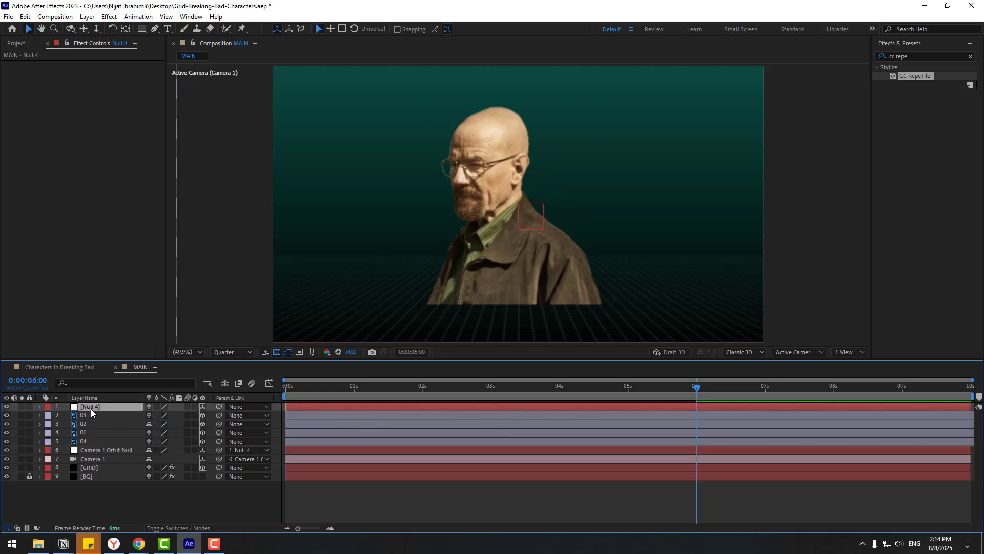
{"action": "left_click_drag", "start_coordinate": [557, 385], "coordinate": [650, 395]}
{"action": "key", "text": "p"}
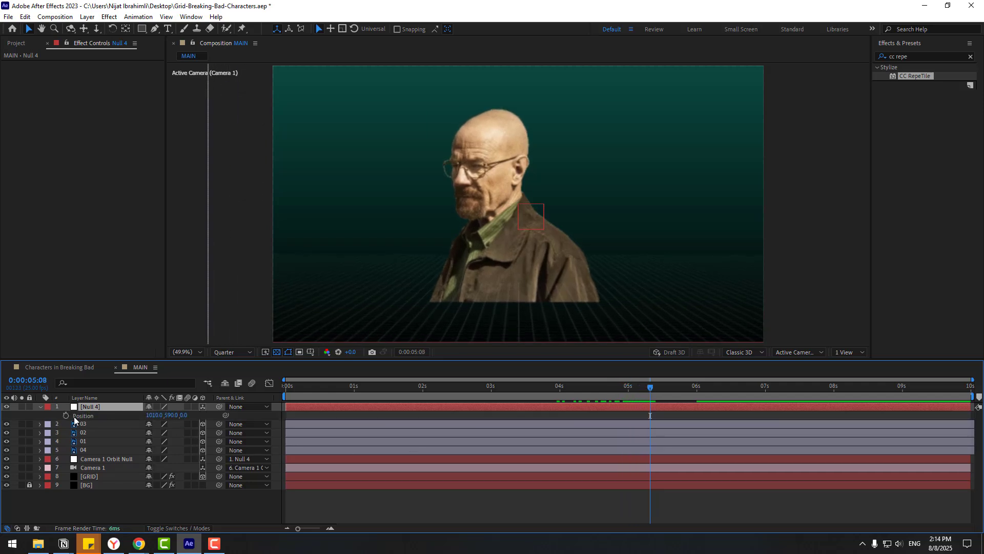
{"action": "left_click", "coordinate": [751, 396]}
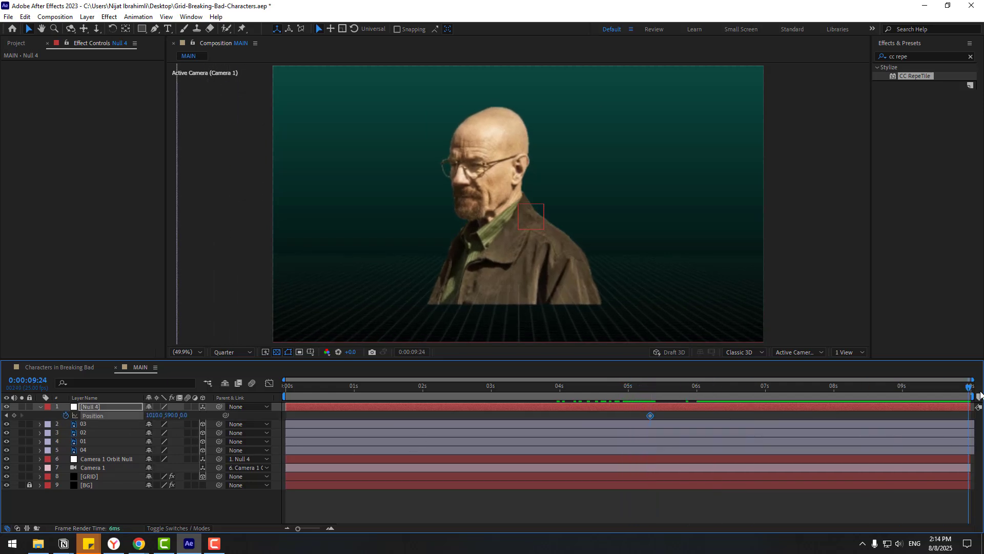
{"action": "left_click_drag", "start_coordinate": [183, 416], "coordinate": [0, 440]}
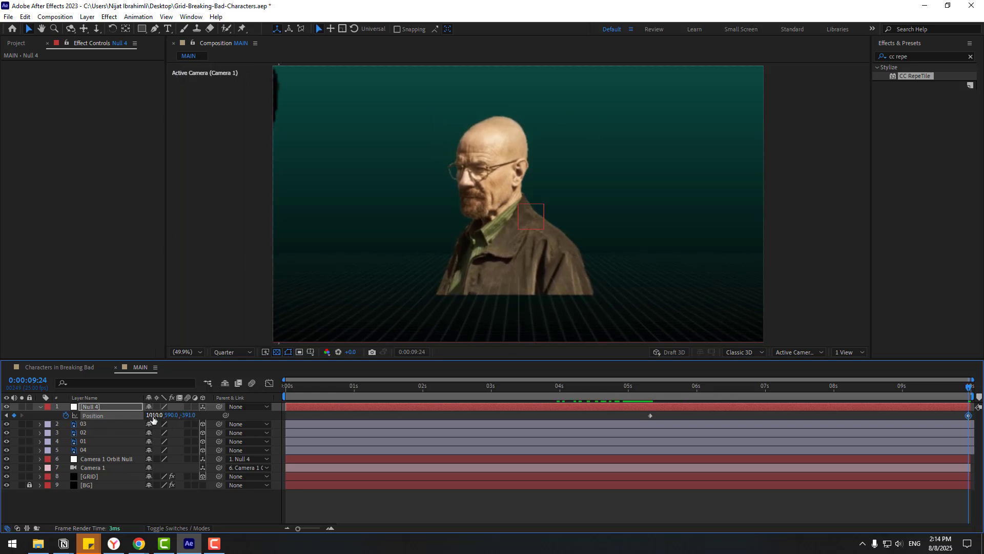
{"action": "left_click_drag", "start_coordinate": [149, 416], "coordinate": [47, 408]}
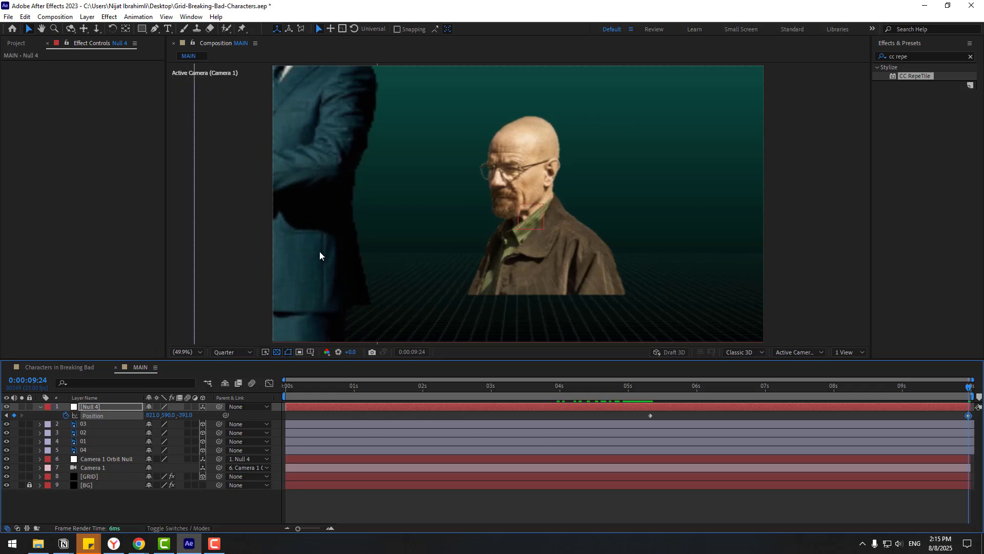
Step: Shift character layer 02 farther left until it is outside the frame at 0:00:09:24
{"action": "left_click", "coordinate": [330, 285]}
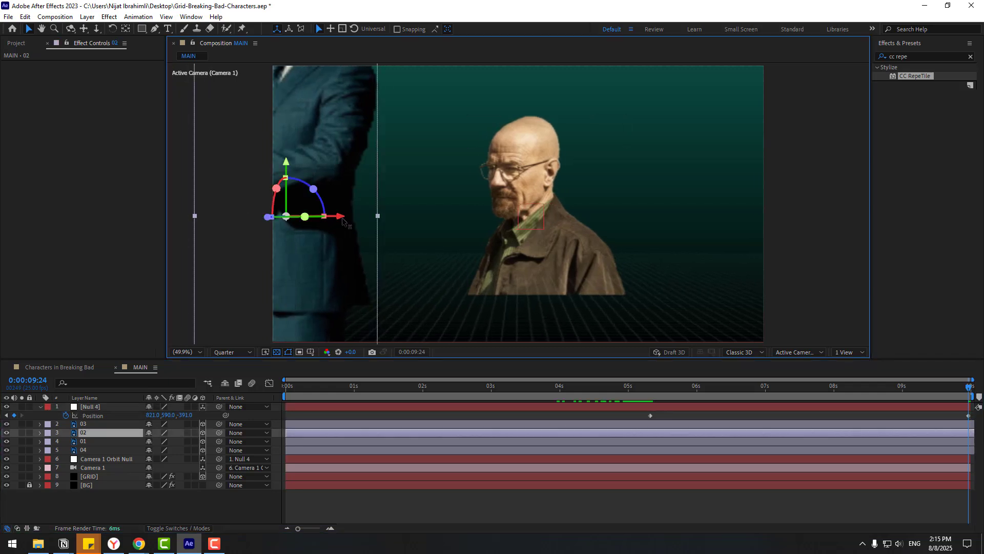
{"action": "left_click_drag", "start_coordinate": [269, 220], "coordinate": [233, 215]}
Step: Apply Easy Ease to both Position keyframes of Null 4 and play back the animation
{"action": "left_click", "coordinate": [636, 415]}
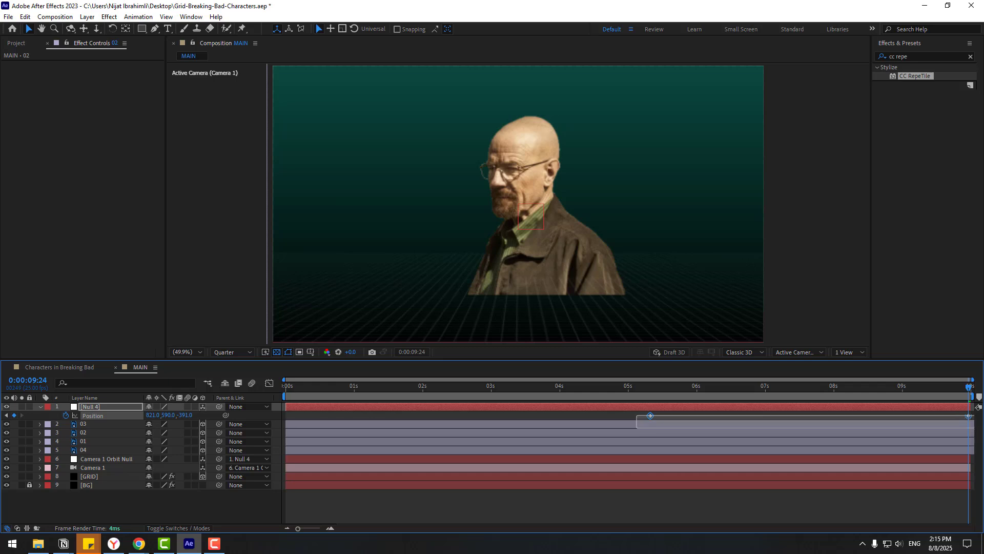
{"action": "right_click", "coordinate": [650, 415]}
{"action": "mouse_move", "coordinate": [692, 408]}
{"action": "left_click", "coordinate": [822, 442]}
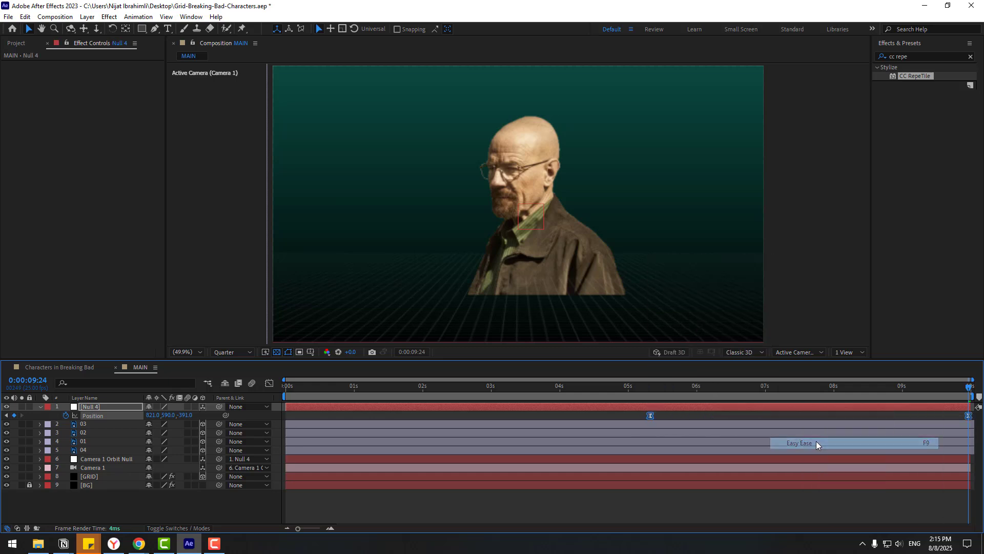
{"action": "key", "text": "space"}
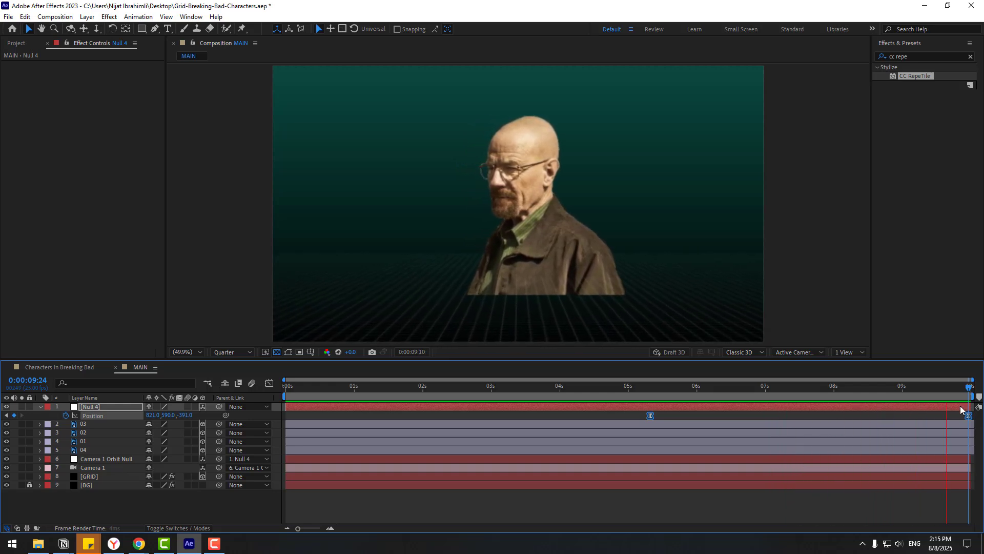
{"action": "left_click", "coordinate": [913, 387]}
Step: Import elements.psd as Composition - Retain Layer Sizes with editable layer styles
{"action": "left_click", "coordinate": [18, 43]}
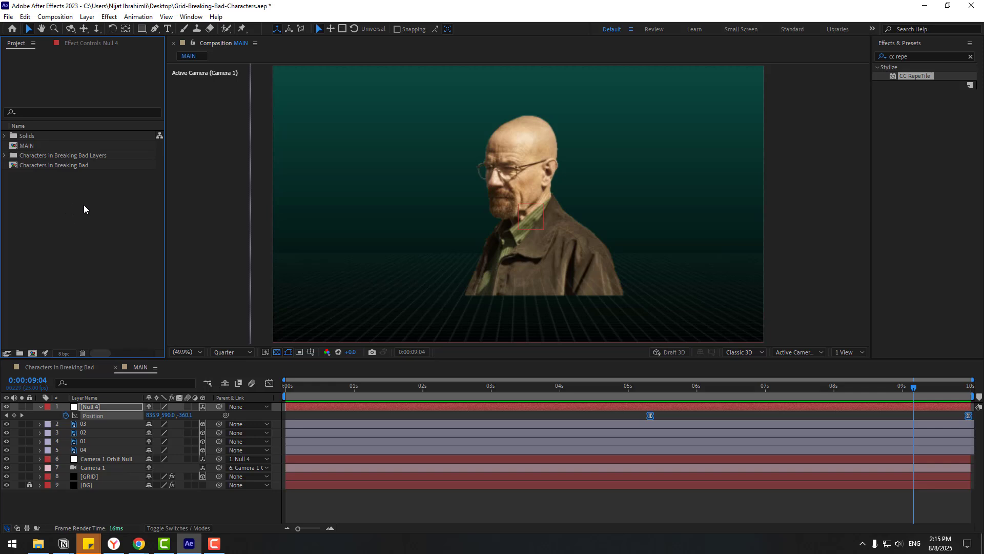
{"action": "right_click", "coordinate": [54, 206]}
{"action": "mouse_move", "coordinate": [72, 257]}
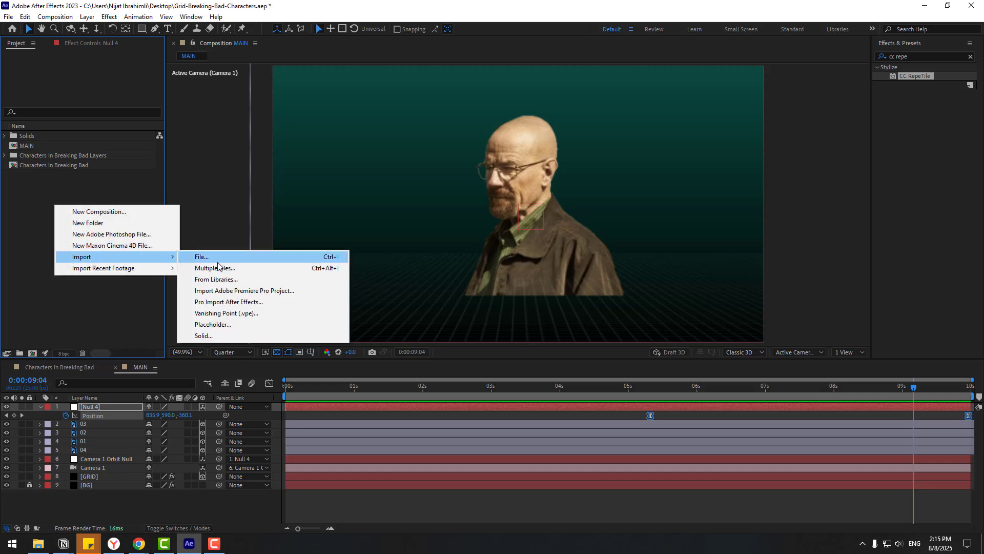
{"action": "left_click", "coordinate": [205, 256]}
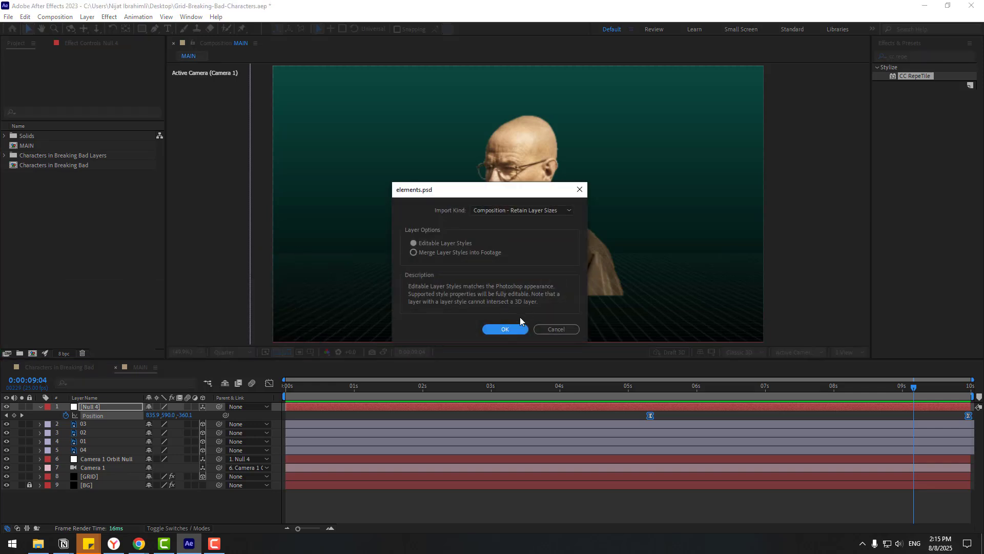
{"action": "left_click", "coordinate": [517, 329]}
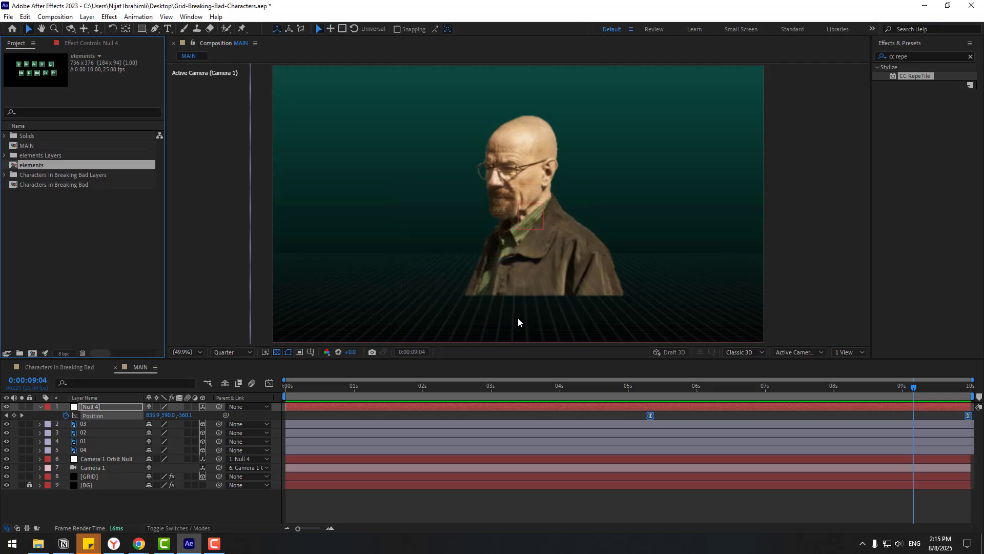
Step: Copy all ten element layers from the elements composition into MAIN above Null 4 and make them 3D layers
{"action": "double_click", "coordinate": [34, 165]}
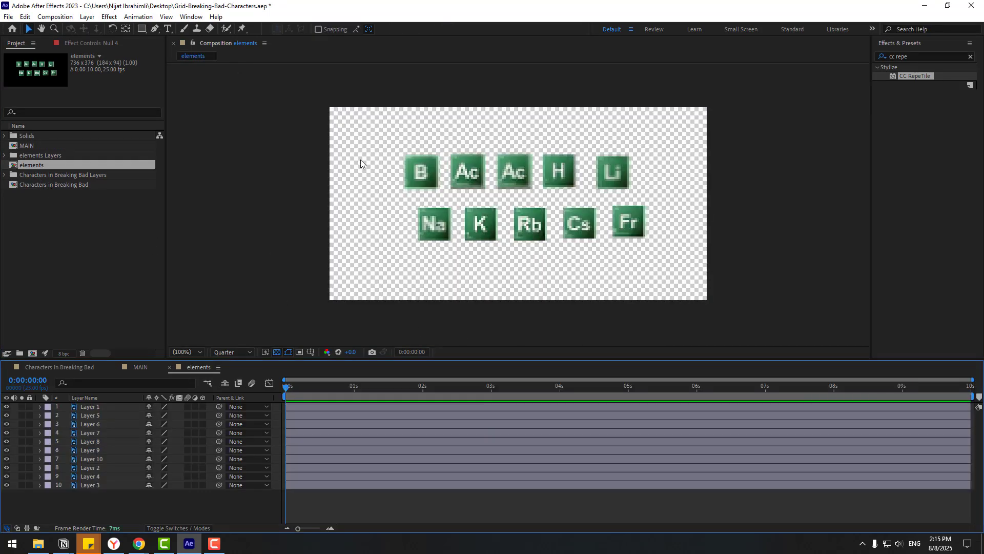
{"action": "key", "text": "ctrl+a"}
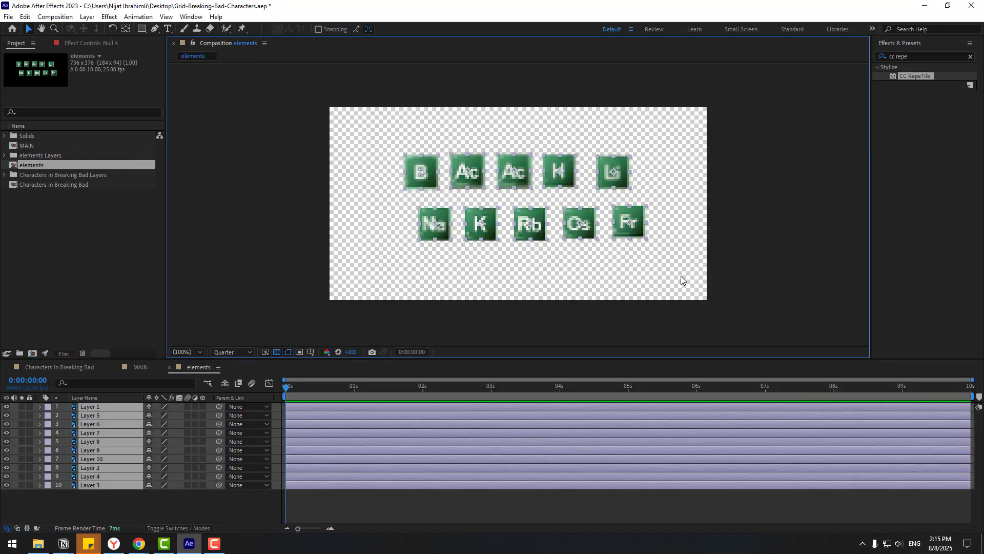
{"action": "left_click", "coordinate": [136, 367]}
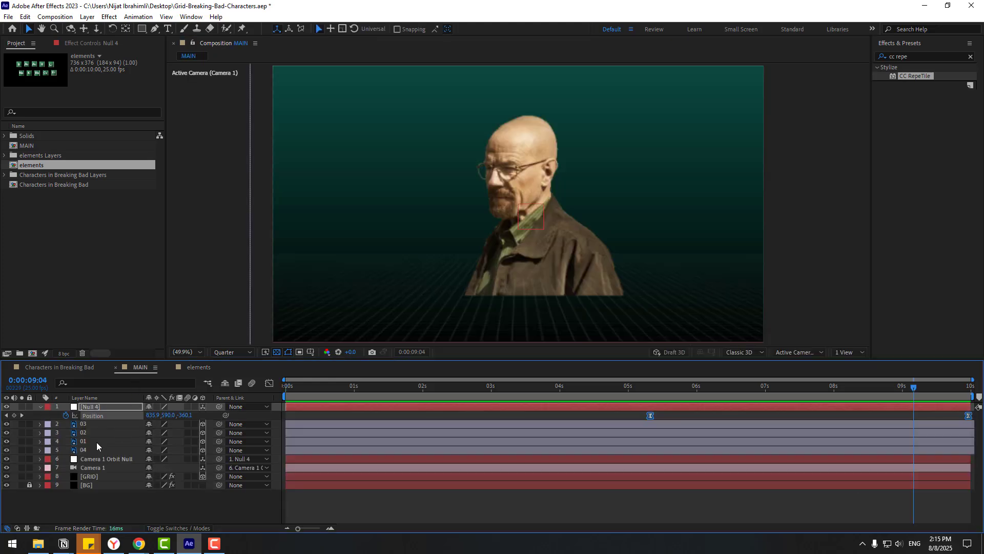
{"action": "left_click", "coordinate": [41, 407]}
{"action": "key", "text": "ctrl+v"}
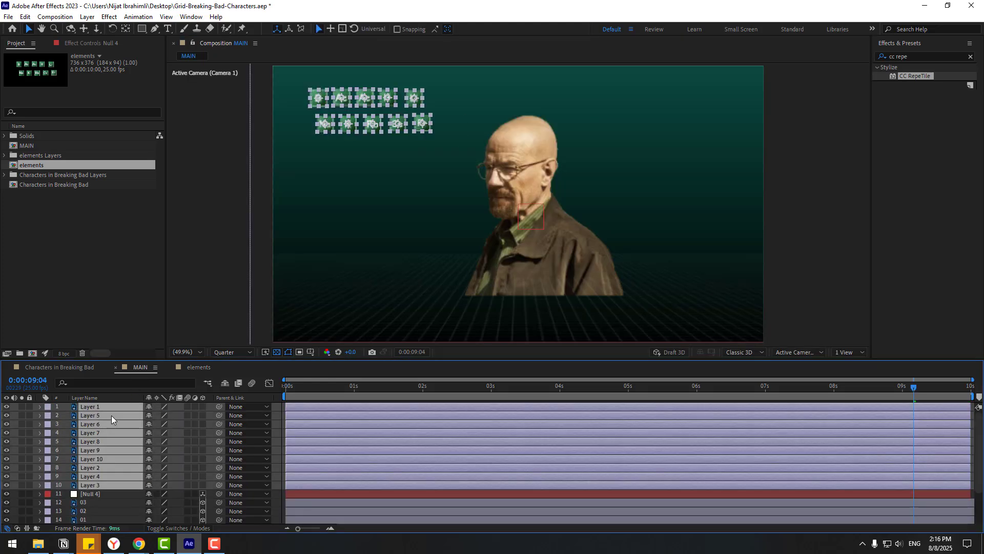
{"action": "left_click", "coordinate": [203, 406]}
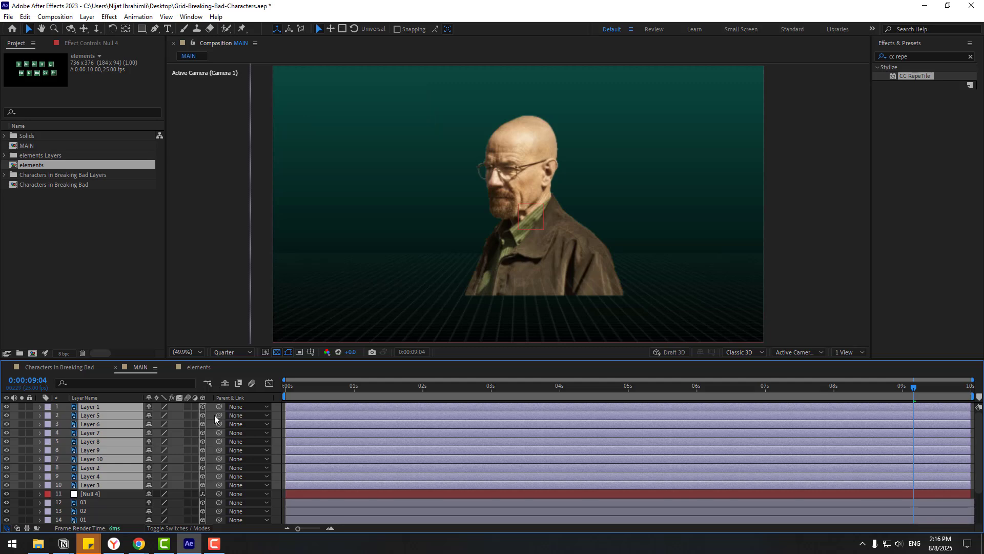
Step: Return to 0:00:00:00 and hide all ten pasted element layers
{"action": "left_click_drag", "start_coordinate": [601, 388], "coordinate": [236, 390]}
{"action": "left_click", "coordinate": [222, 251]}
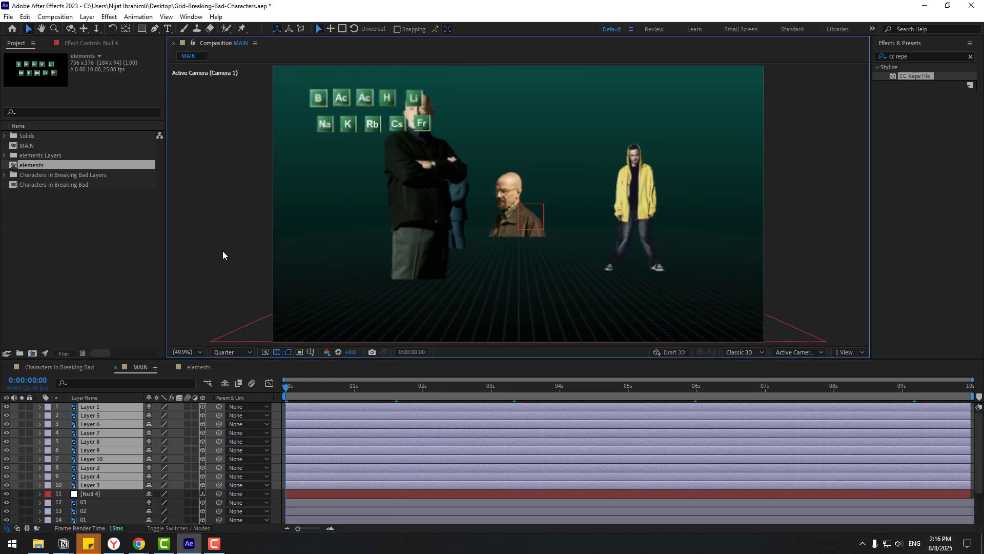
{"action": "left_click", "coordinate": [90, 485]}
{"action": "left_click", "coordinate": [82, 407], "text": "shift"}
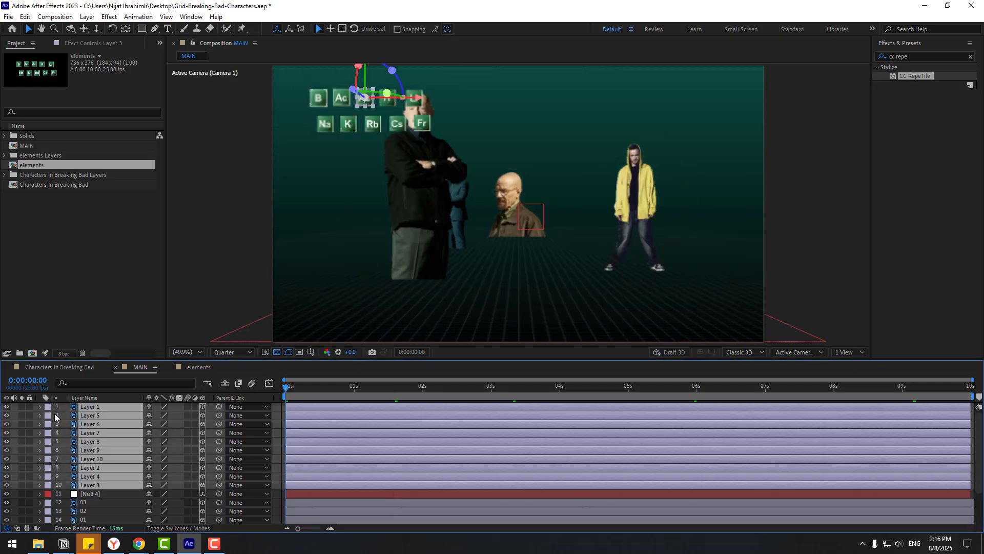
{"action": "left_click", "coordinate": [6, 406]}
{"action": "left_click", "coordinate": [226, 284]}
{"action": "left_click", "coordinate": [93, 501]}
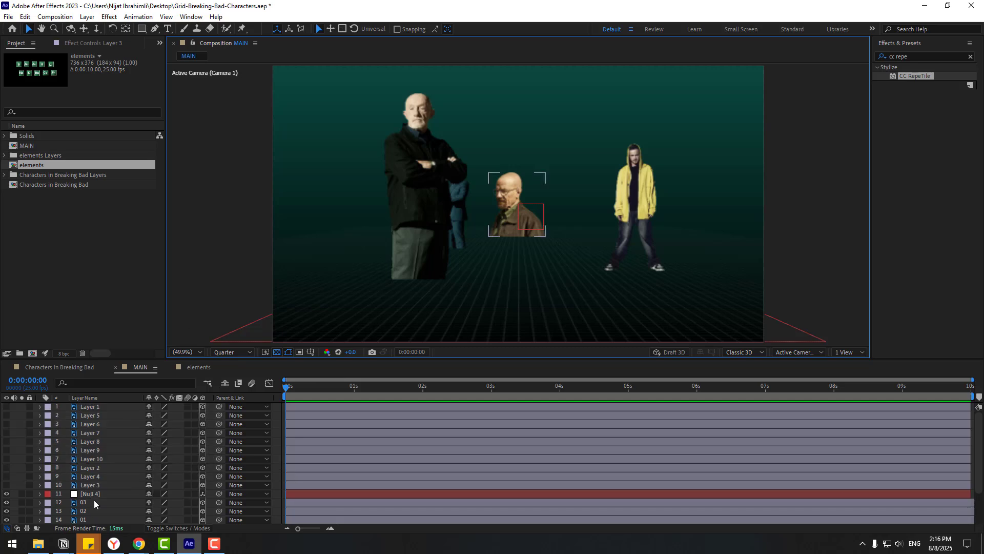
Step: Show the Layer 3 tile, place it at about X 1076.5, Y 217.5, Z 660, and preview the animation
{"action": "left_click", "coordinate": [91, 485]}
{"action": "left_click", "coordinate": [7, 484]}
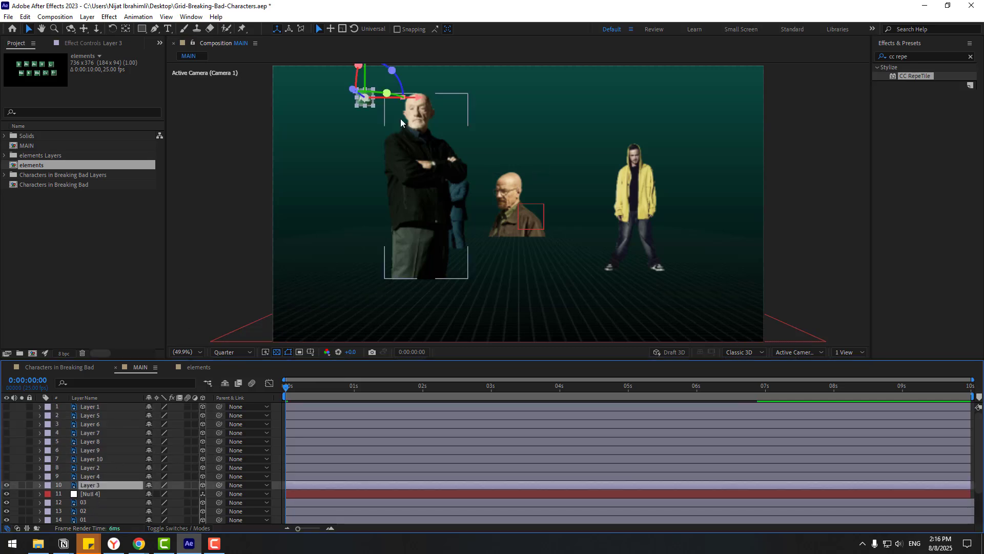
{"action": "left_click", "coordinate": [232, 294]}
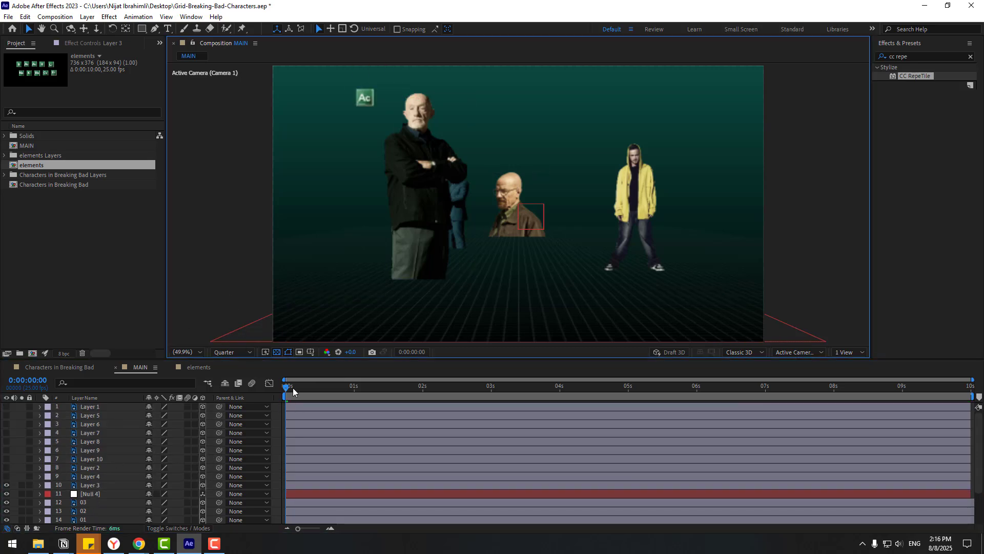
{"action": "mouse_move", "coordinate": [293, 390]}
{"action": "left_mouse_down"}
{"action": "mouse_move", "coordinate": [353, 390]}
{"action": "mouse_move", "coordinate": [285, 390]}
{"action": "left_mouse_up"}
{"action": "left_click", "coordinate": [367, 105]}
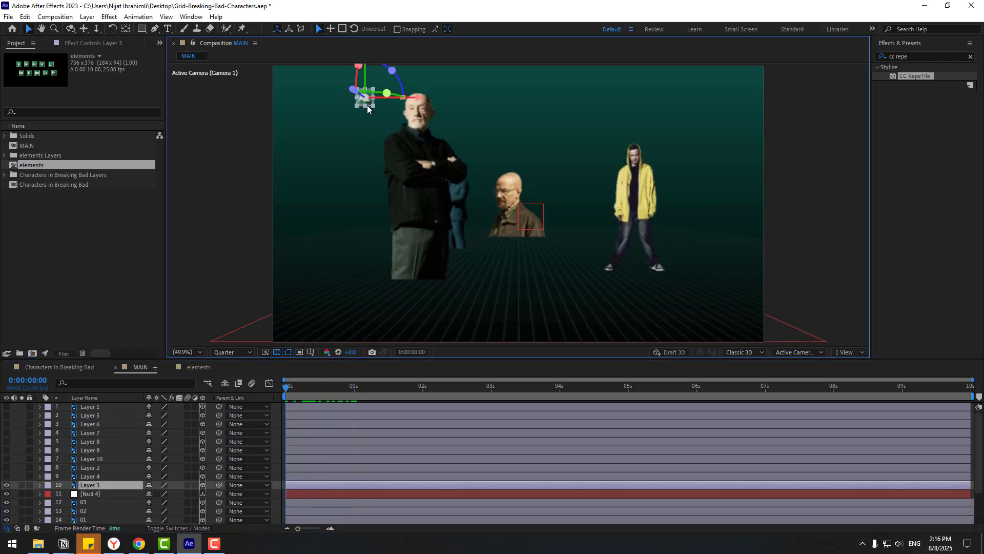
{"action": "key", "text": "p"}
{"action": "left_click_drag", "start_coordinate": [153, 493], "coordinate": [207, 486]}
{"action": "key", "text": "space"}
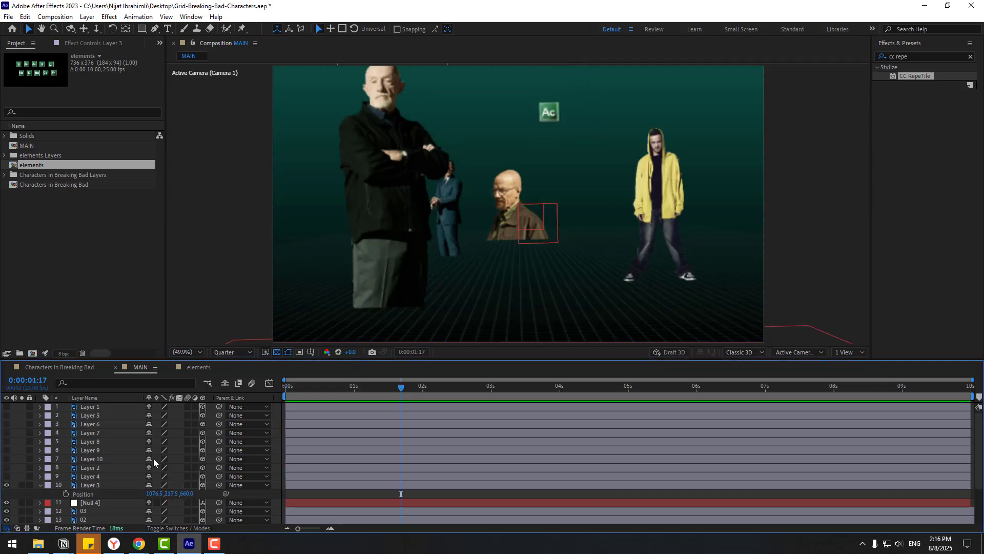
Step: Show the Layer 4 tile, push it back in depth and lower it to the left of the man in the black jacket
{"action": "left_click", "coordinate": [87, 478]}
{"action": "left_click", "coordinate": [7, 477]}
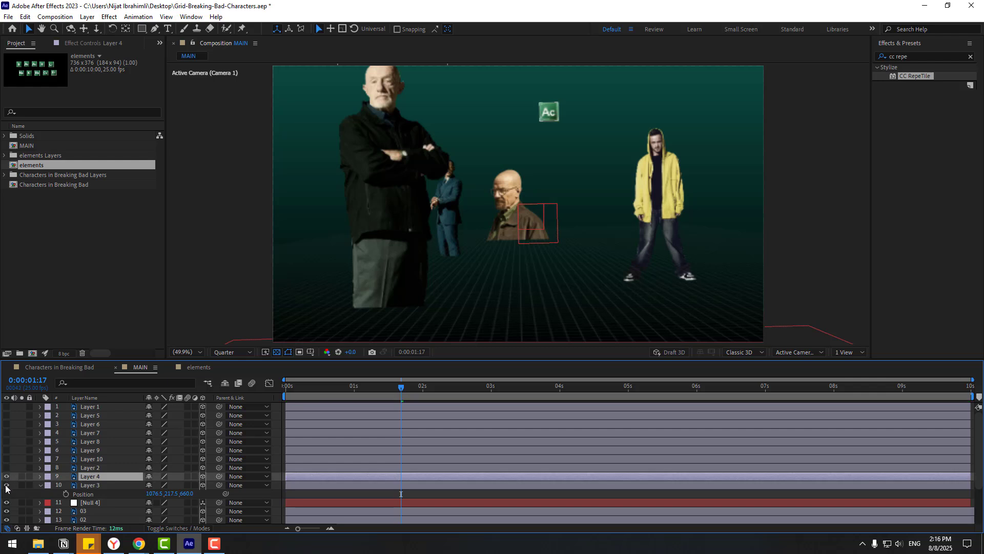
{"action": "key", "text": "p"}
{"action": "left_click_drag", "start_coordinate": [179, 484], "coordinate": [216, 482]}
{"action": "left_click_drag", "start_coordinate": [311, 91], "coordinate": [308, 201]}
{"action": "key", "text": "ctrl+shift+a"}
{"action": "left_click_drag", "start_coordinate": [401, 386], "coordinate": [434, 370]}
{"action": "left_click", "coordinate": [40, 477]}
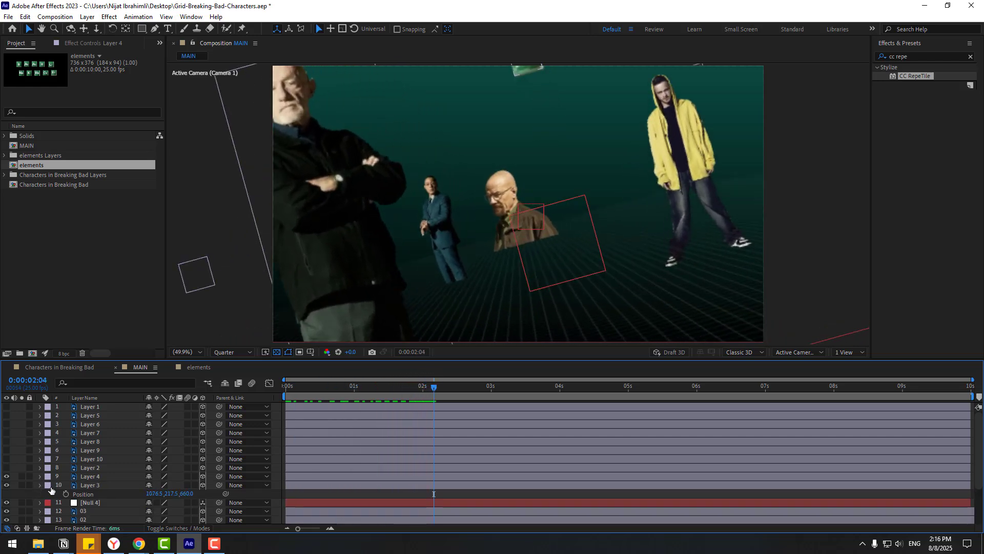
{"action": "left_click", "coordinate": [40, 485]}
Step: Show the Layer 2 Fr tile, push it back in depth and place it right of the bald character at 0:00:02:04
{"action": "left_click", "coordinate": [87, 467]}
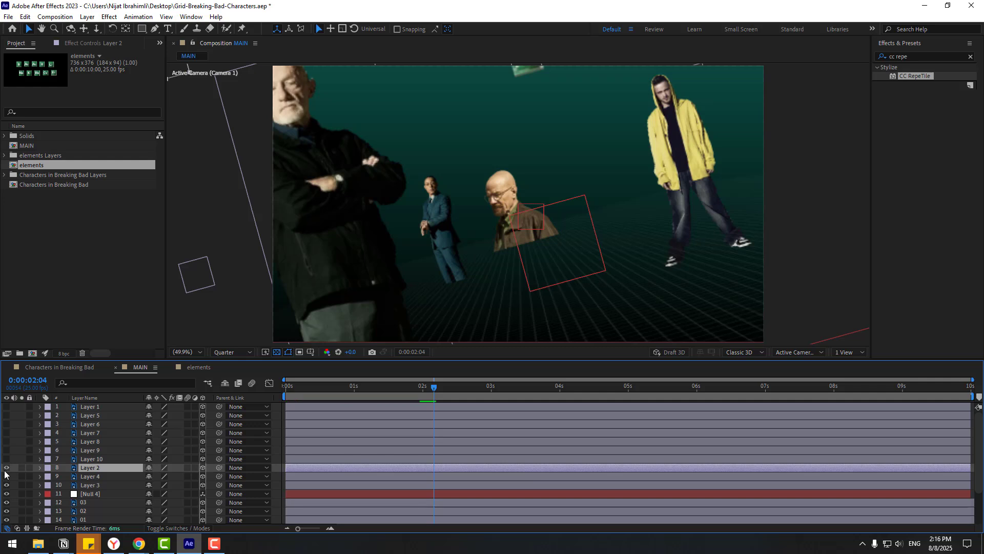
{"action": "key", "text": "p"}
{"action": "left_click_drag", "start_coordinate": [211, 476], "coordinate": [249, 476]}
{"action": "left_click_drag", "start_coordinate": [365, 149], "coordinate": [568, 187]}
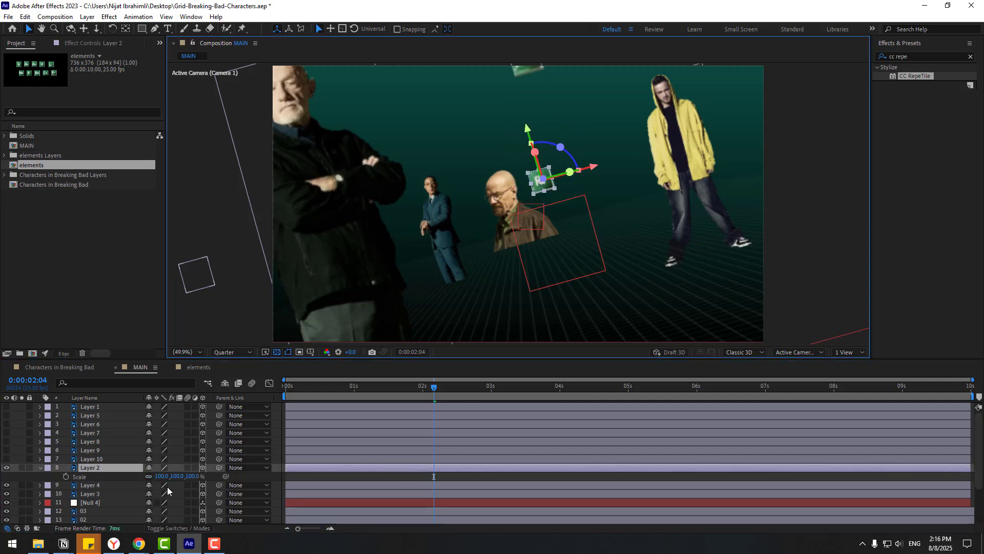
Step: Scale up the Layer 2 Fr tile uniformly and play back the animation
{"action": "left_click_drag", "start_coordinate": [160, 476], "coordinate": [190, 476]}
{"action": "key", "text": "s"}
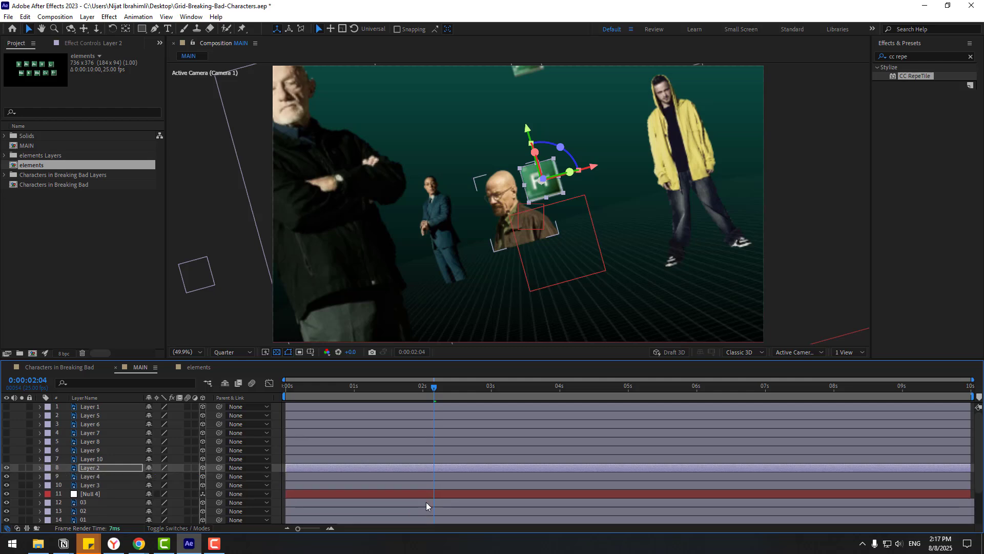
{"action": "key", "text": "space"}
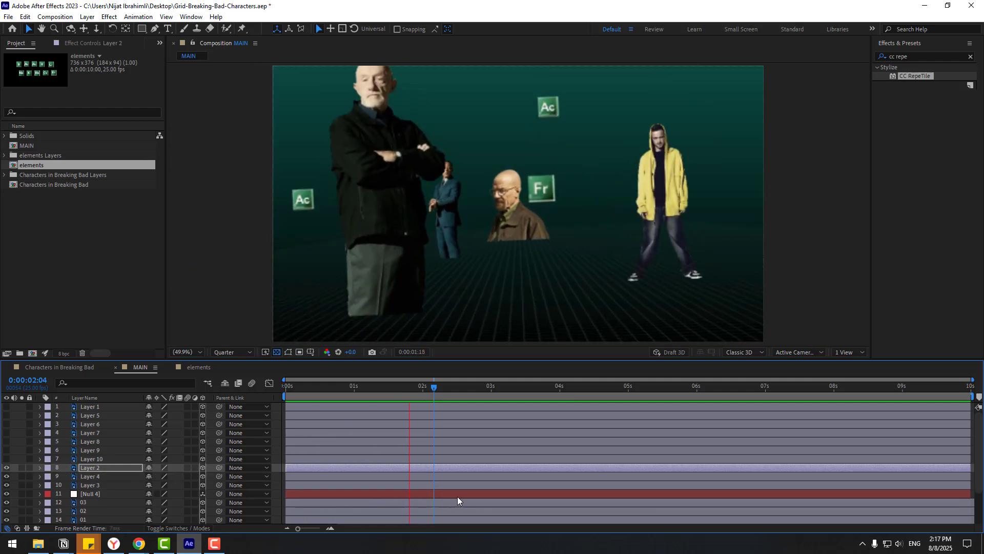
{"action": "key", "text": "space"}
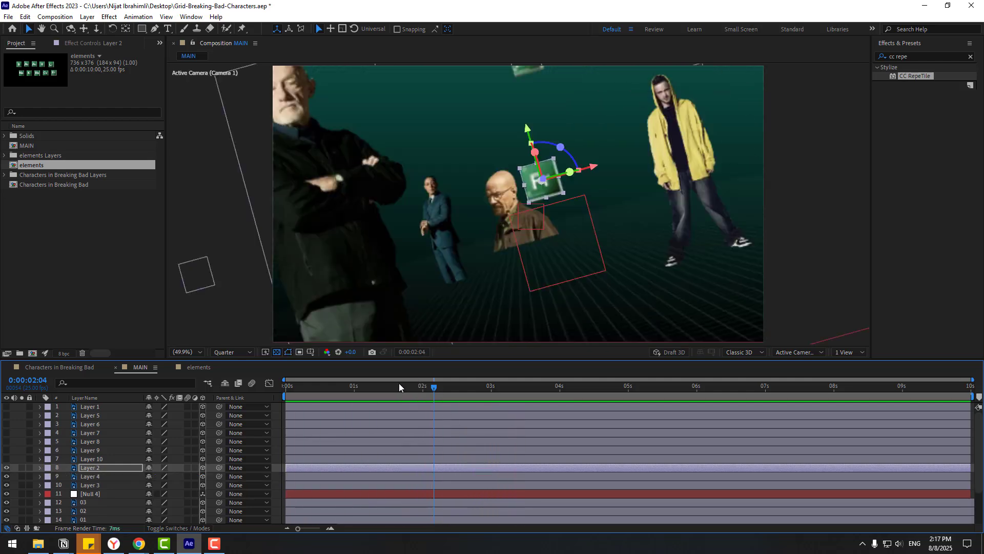
Step: Show the Layer 10 Cs tile at 0:00:02:08, place it at about X 532.5, Y 94, Z 1750, and scrub through the motion
{"action": "left_click_drag", "start_coordinate": [399, 385], "coordinate": [438, 389]}
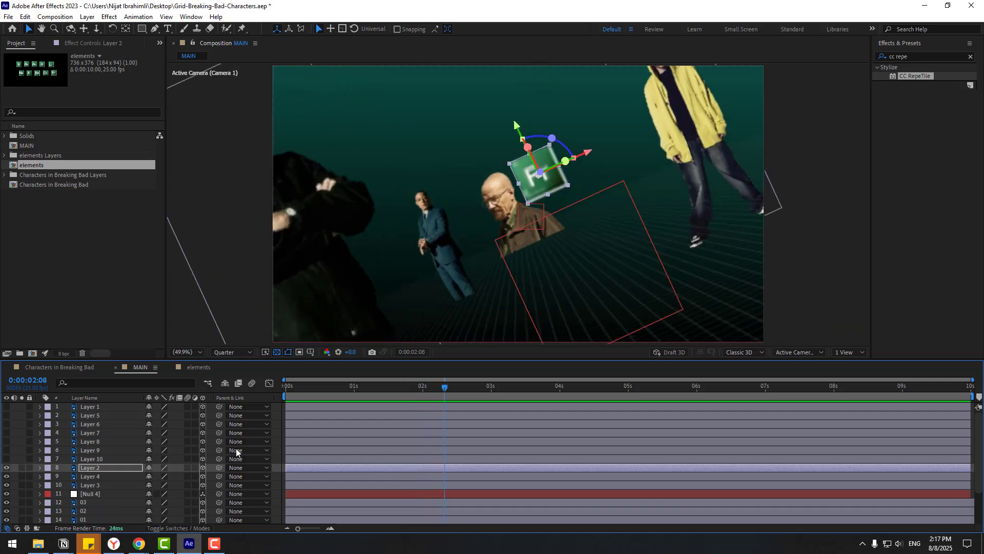
{"action": "left_click", "coordinate": [97, 459]}
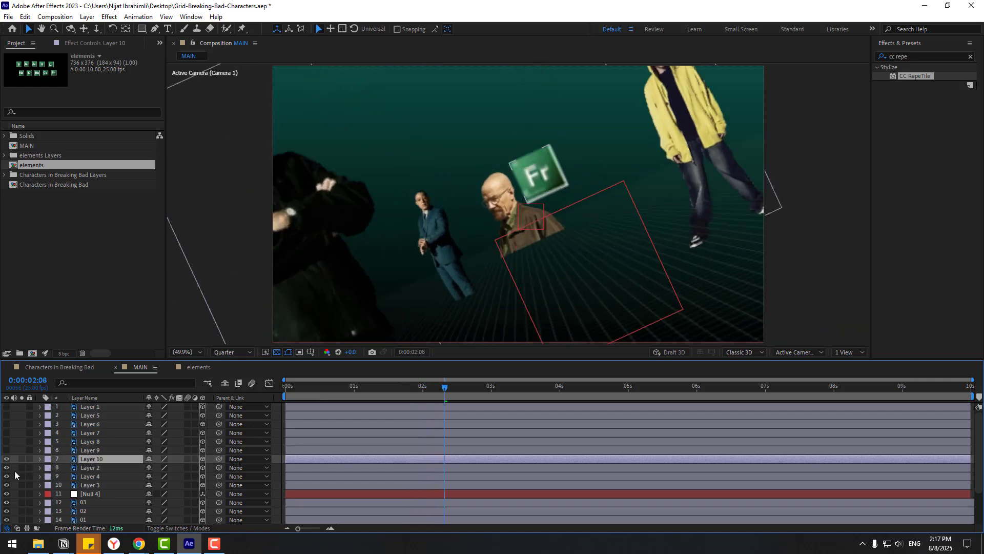
{"action": "key", "text": "p"}
{"action": "left_click_drag", "start_coordinate": [181, 469], "coordinate": [264, 462]}
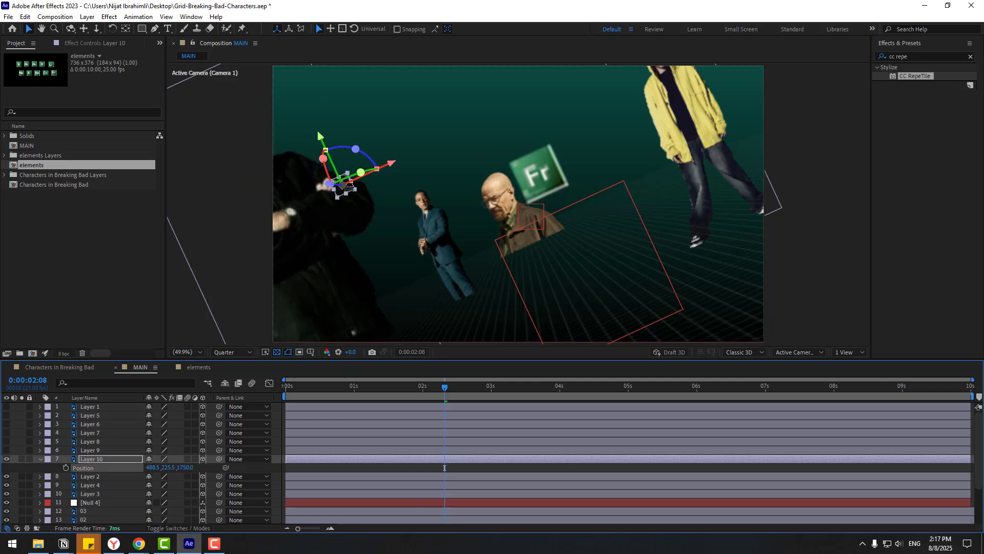
{"action": "left_click_drag", "start_coordinate": [350, 190], "coordinate": [362, 184]}
{"action": "left_click_drag", "start_coordinate": [336, 143], "coordinate": [334, 110]}
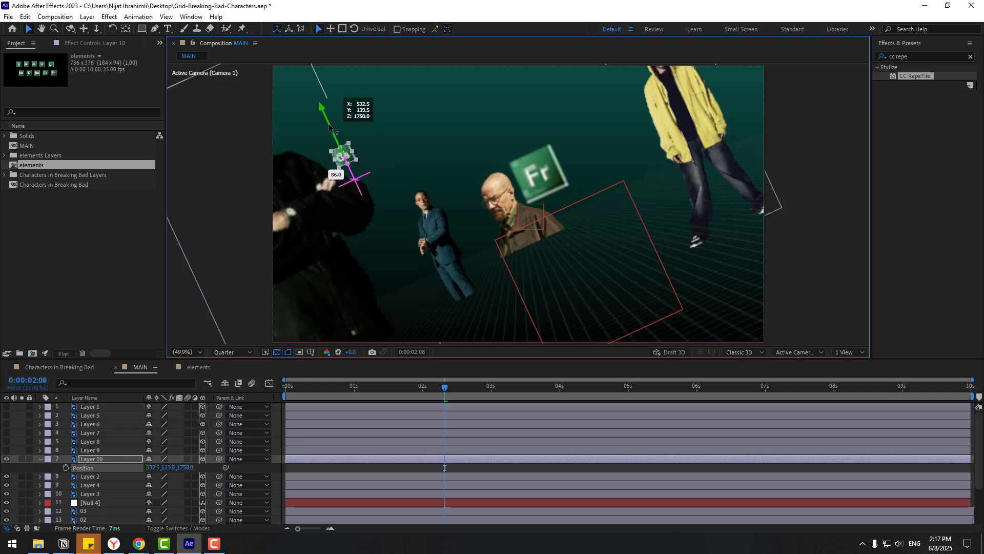
{"action": "left_click", "coordinate": [427, 469]}
{"action": "left_click_drag", "start_coordinate": [374, 386], "coordinate": [457, 378]}
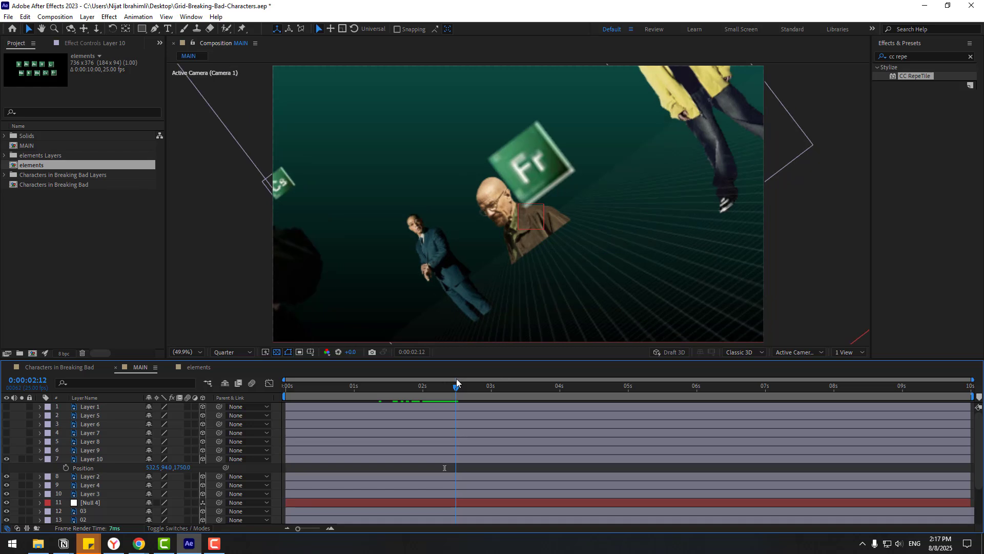
{"action": "left_click", "coordinate": [40, 459]}
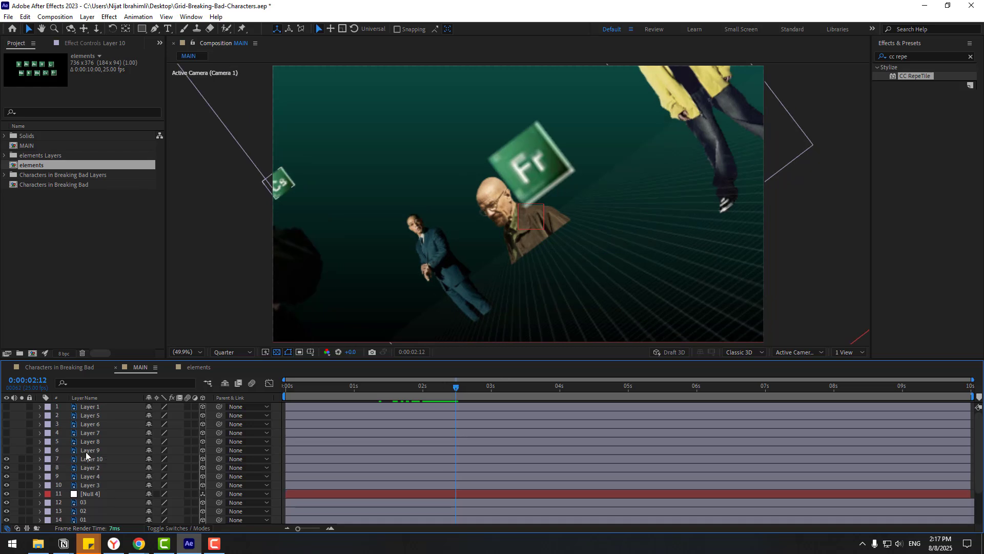
Step: Show the Layer 9 tile, place it at about X 831.5, Y 790.6, Z 2310, and preview the motion
{"action": "left_click", "coordinate": [85, 451]}
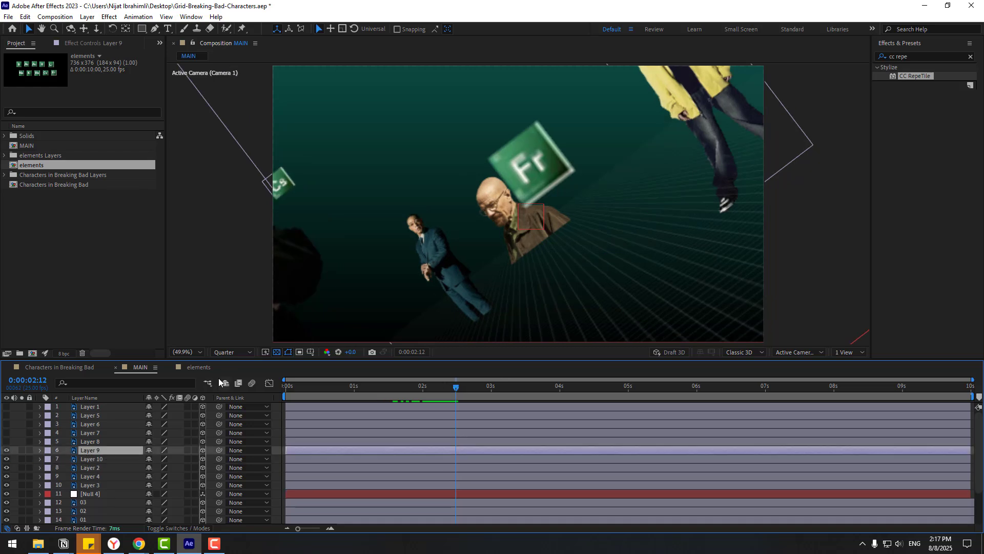
{"action": "key", "text": "p"}
{"action": "left_click_drag", "start_coordinate": [178, 460], "coordinate": [288, 450]}
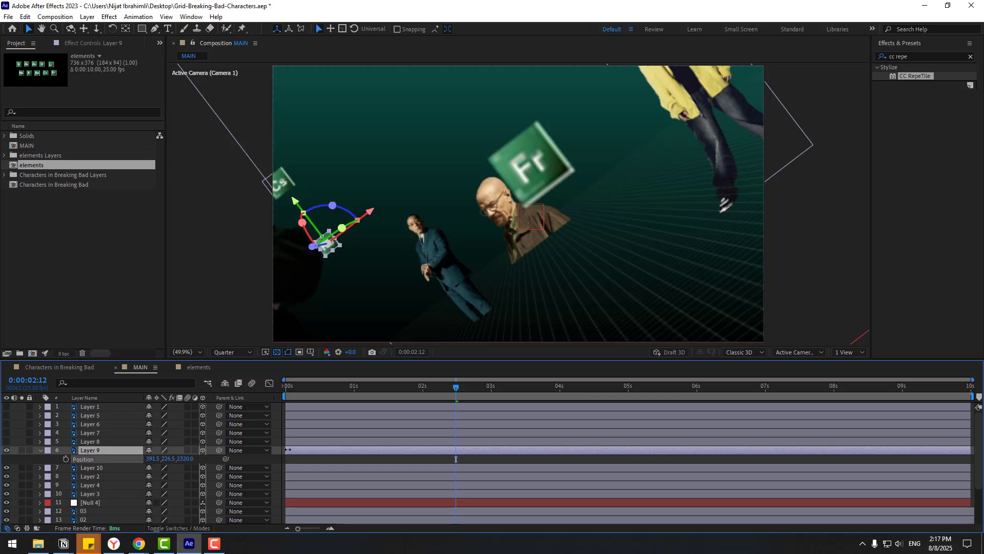
{"action": "left_click_drag", "start_coordinate": [380, 208], "coordinate": [468, 146]}
{"action": "key", "text": "space"}
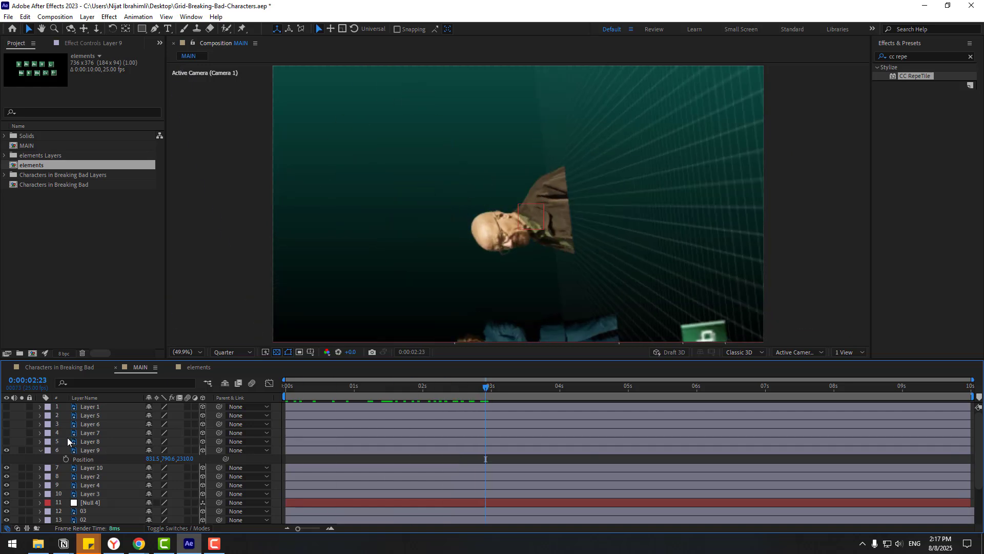
Step: Show the Layer 8 tile at 0:00:02:23 and place it at Z 3180 beyond the bald character's head, scaled to 261%
{"action": "left_click", "coordinate": [91, 441]}
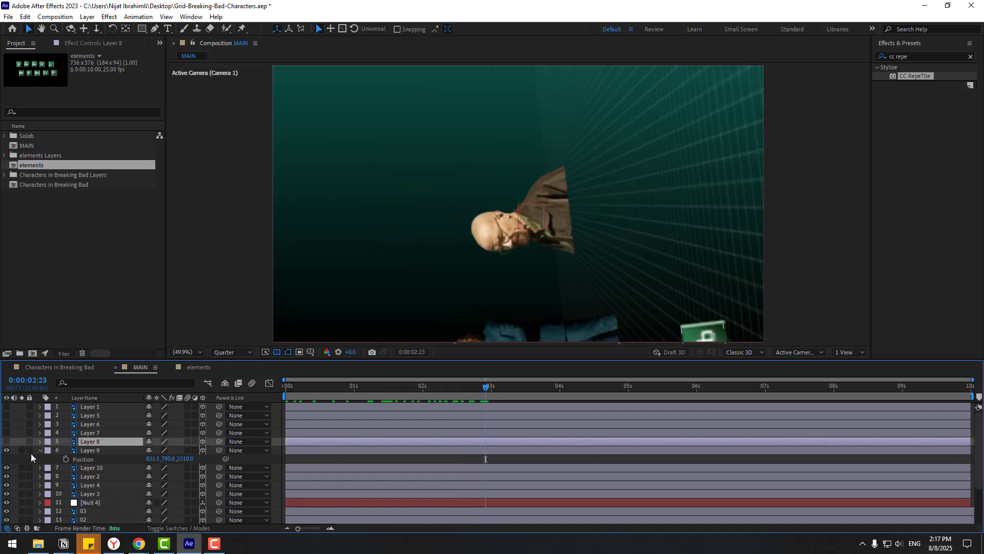
{"action": "left_click", "coordinate": [40, 451]}
{"action": "left_click", "coordinate": [6, 442]}
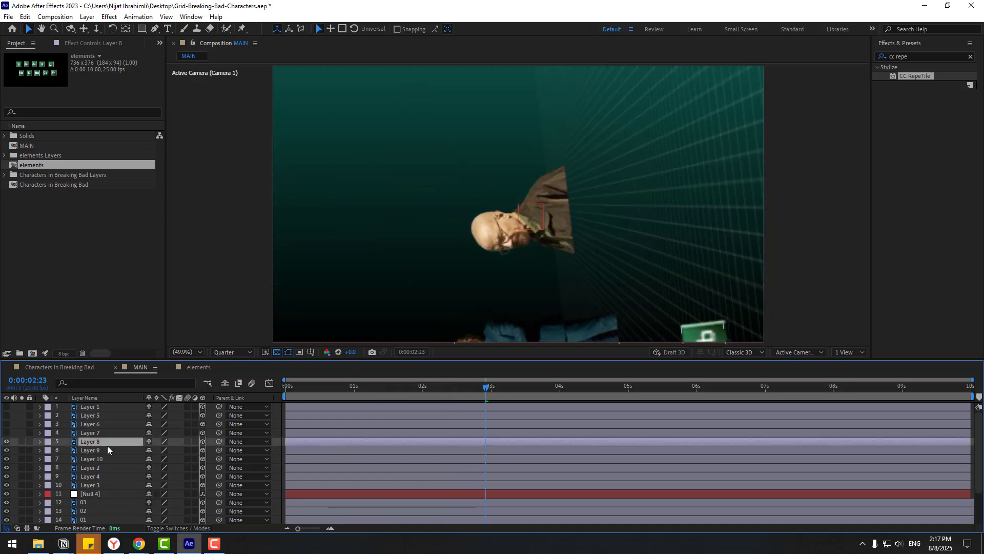
{"action": "key", "text": "p"}
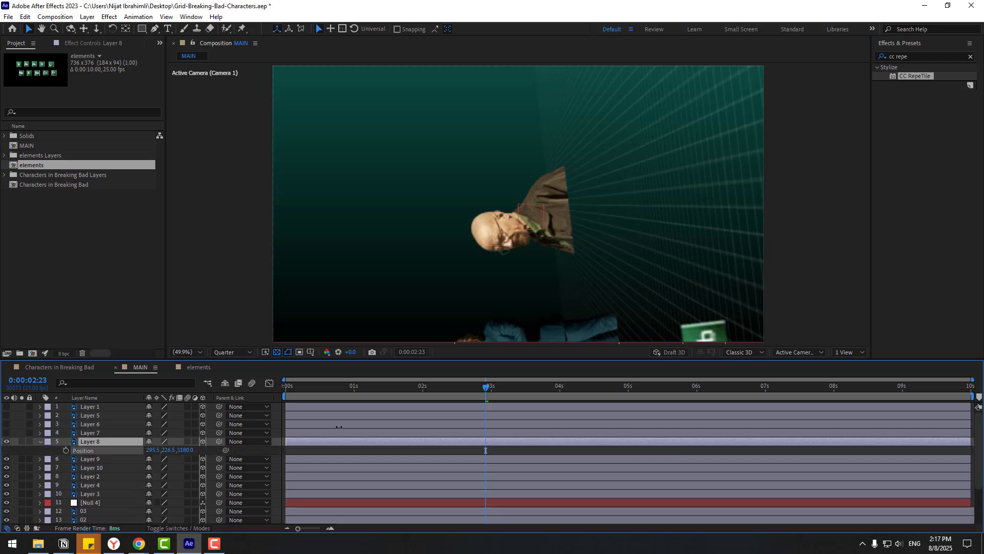
{"action": "left_click_drag", "start_coordinate": [499, 400], "coordinate": [427, 402]}
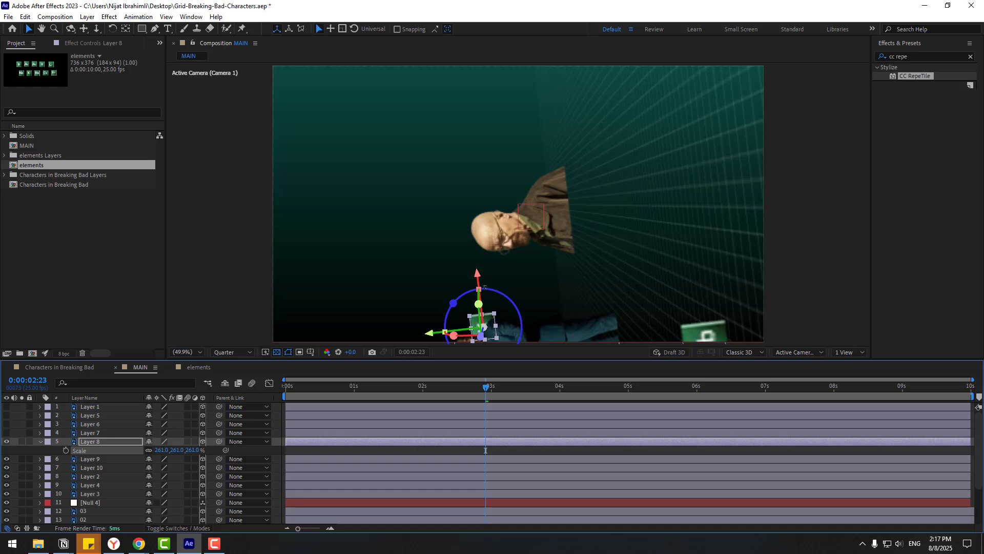
{"action": "left_click_drag", "start_coordinate": [491, 334], "coordinate": [388, 150]}
{"action": "left_click", "coordinate": [457, 450]}
Step: Show the Layer 7 tile at 0:00:03:12, push it to Z 6450, scale it to 274%, and place it below the upside-down man's head
{"action": "left_click_drag", "start_coordinate": [443, 386], "coordinate": [525, 381]}
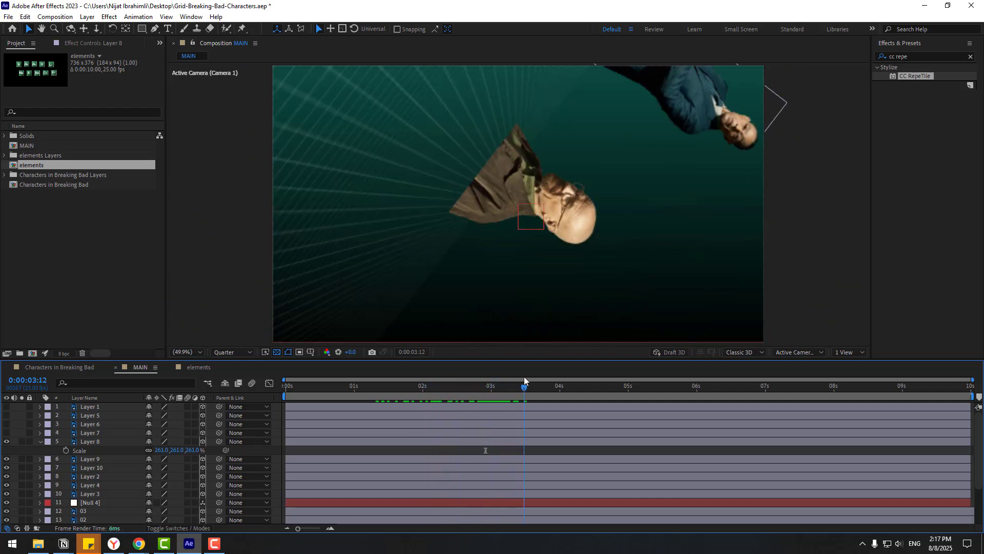
{"action": "left_click", "coordinate": [40, 441]}
{"action": "left_click", "coordinate": [95, 433]}
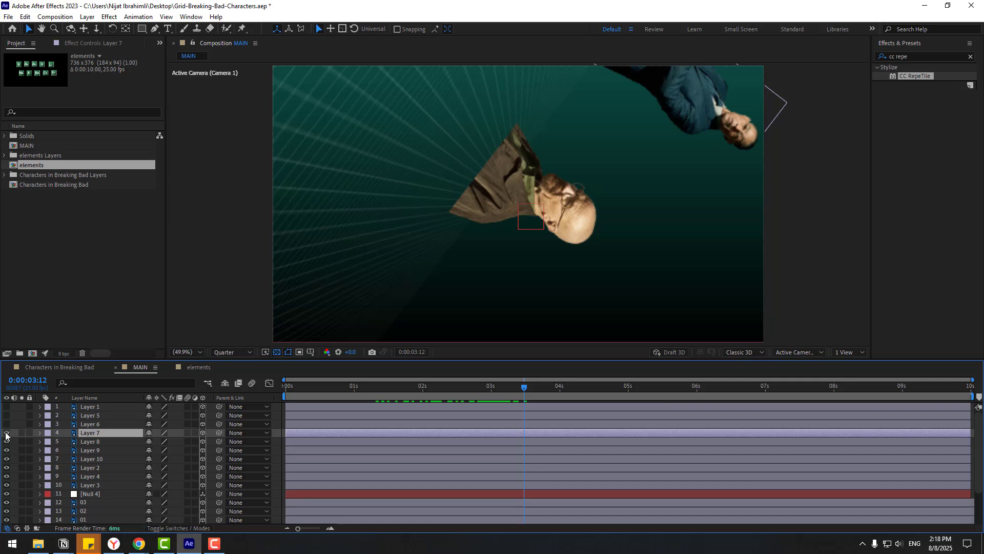
{"action": "key", "text": "p"}
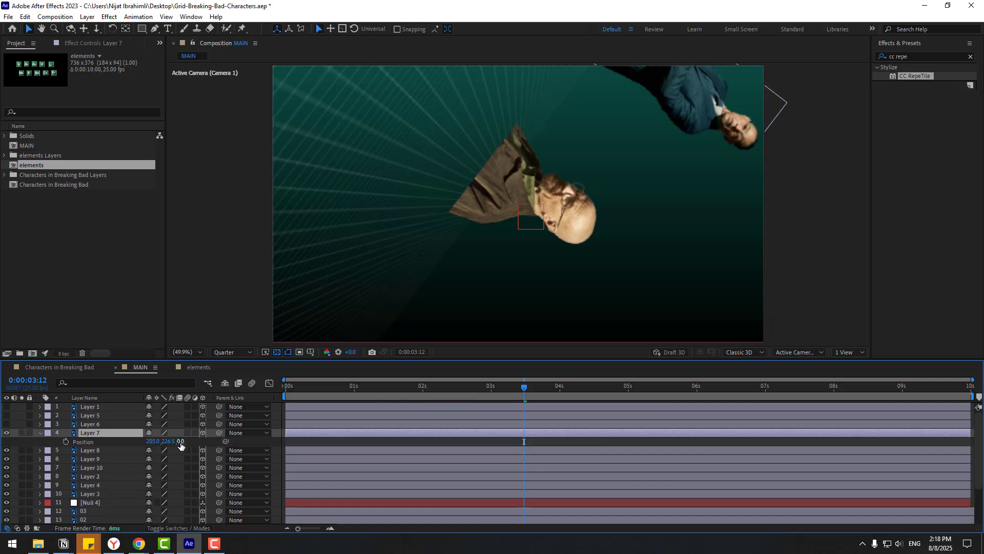
{"action": "left_click_drag", "start_coordinate": [340, 436], "coordinate": [480, 411]}
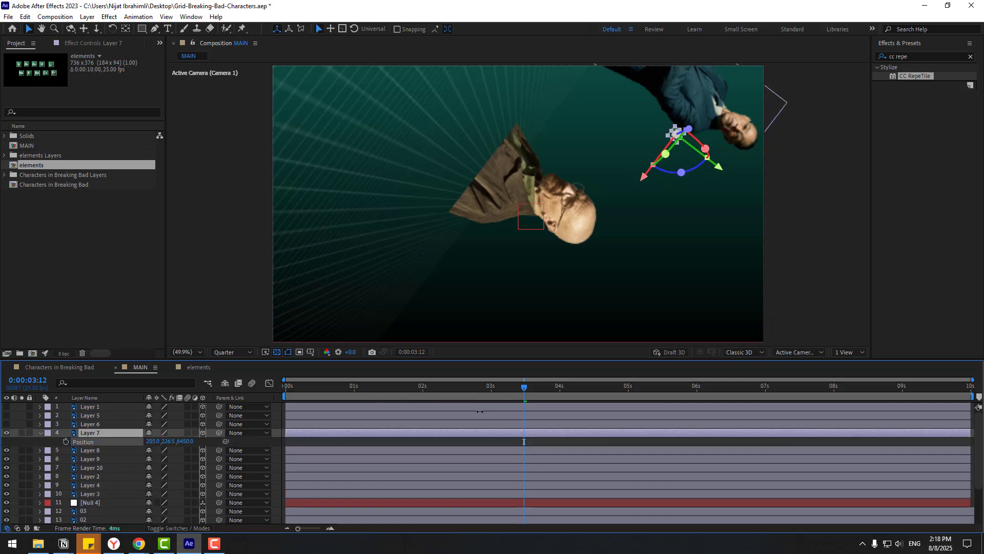
{"action": "left_click_drag", "start_coordinate": [160, 441], "coordinate": [239, 432]}
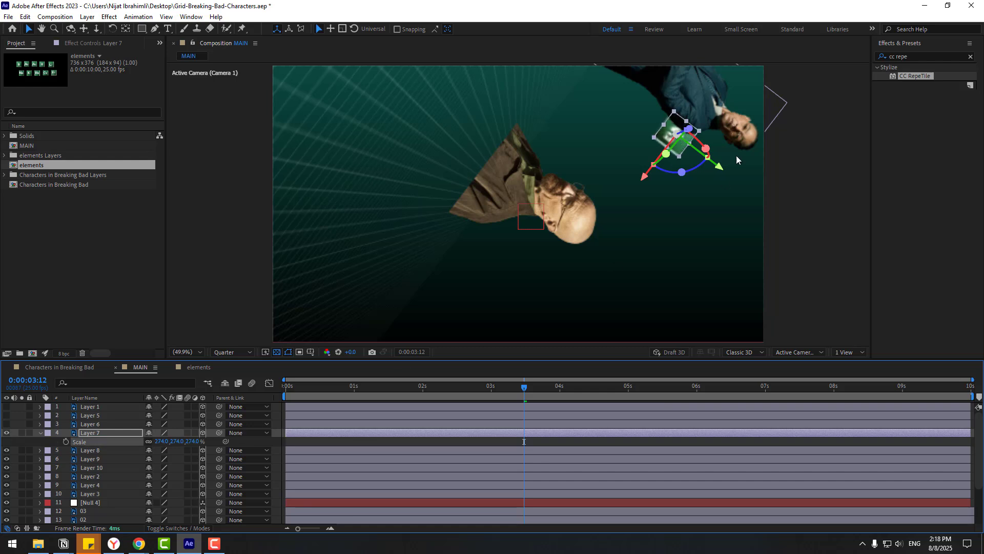
{"action": "left_click_drag", "start_coordinate": [680, 151], "coordinate": [702, 198]}
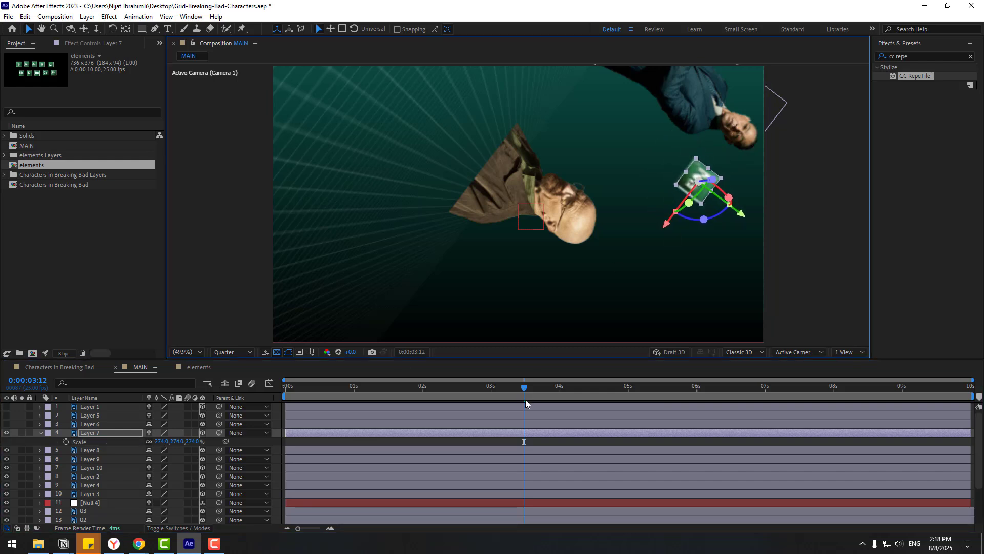
{"action": "left_click", "coordinate": [535, 444]}
Step: Show Layers 6, 5 and 1, push all three tiles far back in Z together, and scale them to 265%
{"action": "left_click", "coordinate": [90, 425]}
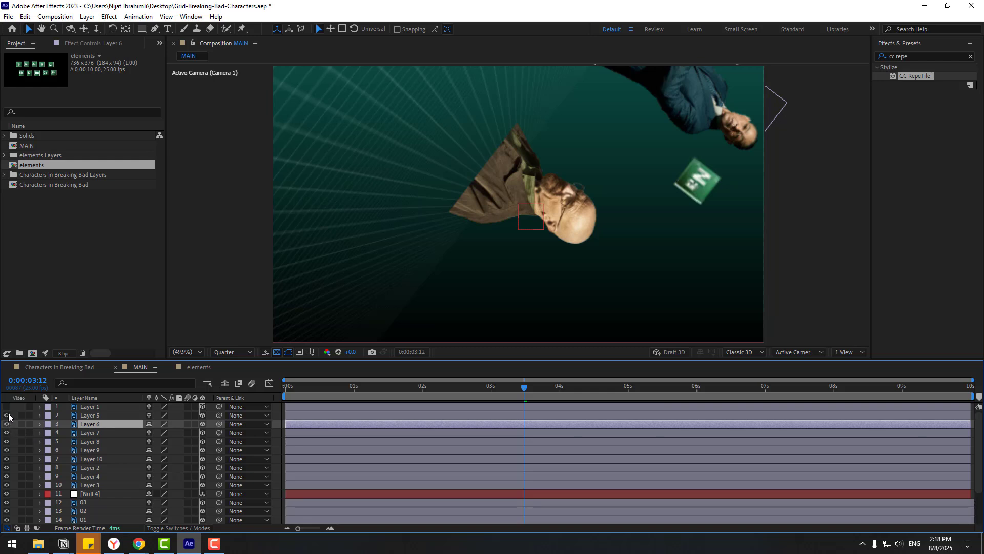
{"action": "left_click", "coordinate": [104, 407], "text": "shift"}
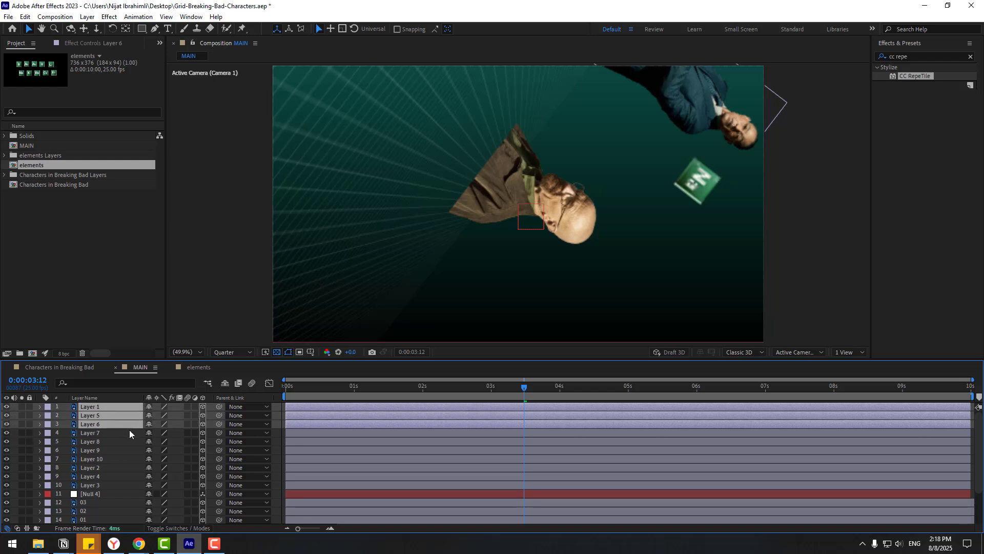
{"action": "key", "text": "p"}
{"action": "left_click_drag", "start_coordinate": [179, 415], "coordinate": [222, 414]}
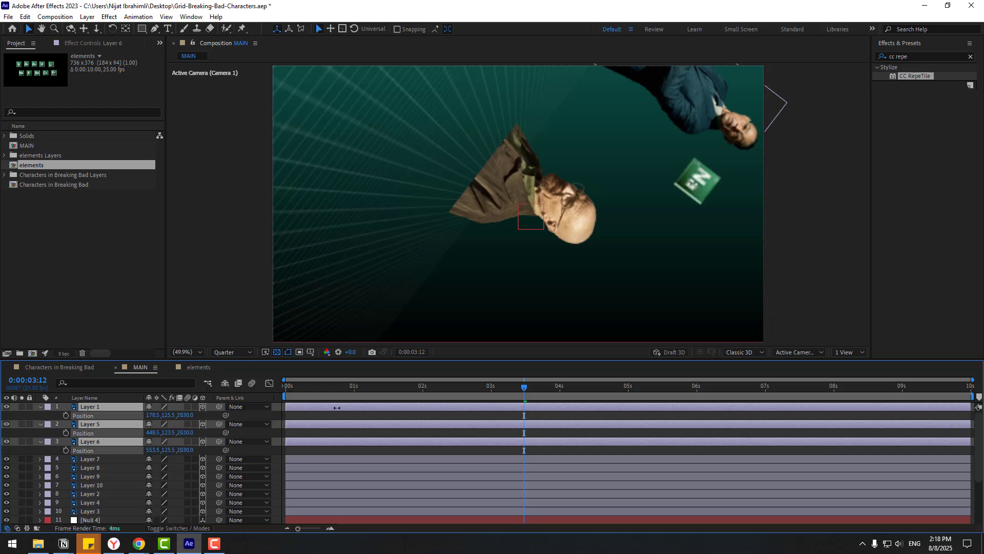
{"action": "left_click_drag", "start_coordinate": [463, 387], "coordinate": [602, 386]}
{"action": "key", "text": "s"}
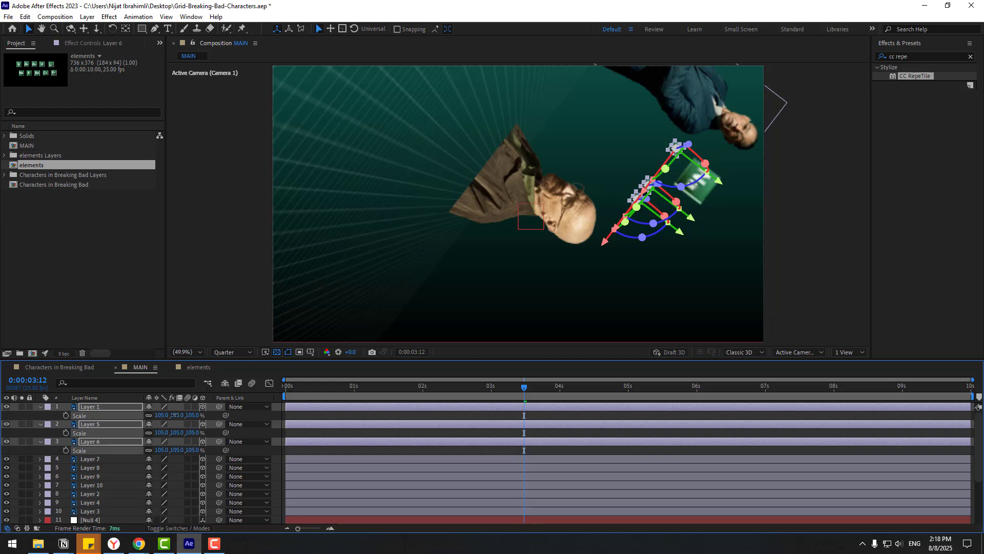
{"action": "left_click_drag", "start_coordinate": [204, 405], "coordinate": [244, 406]}
{"action": "left_click", "coordinate": [593, 416]}
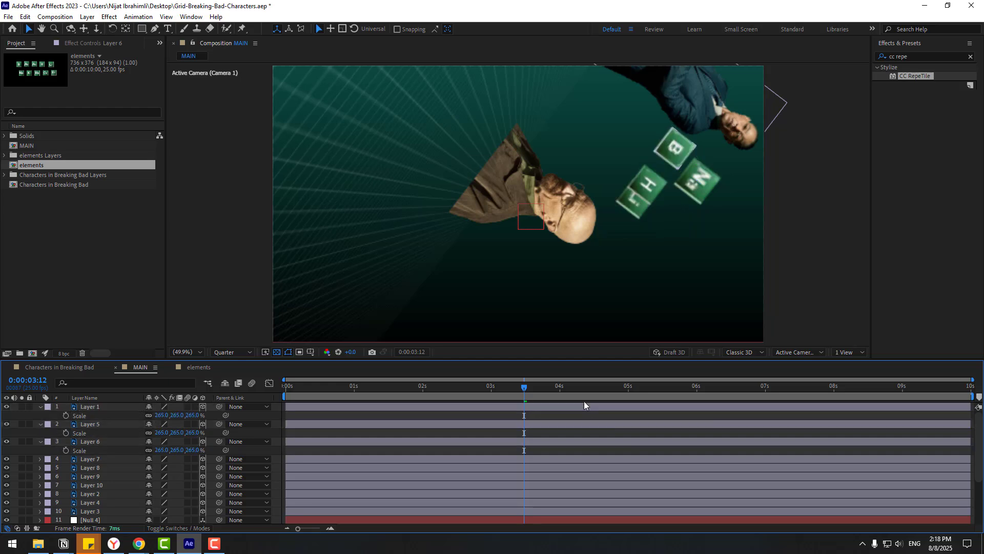
Step: Spread the Li, H and B tiles apart around the bald character and play the animation from the beginning
{"action": "left_click", "coordinate": [632, 207]}
{"action": "left_click_drag", "start_coordinate": [623, 205], "coordinate": [328, 267]}
{"action": "left_click_drag", "start_coordinate": [636, 189], "coordinate": [552, 177]}
{"action": "left_click_drag", "start_coordinate": [415, 138], "coordinate": [404, 102]}
{"action": "left_click_drag", "start_coordinate": [681, 149], "coordinate": [610, 114]}
{"action": "key", "text": "Home"}
{"action": "key", "text": "space"}
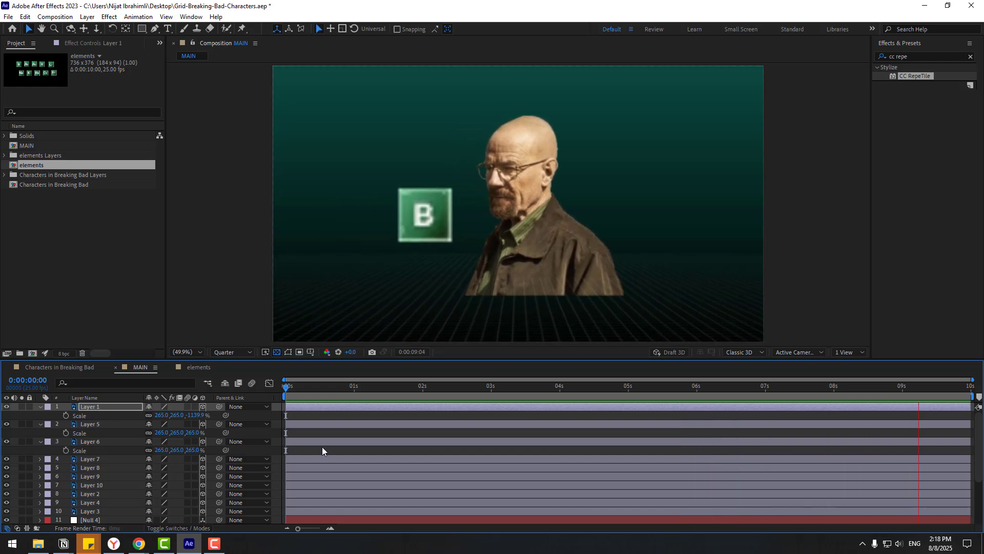
Step: Move the B tile (Layer 1) away from the bald character and out of the frame at 0:00:06:04
{"action": "left_click", "coordinate": [637, 388]}
{"action": "left_click_drag", "start_coordinate": [695, 387], "coordinate": [707, 387]}
{"action": "left_click", "coordinate": [374, 417]}
{"action": "left_click", "coordinate": [363, 236]}
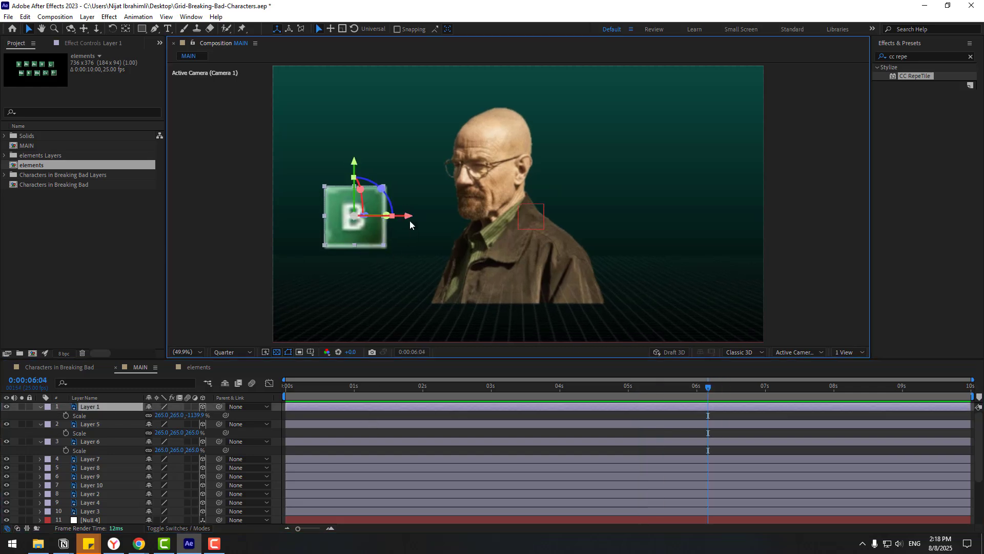
{"action": "left_click_drag", "start_coordinate": [333, 221], "coordinate": [211, 223]}
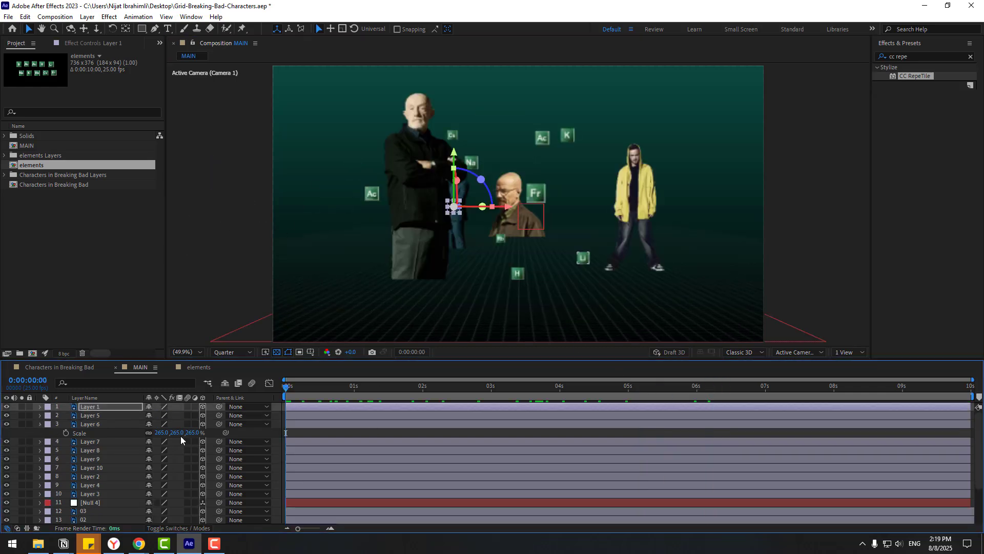
Step: Duplicate the H tile at the start of the timeline and place the copy lower and further left on the grid floor
{"action": "left_click", "coordinate": [518, 276]}
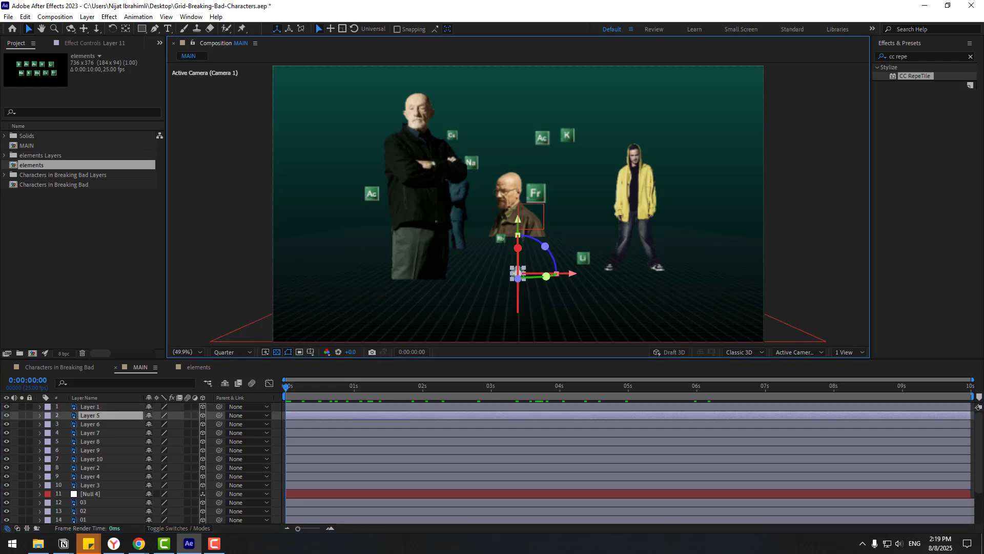
{"action": "key", "text": "ctrl+d"}
{"action": "left_click_drag", "start_coordinate": [517, 225], "coordinate": [517, 276]}
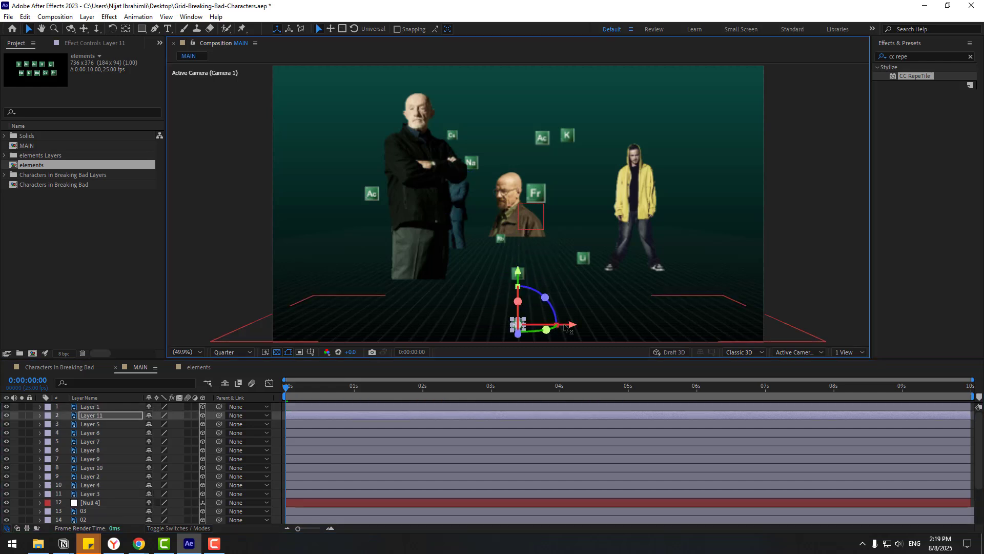
{"action": "left_click_drag", "start_coordinate": [534, 327], "coordinate": [489, 328]}
Step: Duplicate the Ac tile beside the black-jacketed man, plus the K and Fr tiles, and place the copies near the frame's outer edges
{"action": "left_click", "coordinate": [379, 195]}
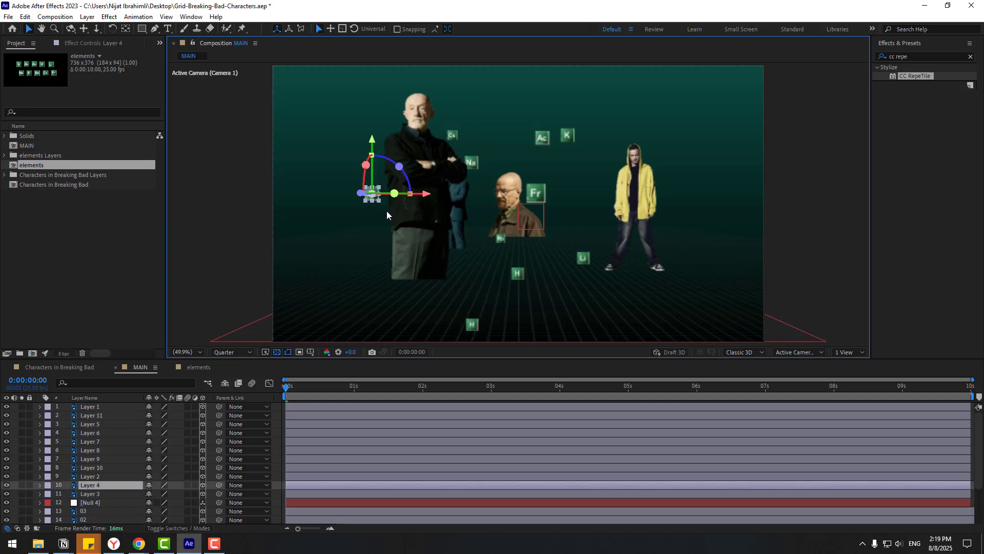
{"action": "key", "text": "ctrl+d"}
{"action": "left_click_drag", "start_coordinate": [391, 176], "coordinate": [375, 92]}
{"action": "key", "text": "ctrl+z"}
{"action": "left_click", "coordinate": [374, 193]}
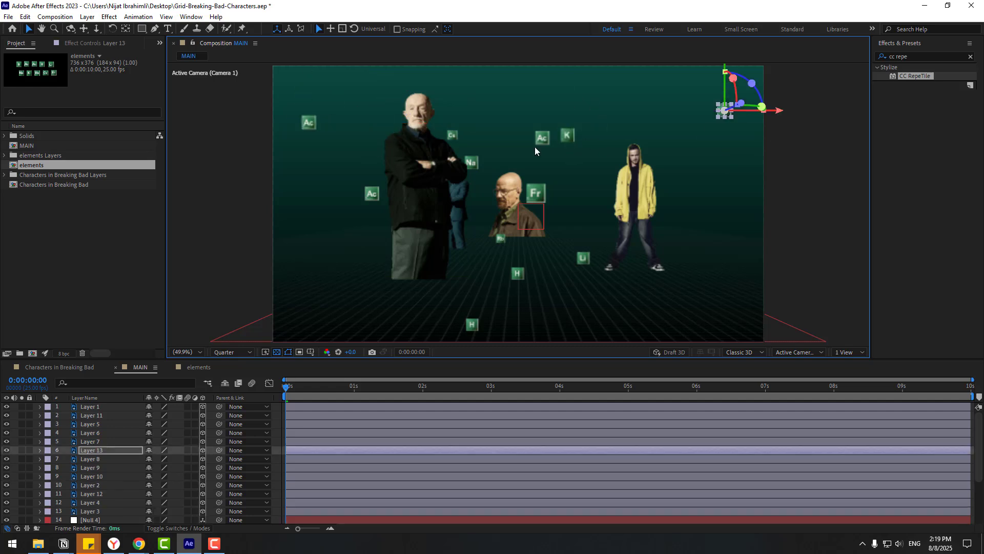
{"action": "left_click", "coordinate": [712, 205]}
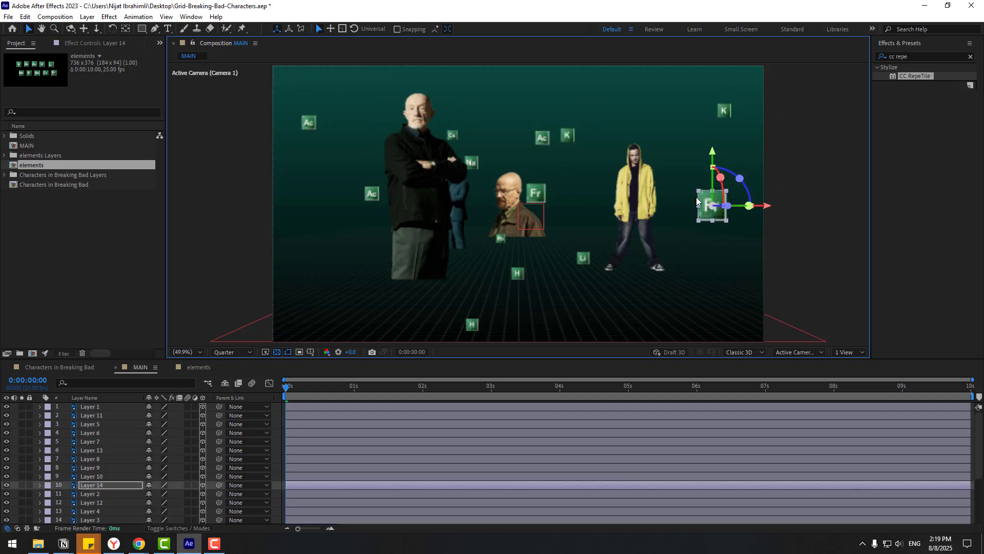
Step: Duplicate the Ac tile above the bald character twice, spread the copies toward the frame's lower left, and play the animation
{"action": "left_click", "coordinate": [543, 138]}
{"action": "left_click_drag", "start_coordinate": [572, 137], "coordinate": [544, 137]}
{"action": "key", "text": "ctrl+d"}
{"action": "left_click_drag", "start_coordinate": [514, 137], "coordinate": [325, 301]}
{"action": "key", "text": "ctrl+d"}
{"action": "left_click", "coordinate": [257, 267]}
{"action": "key", "text": "space"}
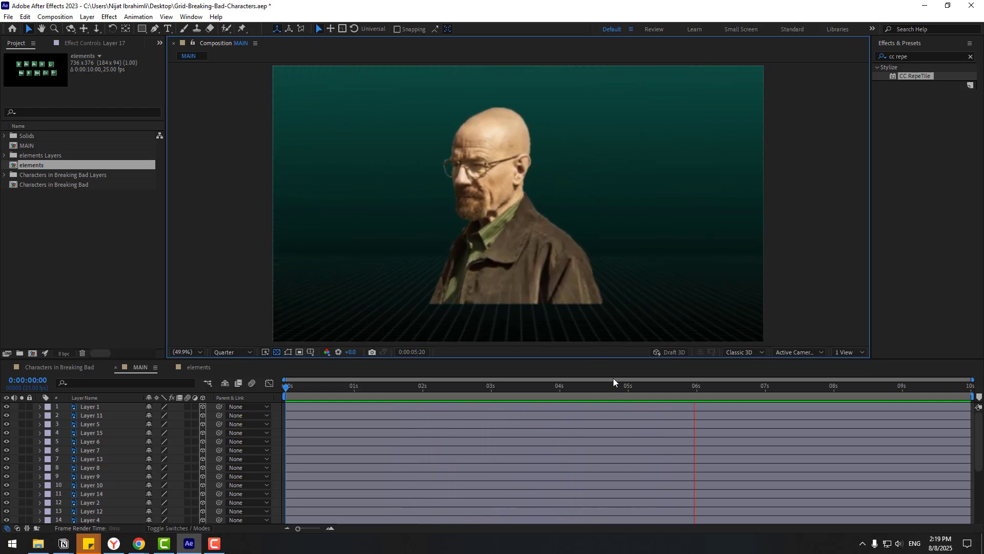
Step: Move the B tile further left out of the frame at 0:00:09:24
{"action": "left_click_drag", "start_coordinate": [627, 387], "coordinate": [969, 387]}
{"action": "left_click", "coordinate": [323, 225]}
{"action": "left_click_drag", "start_coordinate": [364, 218], "coordinate": [291, 225]}
Step: Pre-compose layer 03, the bald character, as 03 Comp 1 with all attributes left in MAIN, and return to MAIN
{"action": "left_click", "coordinate": [520, 146]}
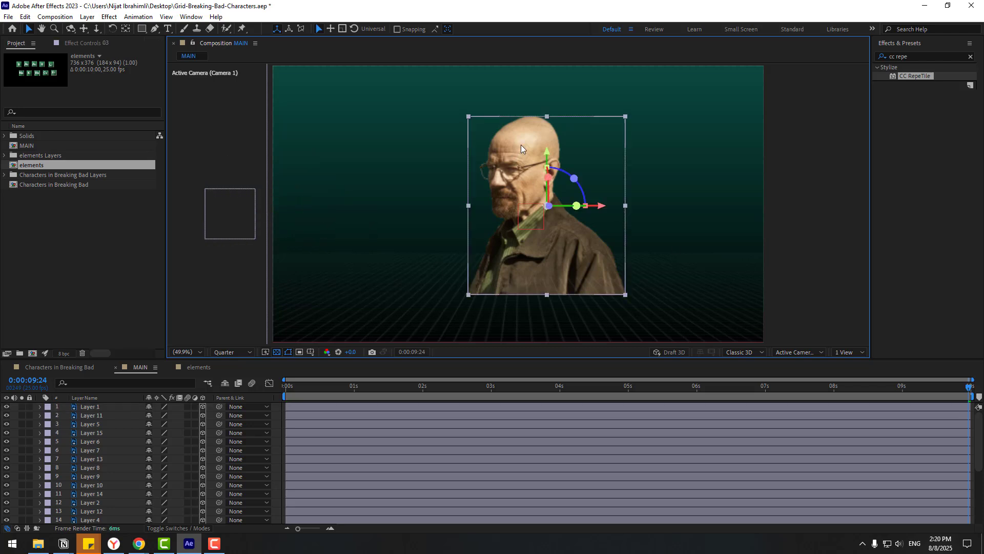
{"action": "scroll", "coordinate": [121, 455], "scroll_direction": "down", "scroll_amount": 4}
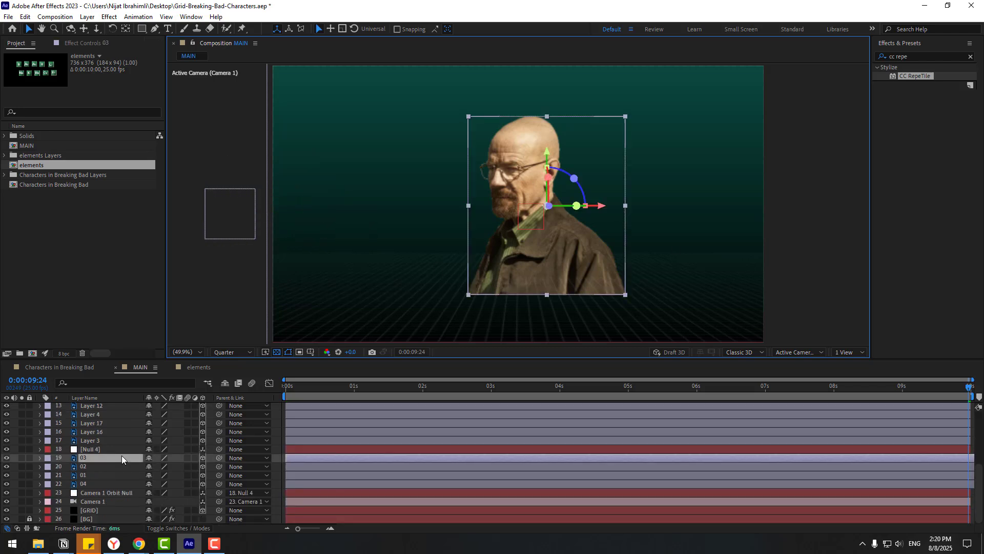
{"action": "right_click", "coordinate": [84, 459]}
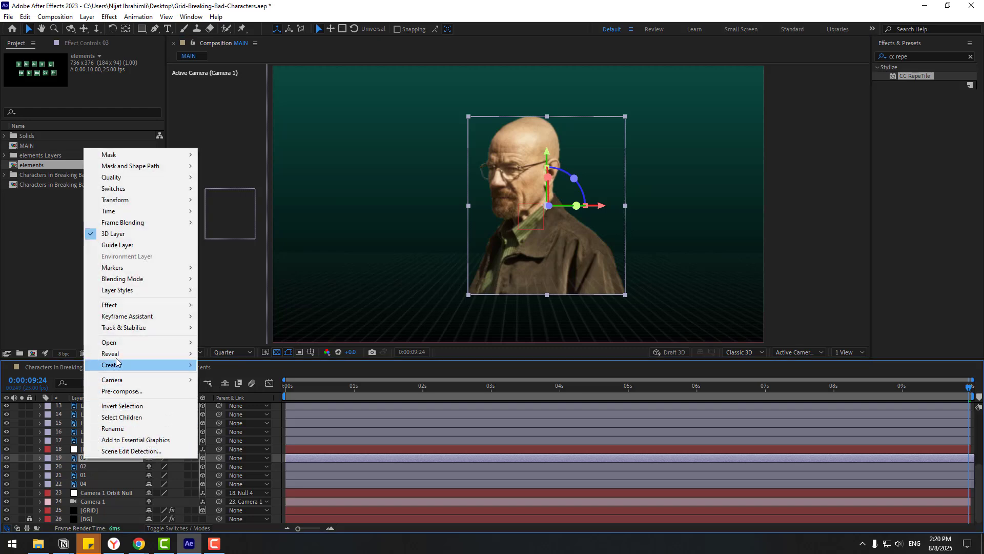
{"action": "left_click", "coordinate": [130, 392]}
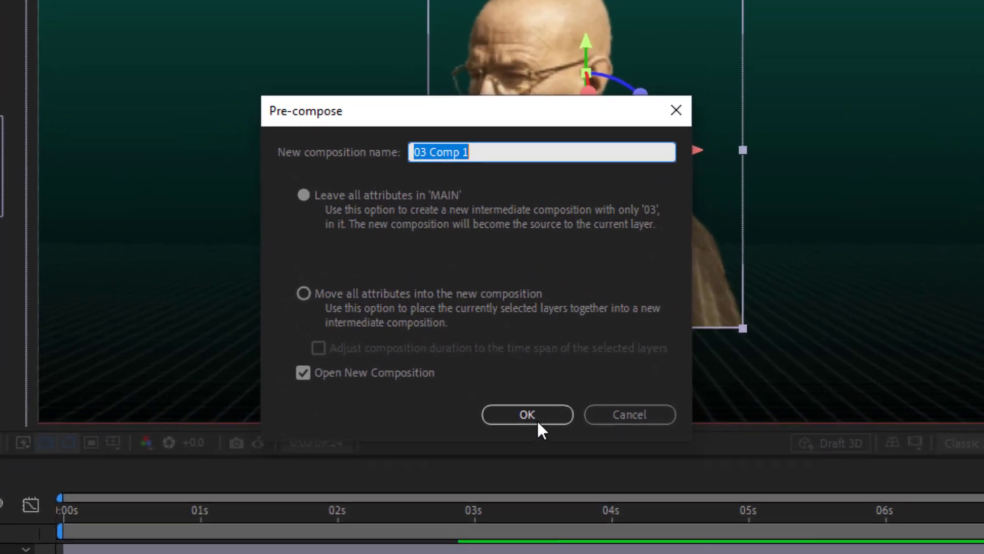
{"action": "left_click", "coordinate": [536, 417]}
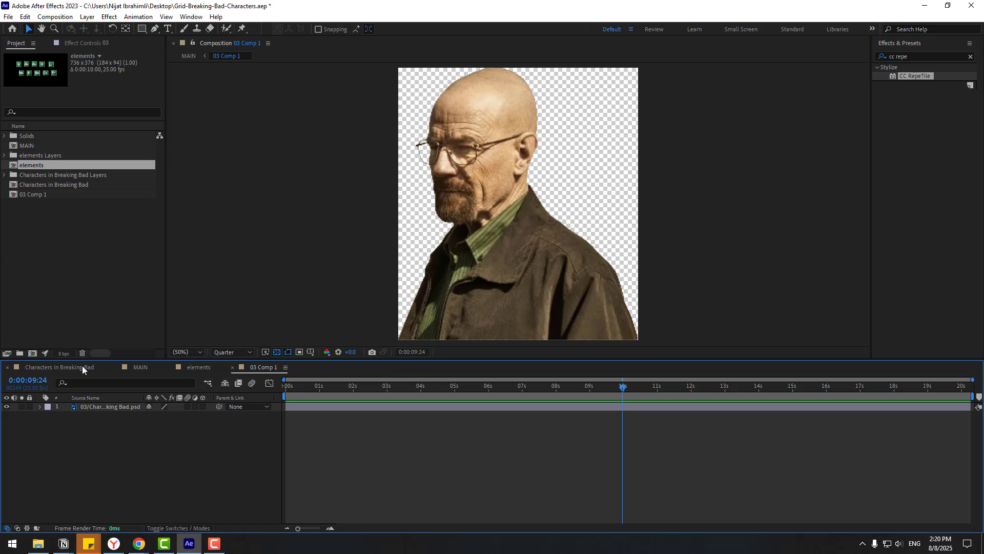
{"action": "left_click", "coordinate": [69, 367]}
{"action": "left_click", "coordinate": [140, 367]}
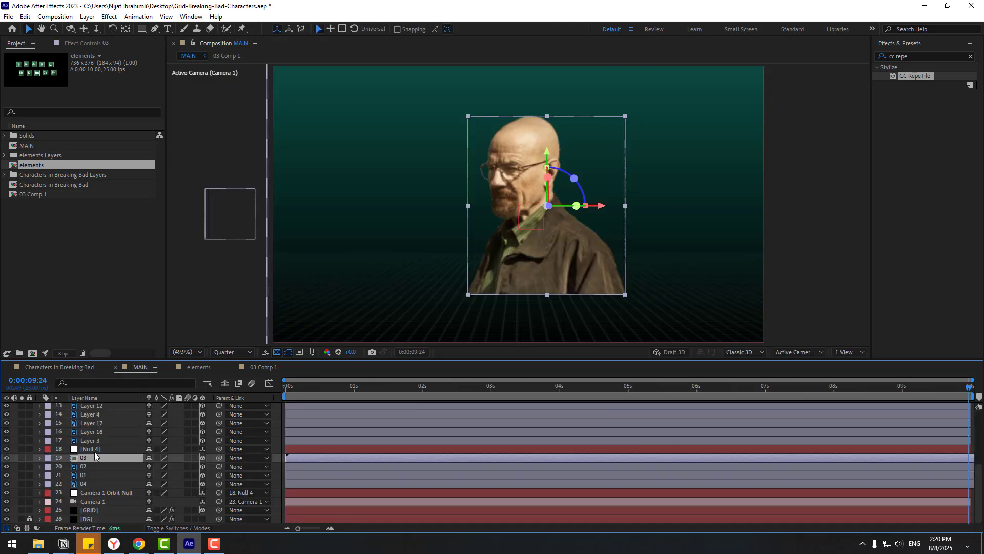
Step: Find the CC Ball Action effect and apply it to the character layer inside 03 Comp 1
{"action": "left_click", "coordinate": [257, 367]}
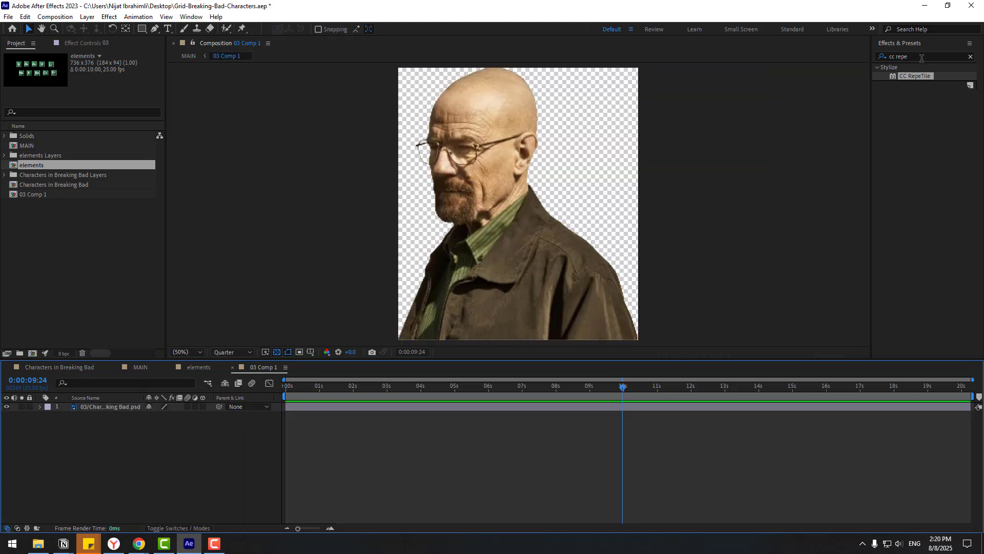
{"action": "key", "text": "ctrl+5"}
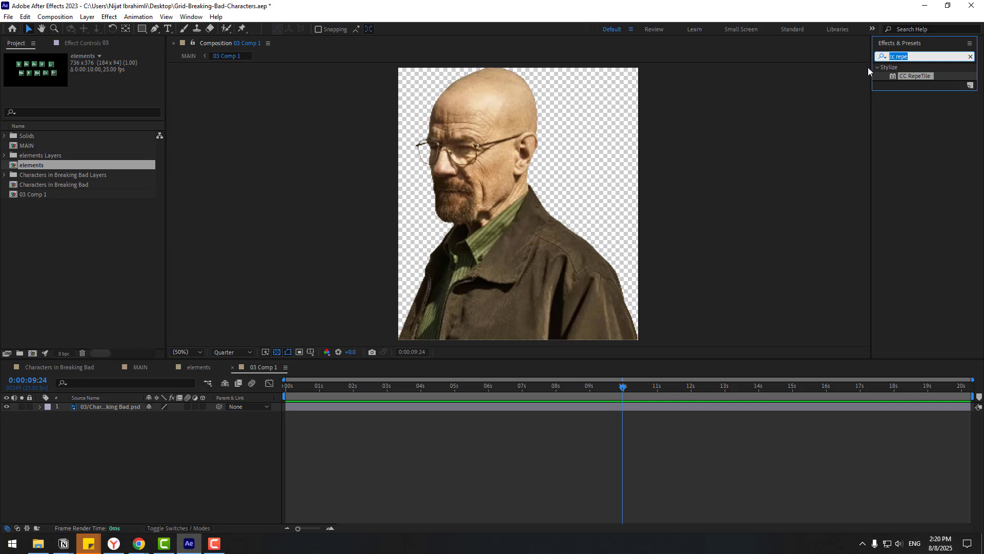
{"action": "type", "text": "cc bal"}
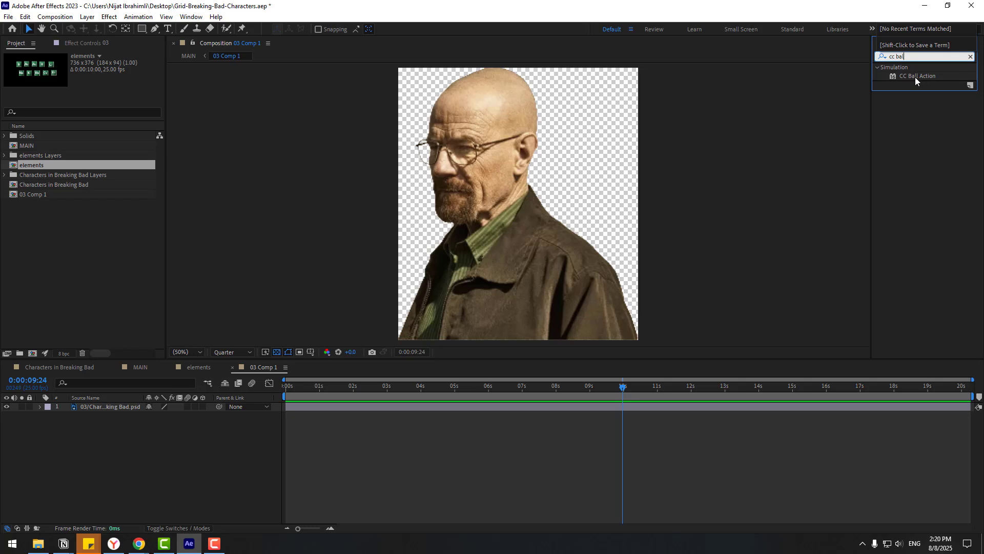
{"action": "left_click_drag", "start_coordinate": [914, 77], "coordinate": [93, 408]}
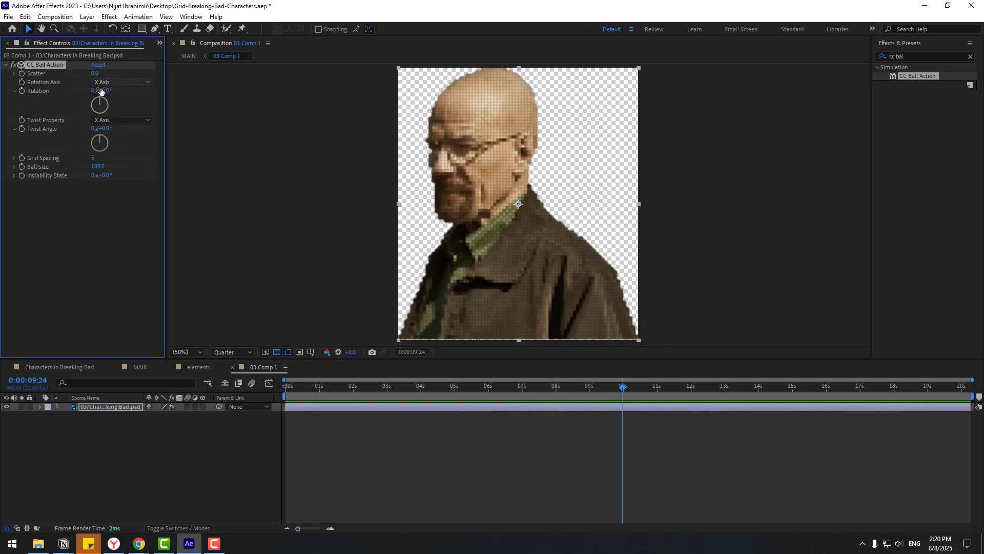
Step: Add the expression wiggle(1,7) to CC Ball Action's Scatter and preview it in 03 Comp 1 and MAIN
{"action": "left_click", "coordinate": [22, 74], "text": "alt"}
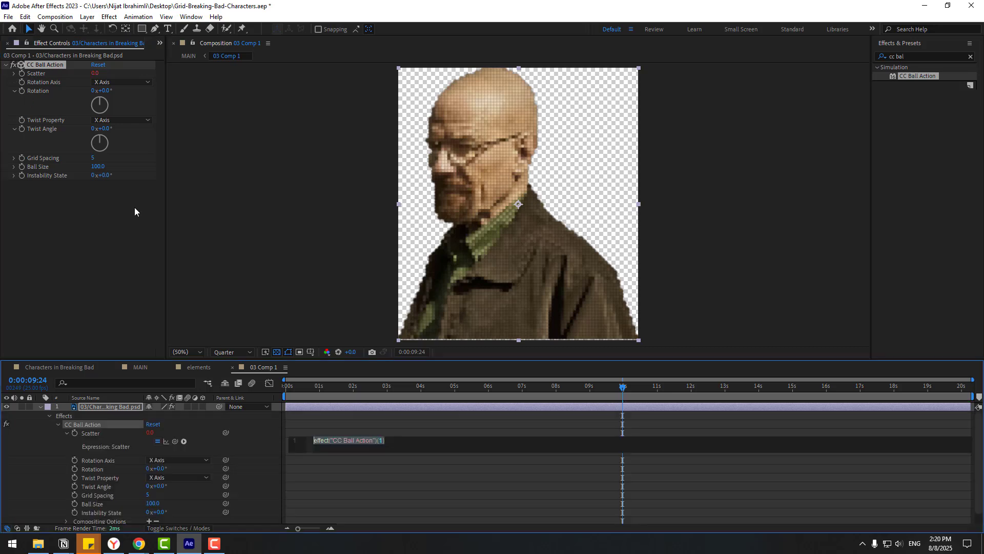
{"action": "type", "text": "wiggle"}
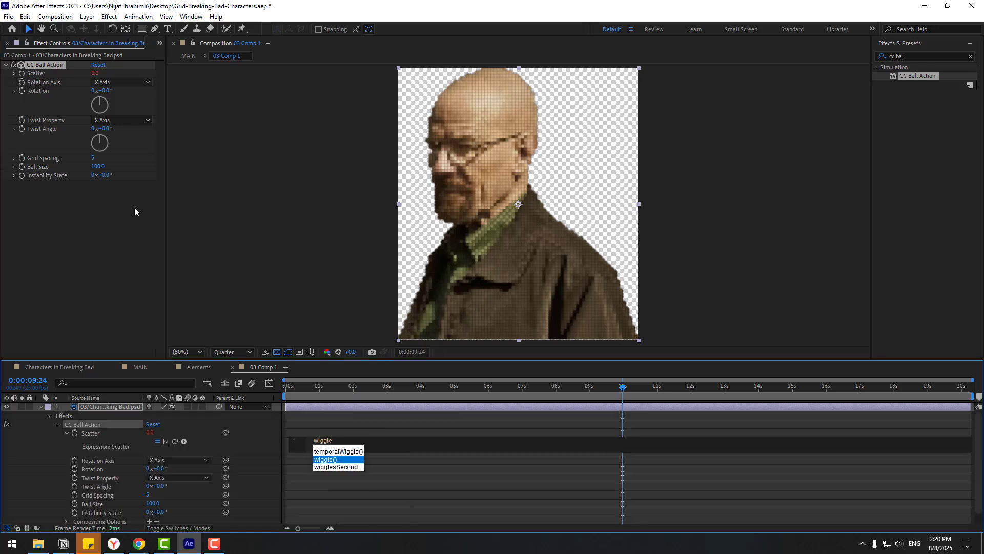
{"action": "type", "text": "()1"}
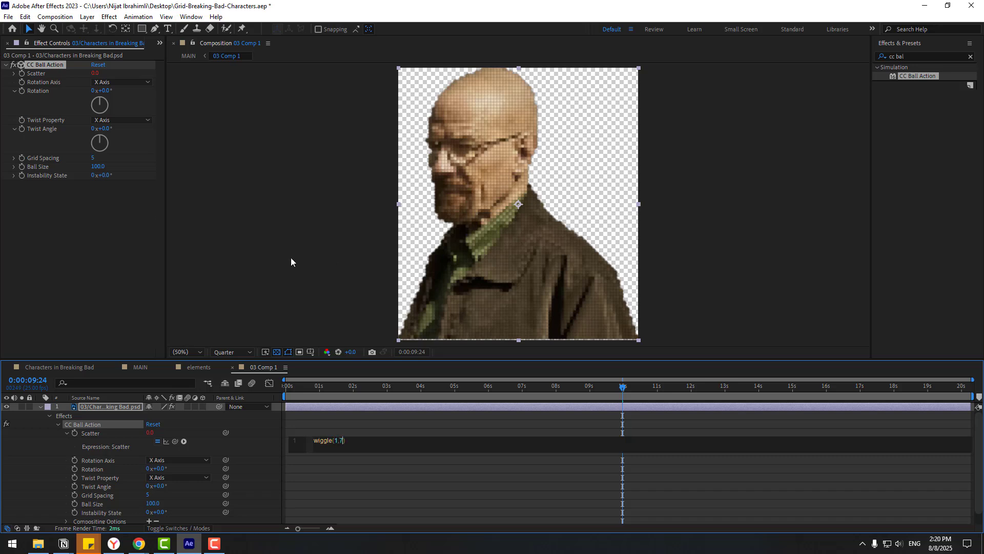
{"action": "type", "text": ",7"}
{"action": "left_click", "coordinate": [298, 434]}
{"action": "key", "text": "space"}
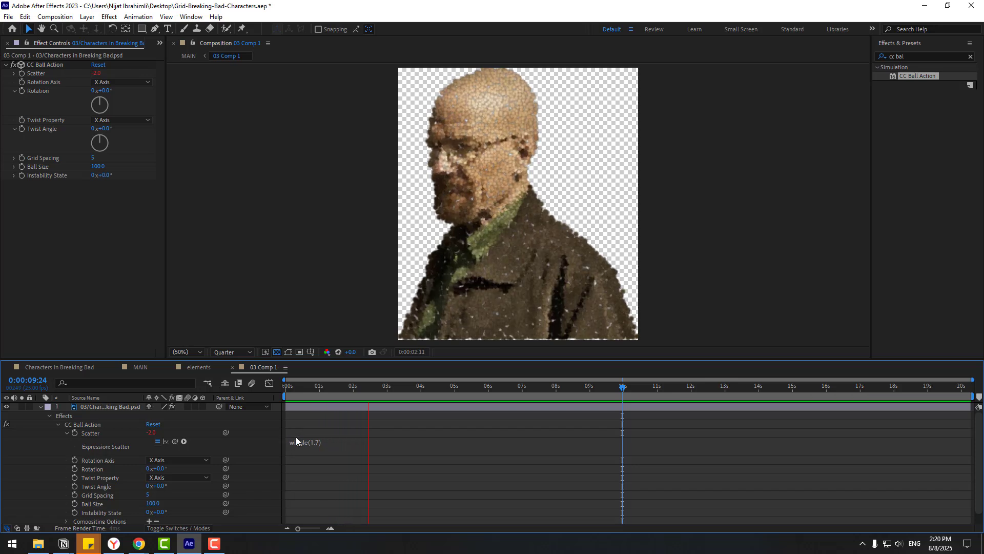
{"action": "left_click", "coordinate": [141, 368]}
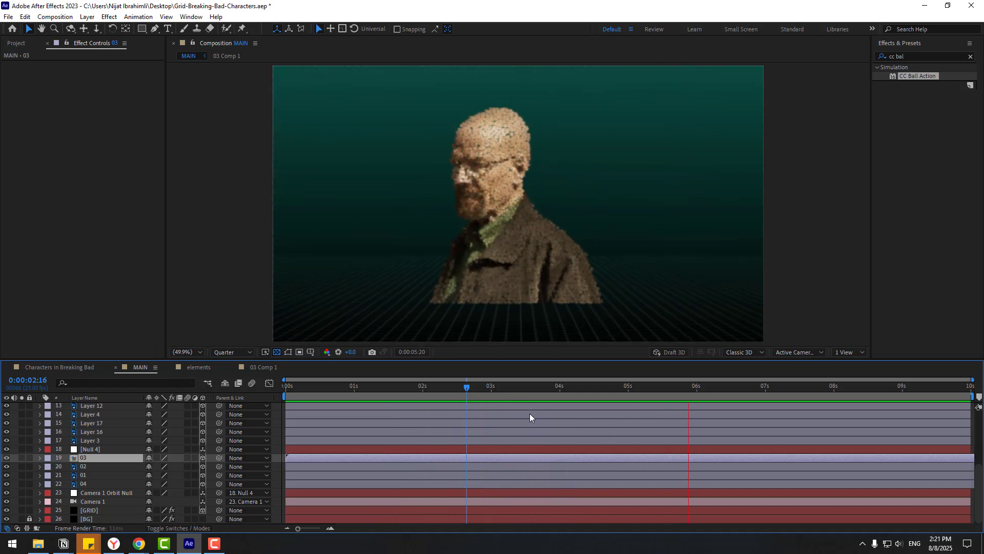
Step: Apply Glow to the Fr tile, Layer 2, at 0:00:02:14 with Glow Threshold 45.1% and Glow Radius 35
{"action": "left_click", "coordinate": [558, 392]}
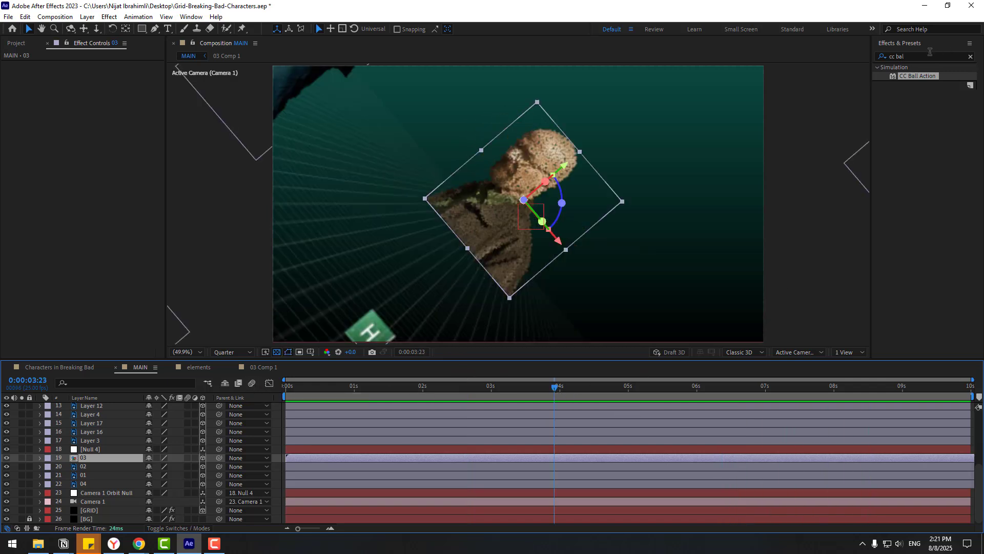
{"action": "left_click_drag", "start_coordinate": [930, 53], "coordinate": [870, 56]}
{"action": "type", "text": "glow"}
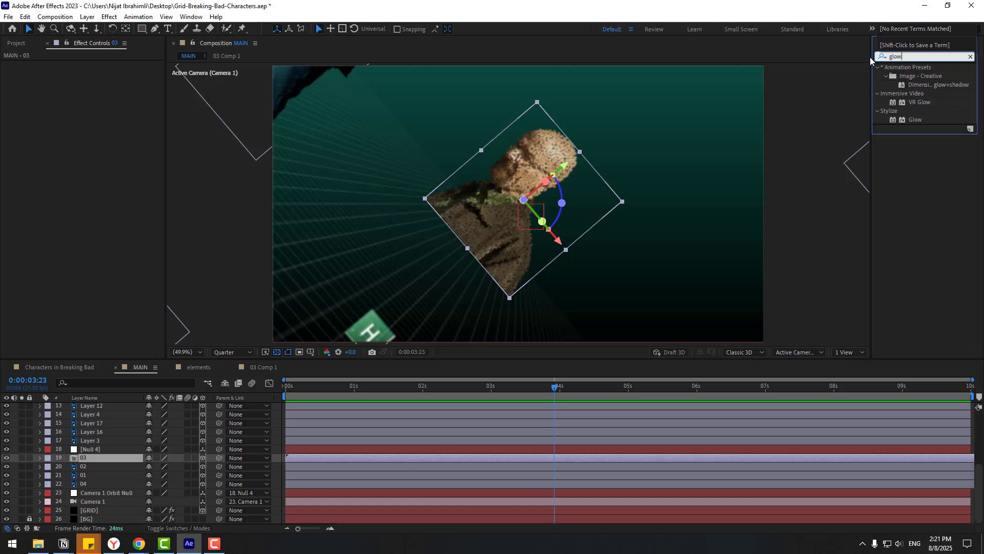
{"action": "left_click_drag", "start_coordinate": [352, 386], "coordinate": [461, 366]}
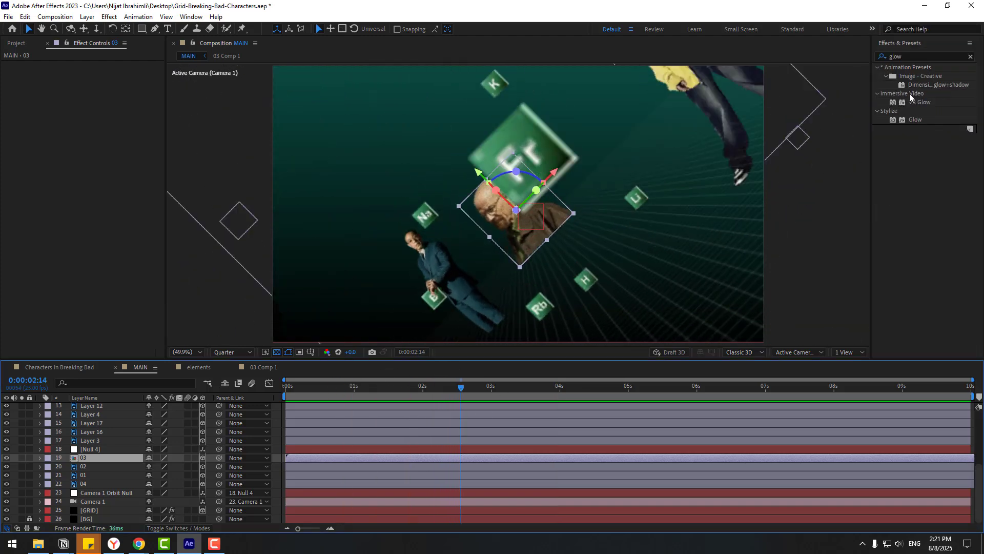
{"action": "left_click_drag", "start_coordinate": [914, 121], "coordinate": [524, 140]}
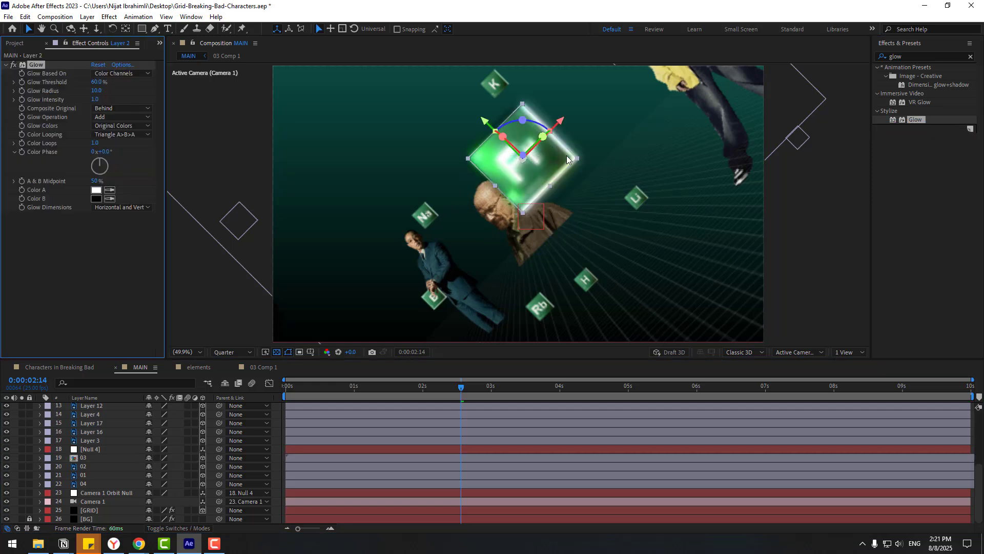
{"action": "mouse_move", "coordinate": [96, 90]}
{"action": "left_mouse_down"}
{"action": "mouse_move", "coordinate": [135, 83]}
{"action": "mouse_move", "coordinate": [69, 90]}
{"action": "mouse_move", "coordinate": [82, 88]}
{"action": "left_mouse_up"}
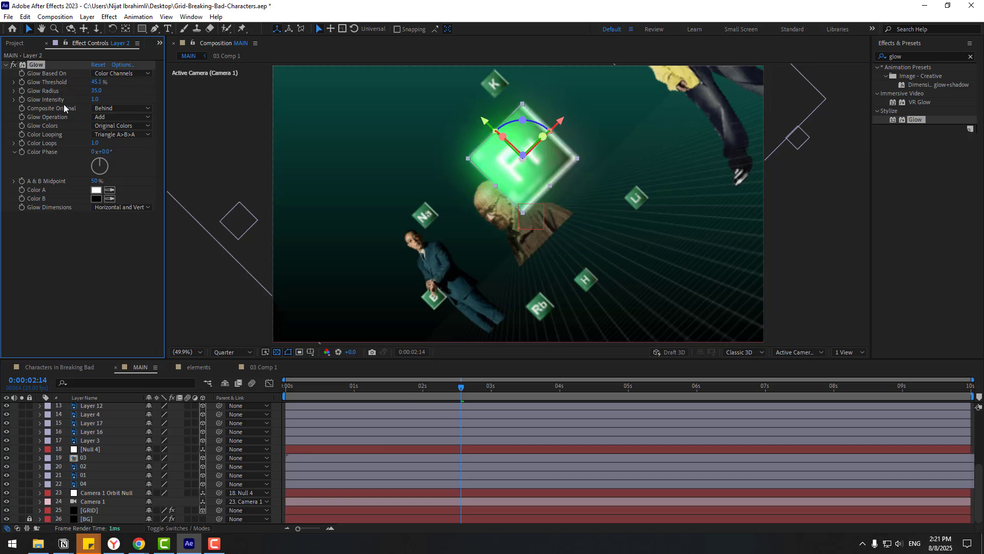
Step: Paste the Fr tile's Glow onto all element tile layers from Layer 1 to Layer 3, save the project and preview MAIN
{"action": "left_click_drag", "start_coordinate": [394, 386], "coordinate": [230, 391]}
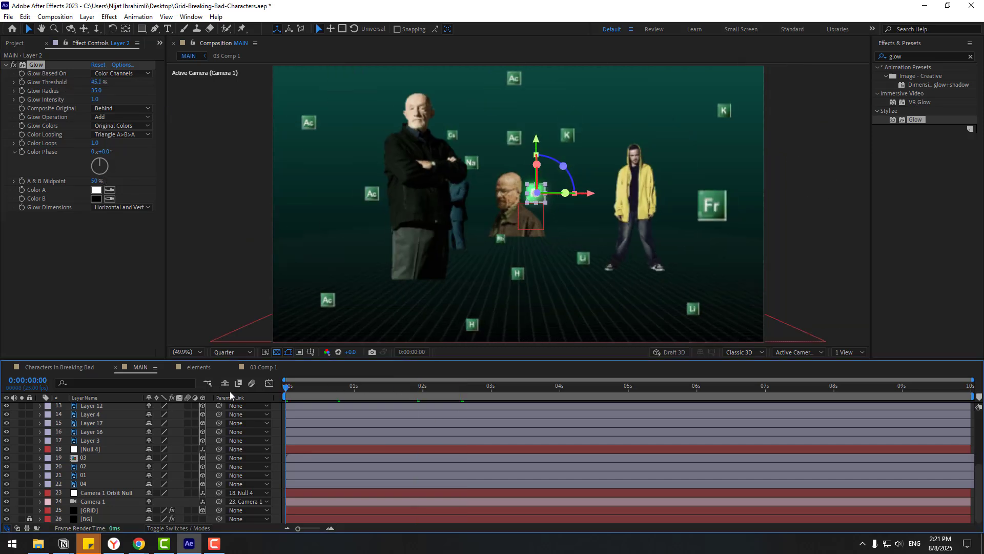
{"action": "scroll", "coordinate": [97, 478], "scroll_direction": "up", "scroll_amount": 4}
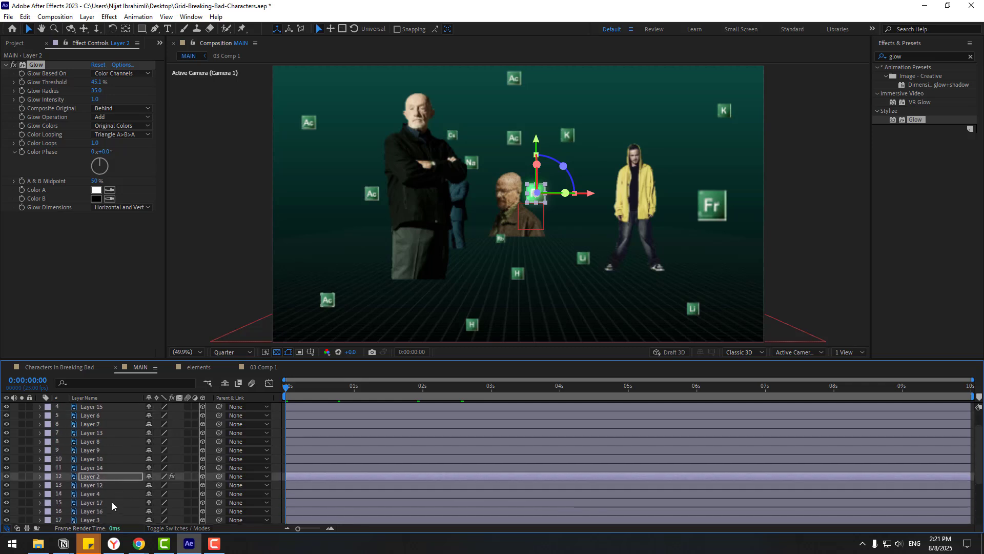
{"action": "left_click", "coordinate": [87, 406]}
{"action": "scroll", "coordinate": [115, 477], "scroll_direction": "down", "scroll_amount": 3}
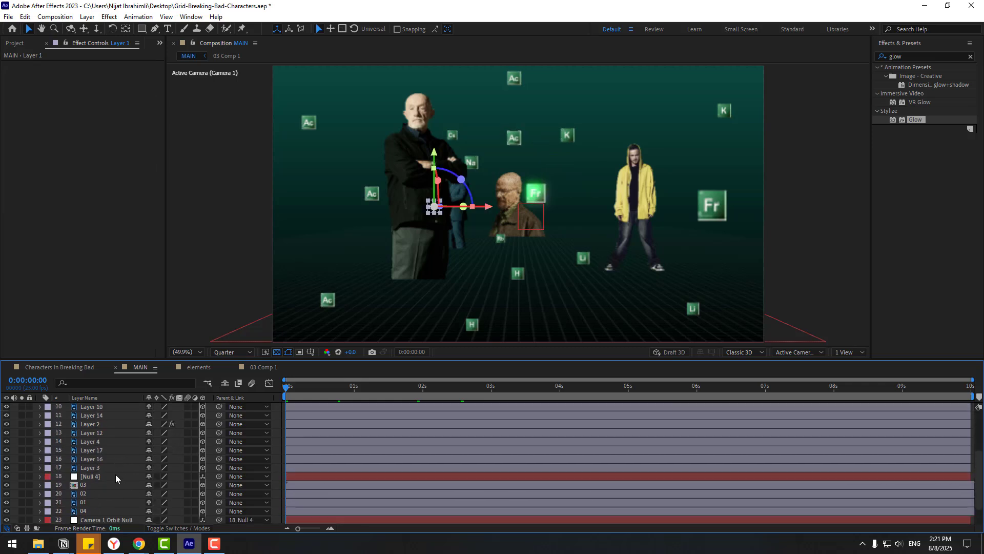
{"action": "left_click", "coordinate": [97, 468], "text": "shift"}
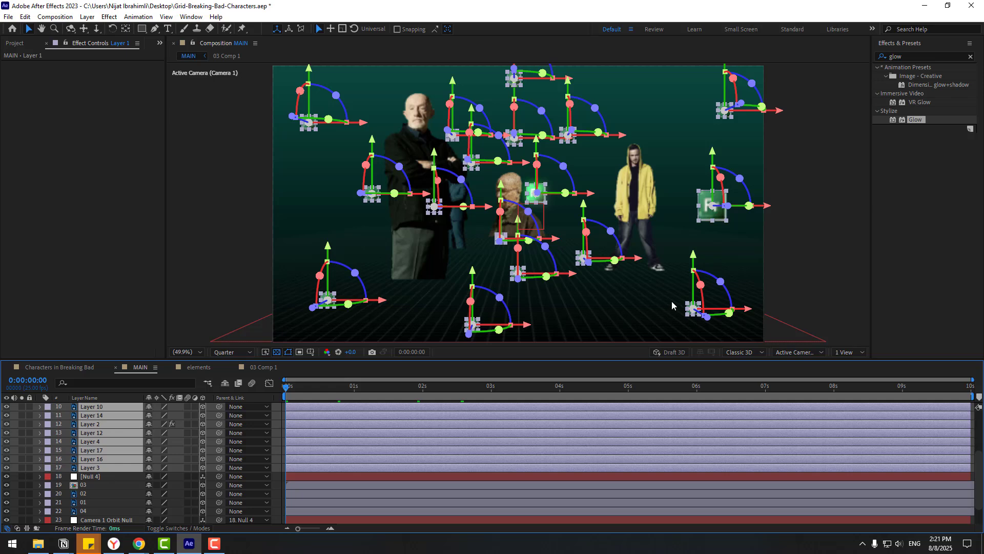
{"action": "key", "text": "ctrl+v"}
{"action": "left_click", "coordinate": [838, 201]}
{"action": "key", "text": "ctrl+s"}
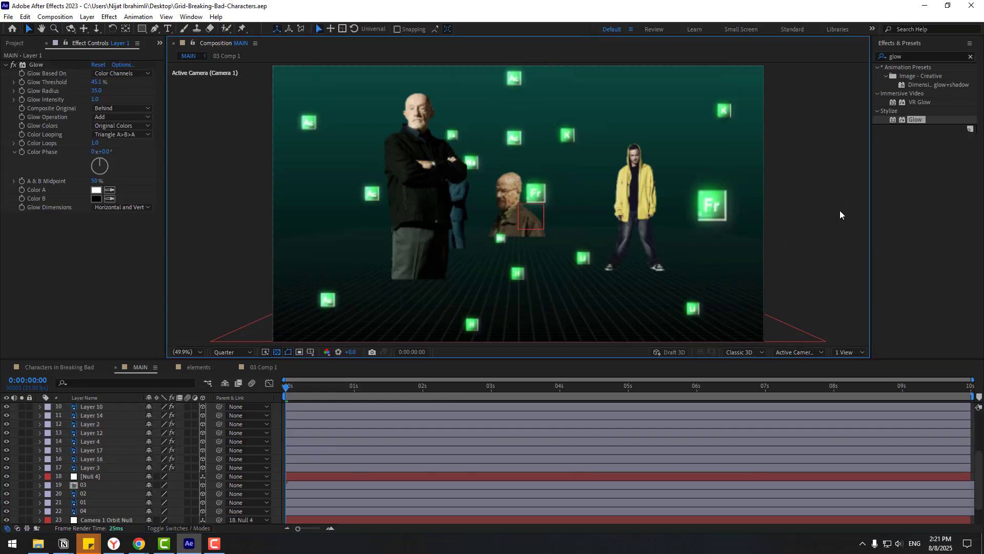
{"action": "key", "text": "space"}
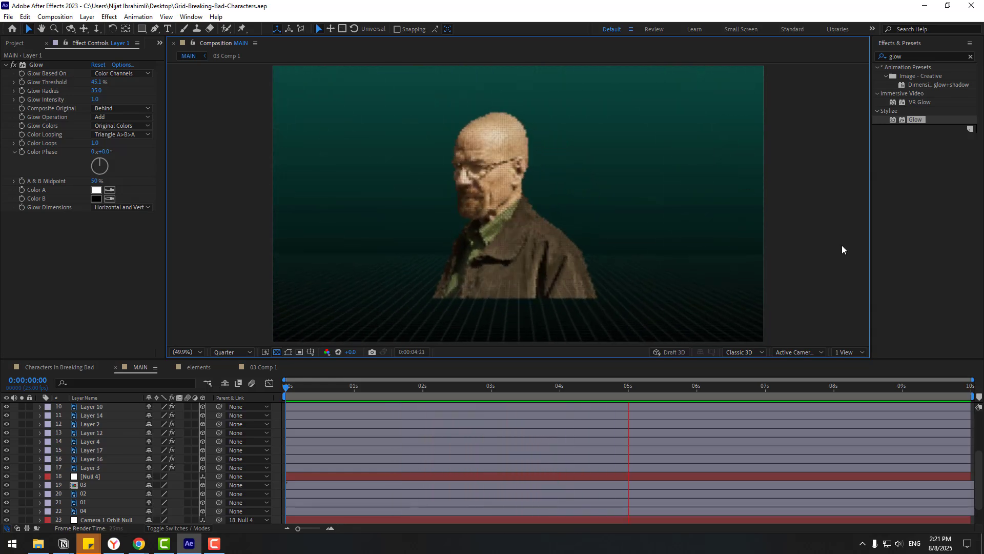
{"action": "key", "text": "space"}
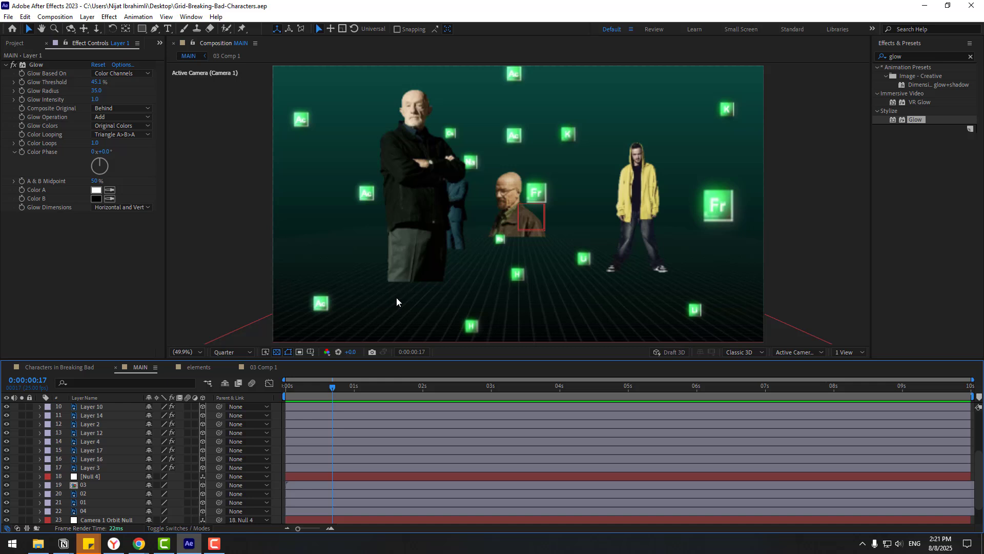
Step: Scale layer 04, the character with crossed arms, to 153% and move him down and slightly left in the frame
{"action": "left_click", "coordinate": [405, 172]}
{"action": "key", "text": "s"}
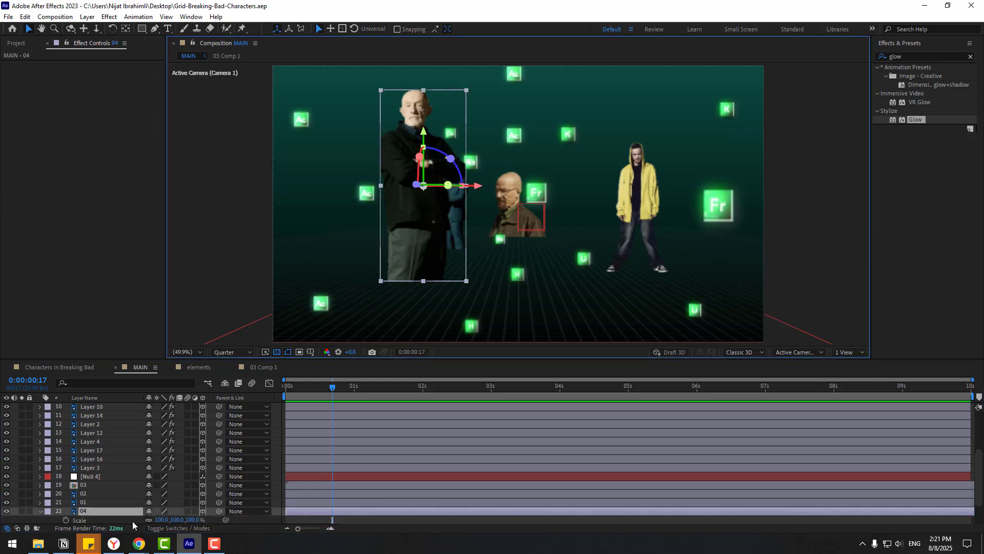
{"action": "left_click_drag", "start_coordinate": [160, 519], "coordinate": [189, 518]}
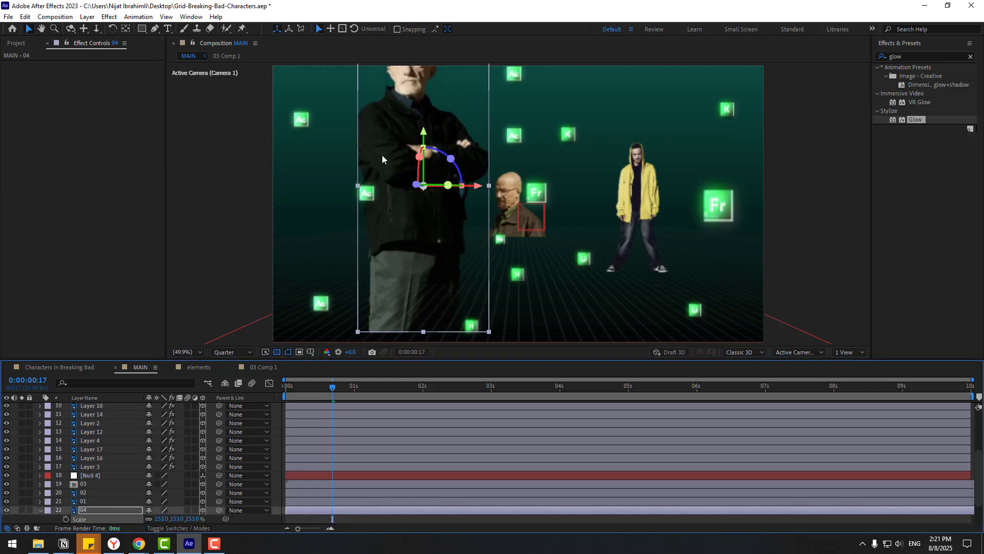
{"action": "left_click_drag", "start_coordinate": [383, 145], "coordinate": [371, 188]}
Step: Enlarge layer 01, the character in the yellow hoodie, to about twice his size, shift him right, and scrub through the camera move
{"action": "left_click", "coordinate": [640, 198]}
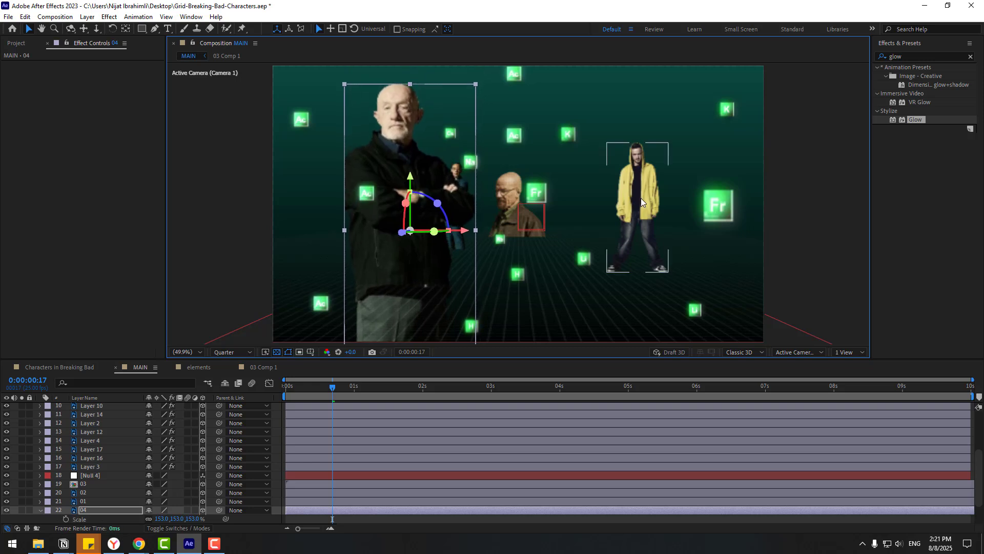
{"action": "left_click_drag", "start_coordinate": [669, 269], "coordinate": [704, 308]}
{"action": "left_click_drag", "start_coordinate": [648, 235], "coordinate": [700, 263]}
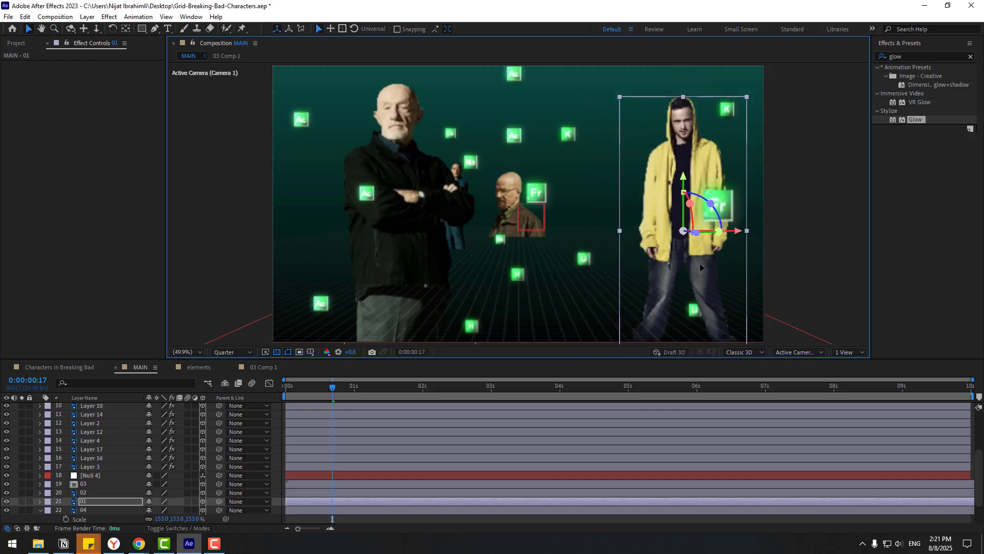
{"action": "left_click_drag", "start_coordinate": [315, 389], "coordinate": [632, 373]}
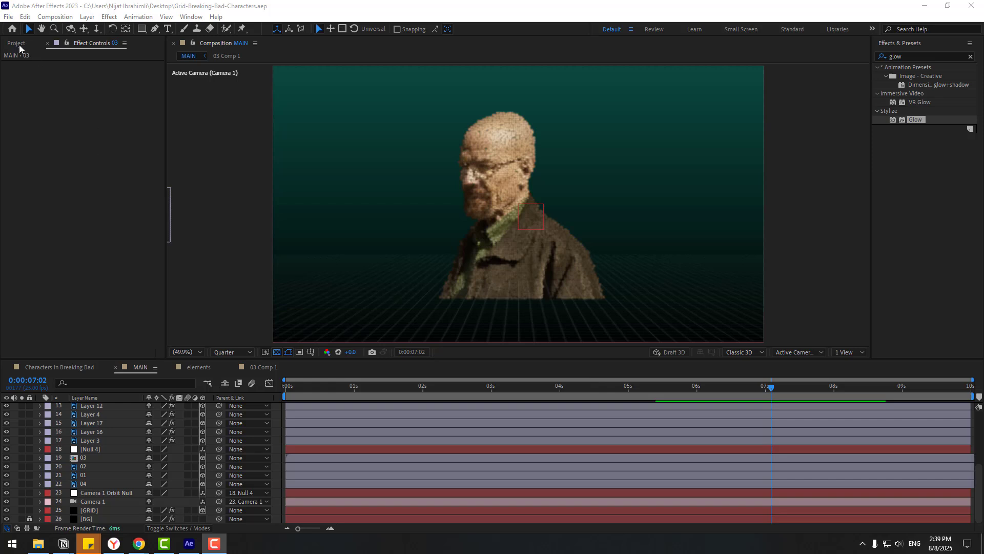
Step: Place Breaking_Bad_logo.svg.png in MAIN as the topmost layer and make it a 3D layer
{"action": "left_click", "coordinate": [17, 44]}
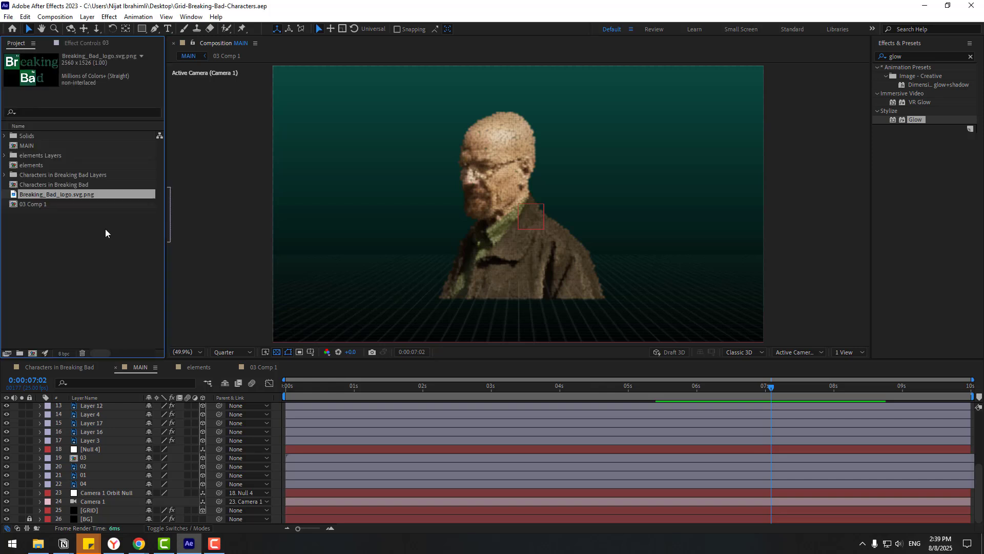
{"action": "left_click", "coordinate": [50, 195]}
{"action": "left_click_drag", "start_coordinate": [77, 195], "coordinate": [99, 406]}
{"action": "left_click_drag", "start_coordinate": [90, 493], "coordinate": [98, 405]}
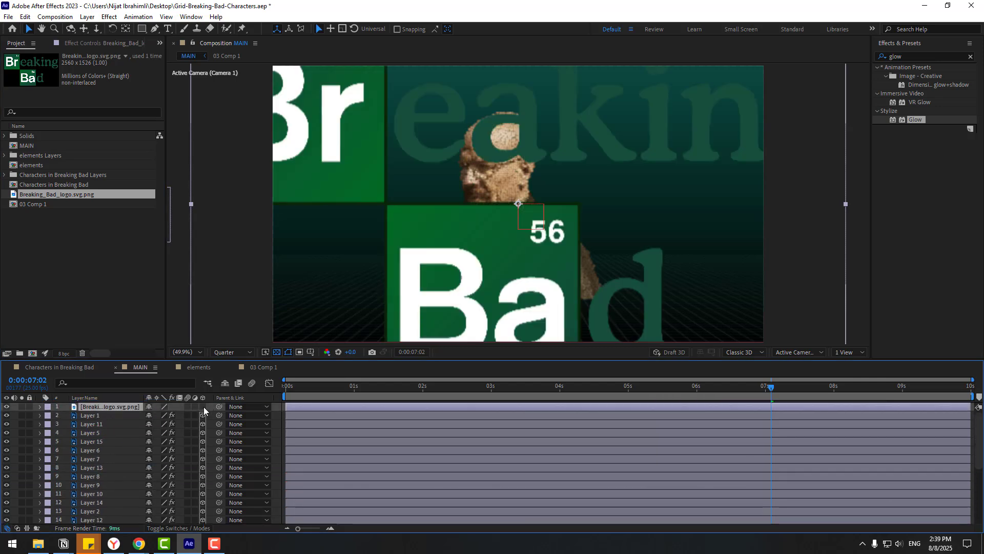
{"action": "left_click", "coordinate": [203, 407]}
Step: Set the logo's Z position to 9130 and push it farther back to 10280
{"action": "type", "text": "p"}
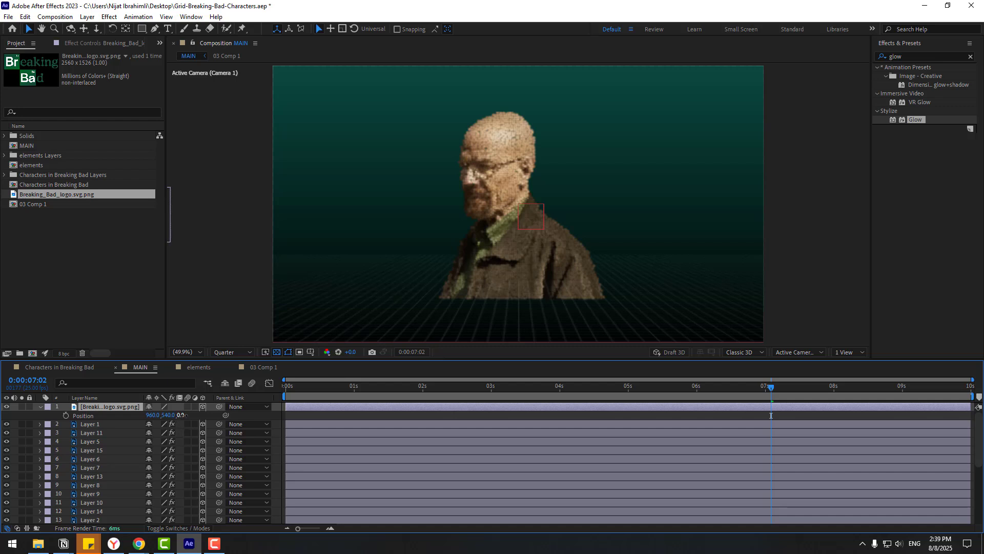
{"action": "type", "text": "9130"}
{"action": "key", "text": "Return"}
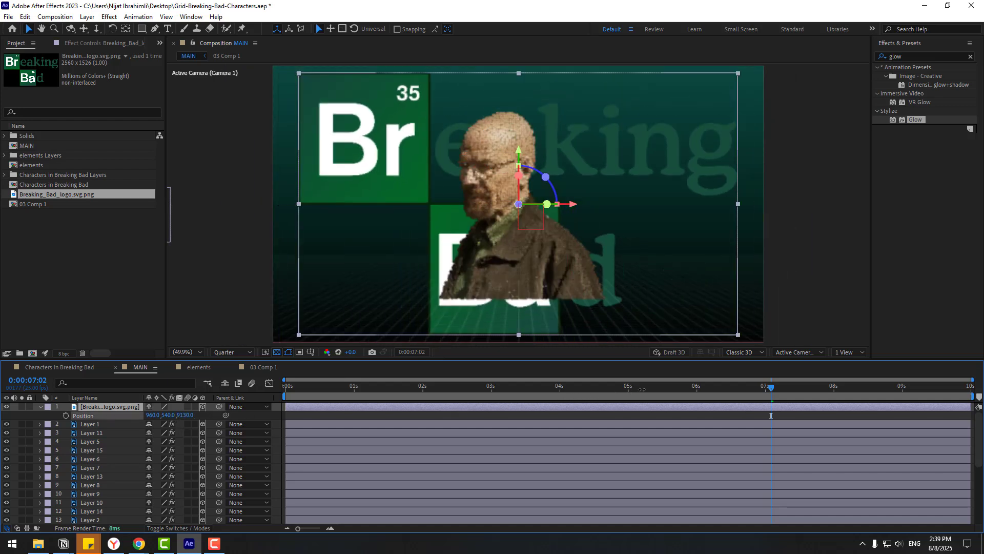
{"action": "left_click_drag", "start_coordinate": [642, 388], "coordinate": [670, 391]}
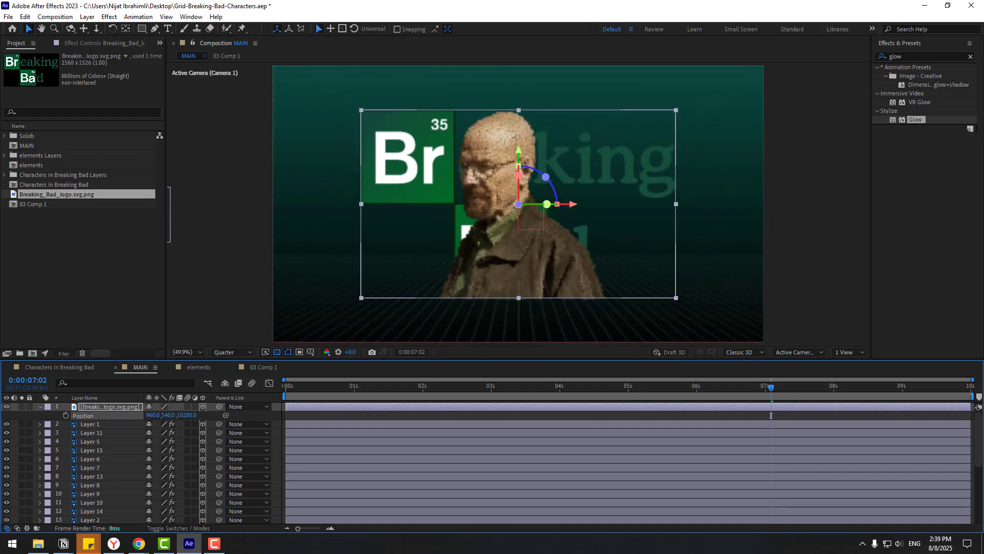
Step: Hide the logo temporarily to move layer 03, the bald character, into the right part of the frame, and show the logo again
{"action": "left_click", "coordinate": [7, 407]}
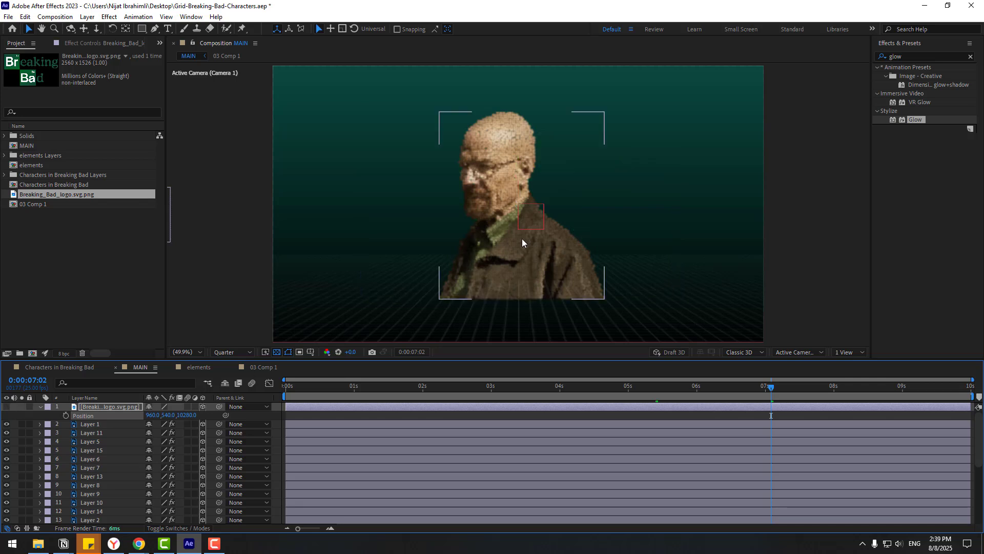
{"action": "left_click", "coordinate": [585, 234]}
{"action": "left_click_drag", "start_coordinate": [572, 210], "coordinate": [679, 215]}
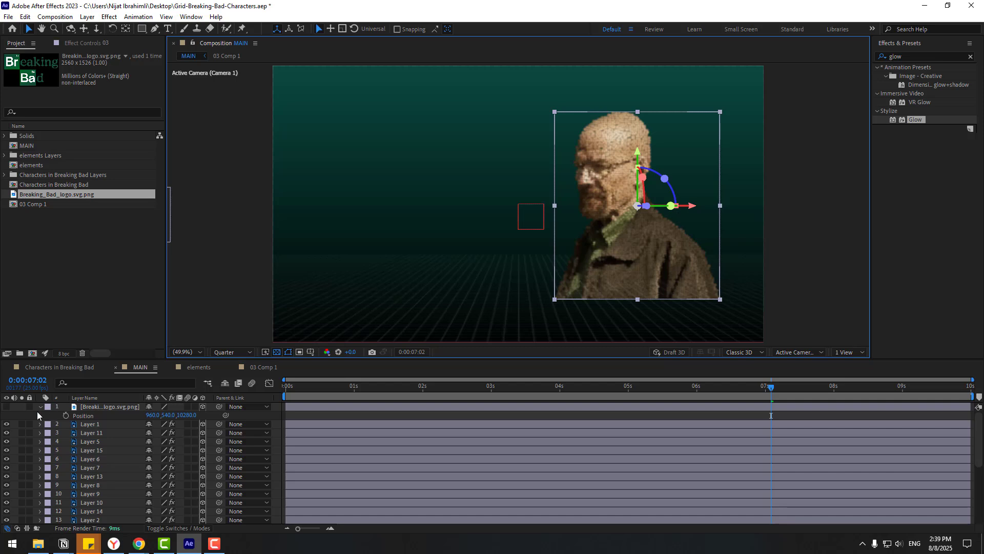
{"action": "left_click", "coordinate": [7, 407]}
Step: Scale the logo to 82% and move it left so it sits beside the bald character
{"action": "left_click", "coordinate": [107, 407]}
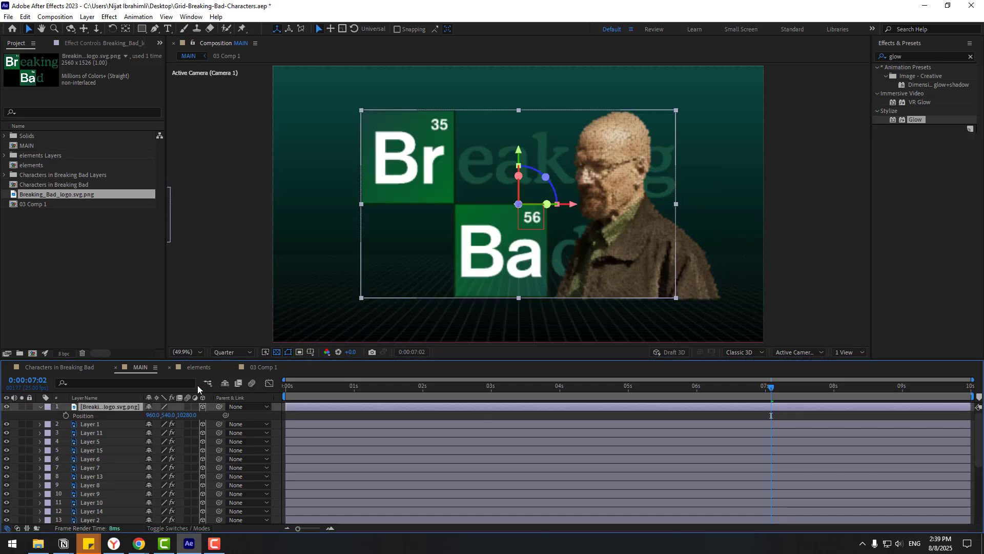
{"action": "left_click_drag", "start_coordinate": [155, 417], "coordinate": [136, 417]}
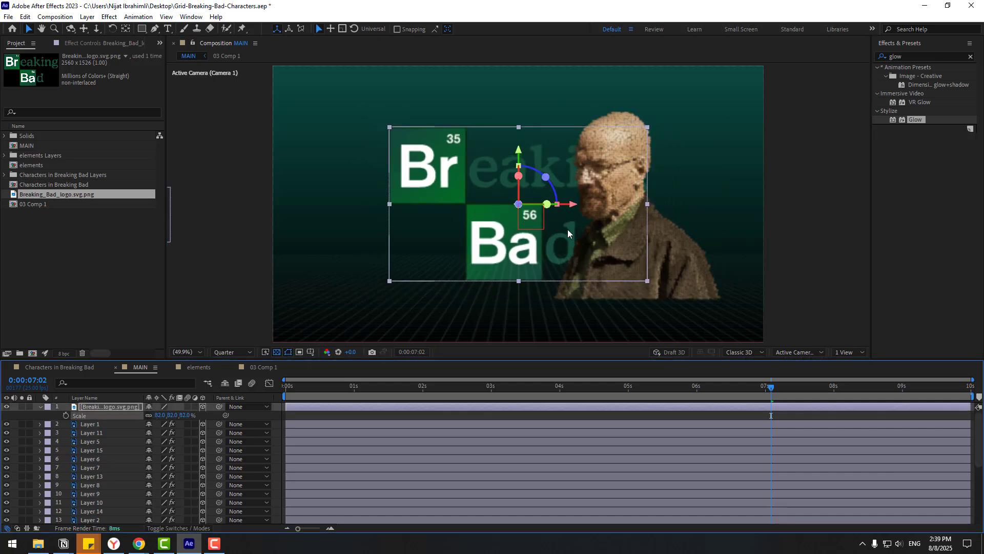
{"action": "left_click_drag", "start_coordinate": [572, 207], "coordinate": [482, 207]}
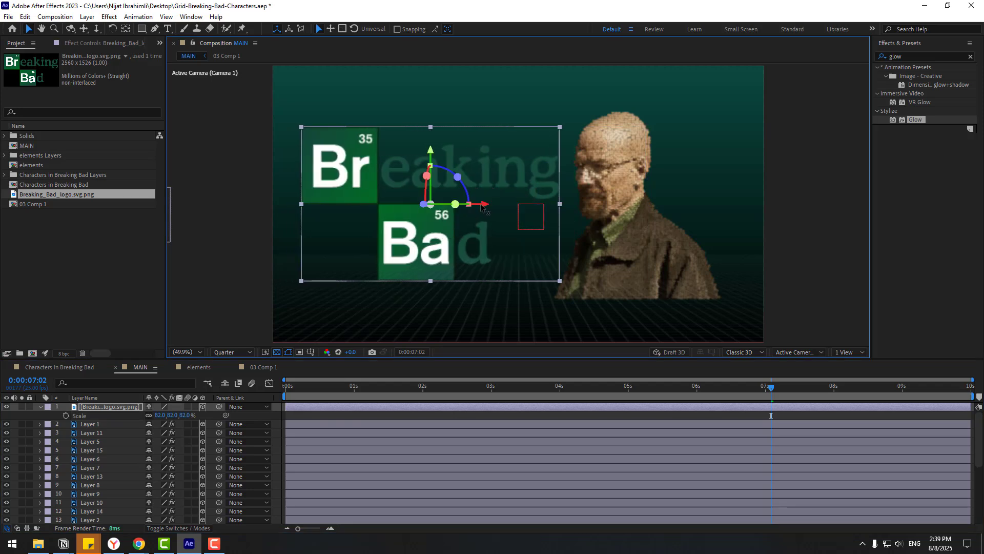
Step: Add an Opacity keyframe of 0% to the logo at 0:00:04:12
{"action": "left_click_drag", "start_coordinate": [532, 389], "coordinate": [597, 392]}
{"action": "key", "text": "t"}
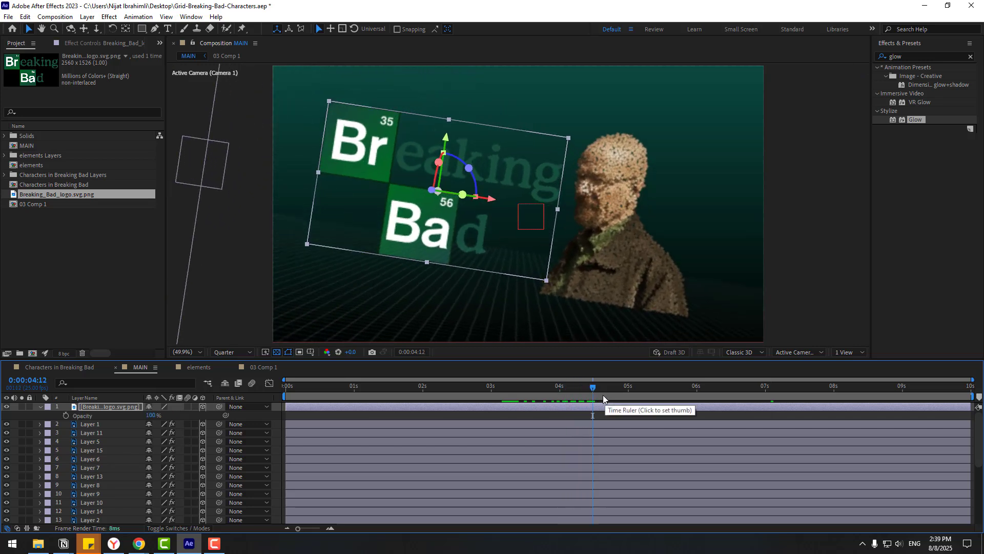
{"action": "left_click", "coordinate": [154, 415]}
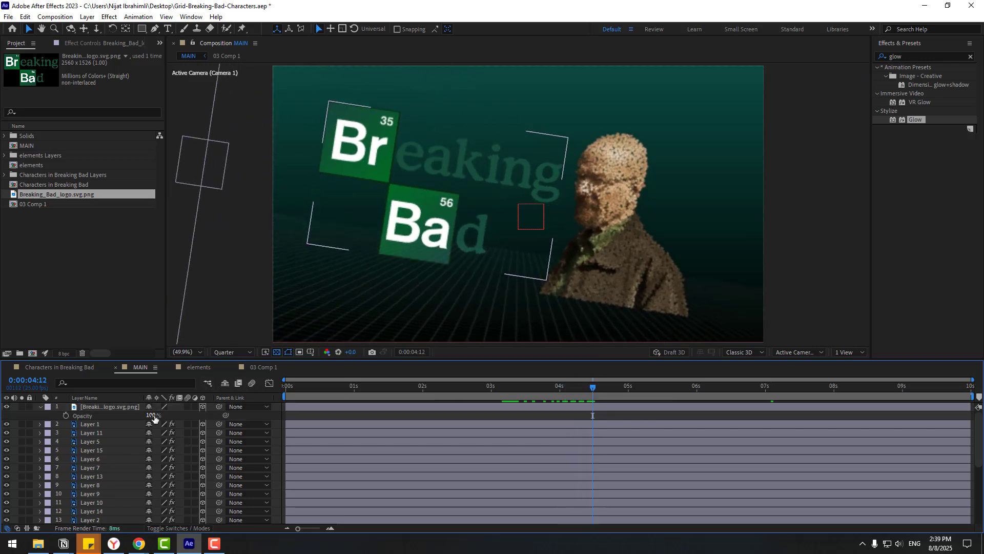
{"action": "type", "text": "0"}
{"action": "key", "text": "Return"}
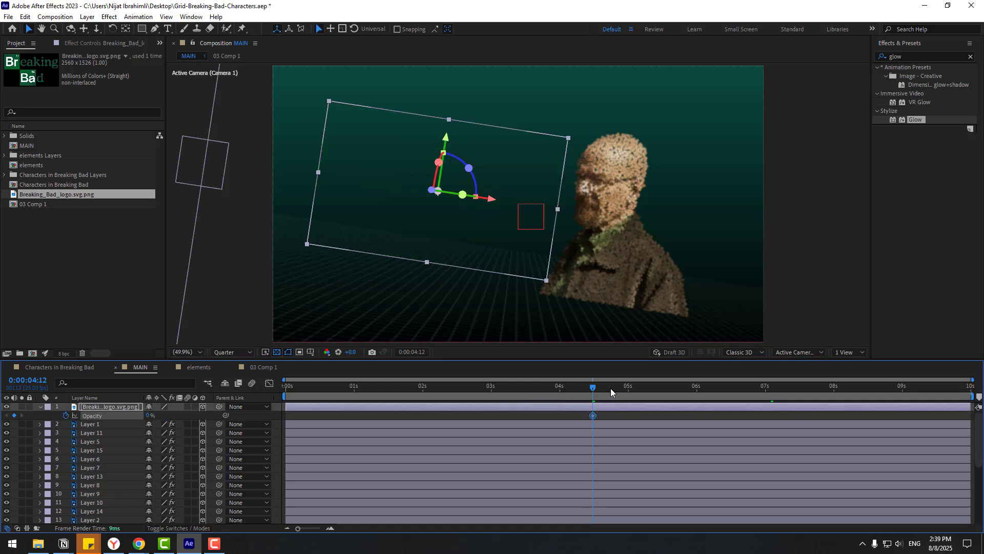
Step: Set the logo's Opacity to 100% at 0:00:05:06 and shift that keyframe to about 5.6 s to lengthen the fade
{"action": "left_click_drag", "start_coordinate": [619, 392], "coordinate": [642, 392]}
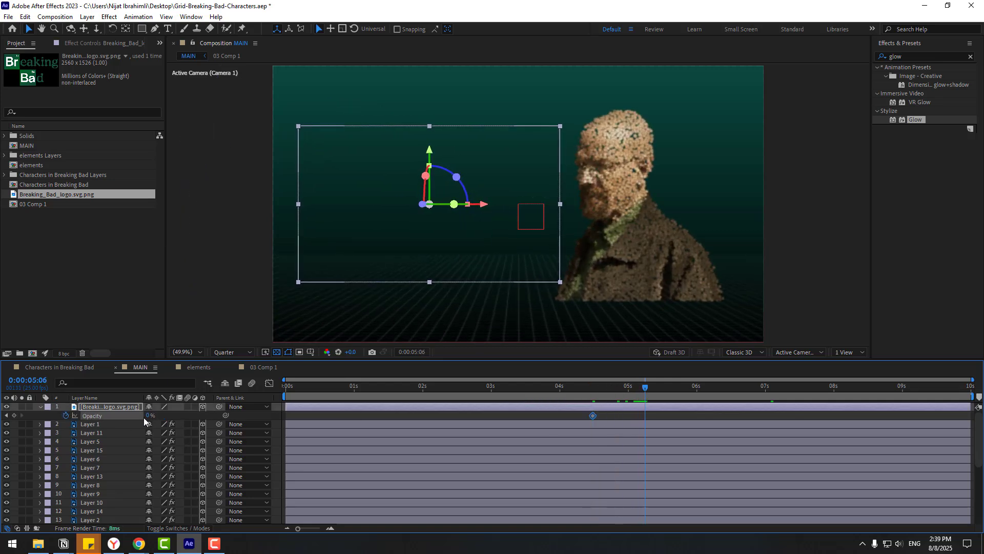
{"action": "type", "text": "100"}
{"action": "key", "text": "Return"}
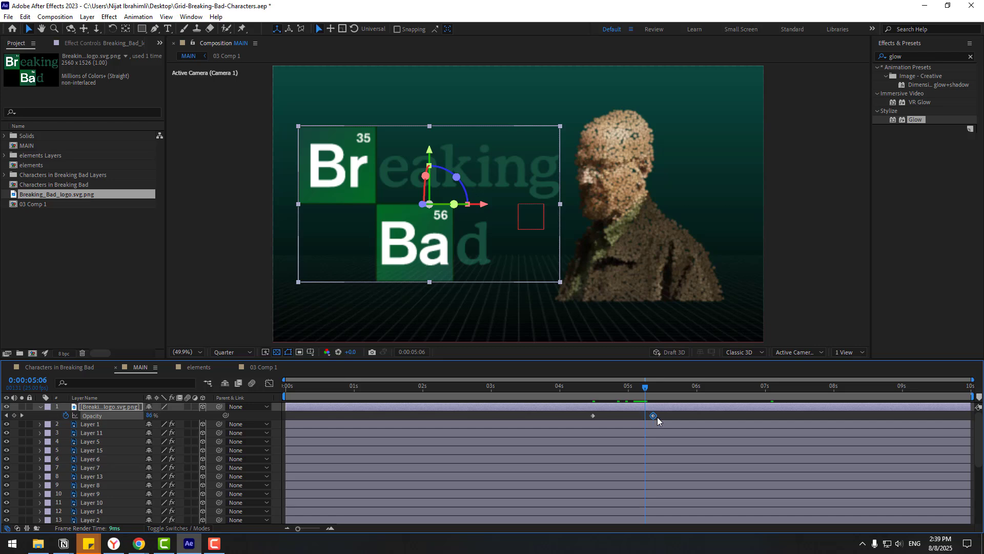
{"action": "left_click_drag", "start_coordinate": [657, 417], "coordinate": [682, 417]}
Step: Apply Easy Ease to both logo Opacity keyframes and preview the fade with the work area starting just before 4 s
{"action": "left_click", "coordinate": [593, 415]}
{"action": "right_click", "coordinate": [595, 416]}
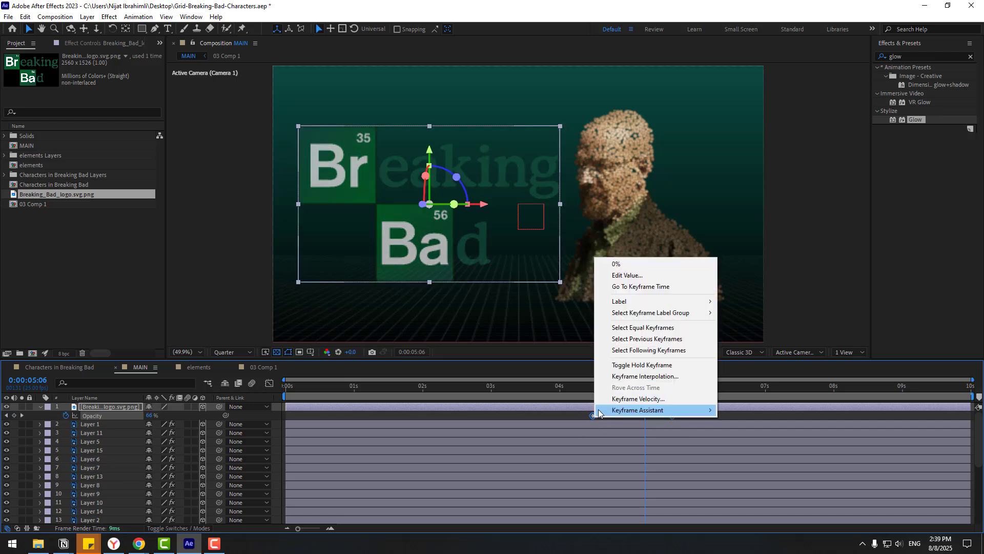
{"action": "mouse_move", "coordinate": [599, 413]}
{"action": "left_click", "coordinate": [738, 444]}
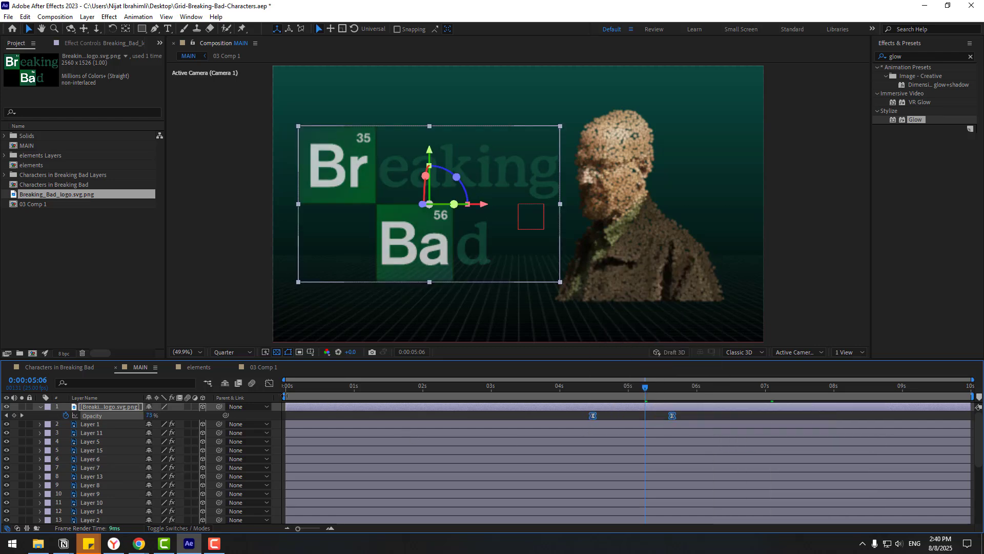
{"action": "left_click_drag", "start_coordinate": [284, 396], "coordinate": [552, 396]}
{"action": "key", "text": "space"}
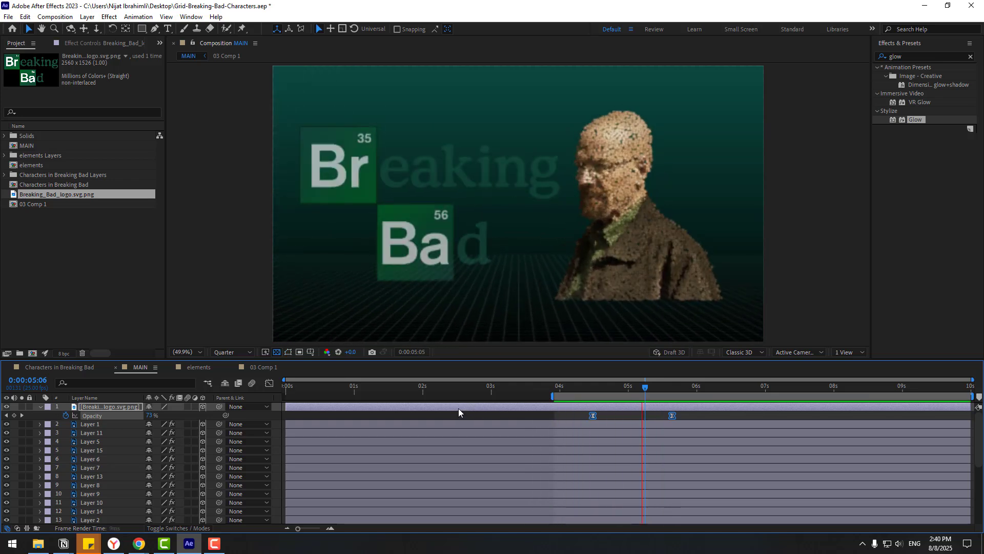
Step: Shift both logo Opacity keyframes later, to about 4.8 s and 5.9 s, and preview the fade
{"action": "key", "text": "space"}
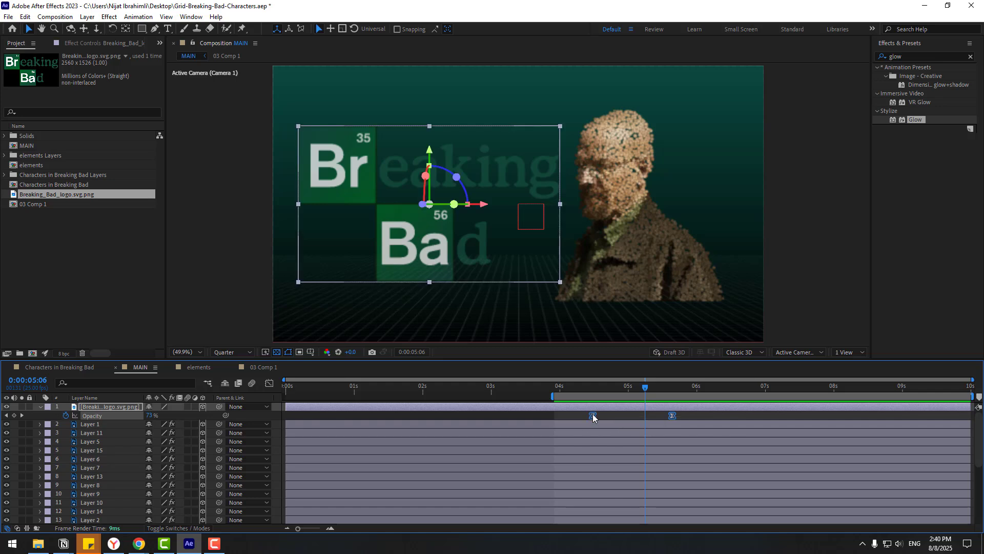
{"action": "left_click_drag", "start_coordinate": [593, 416], "coordinate": [612, 417]}
{"action": "key", "text": "space"}
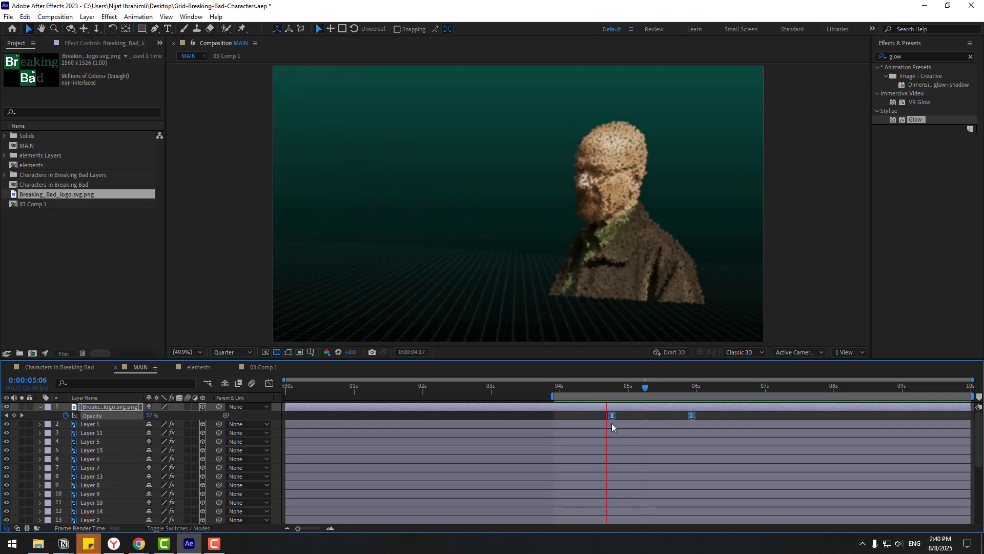
{"action": "left_click", "coordinate": [610, 422]}
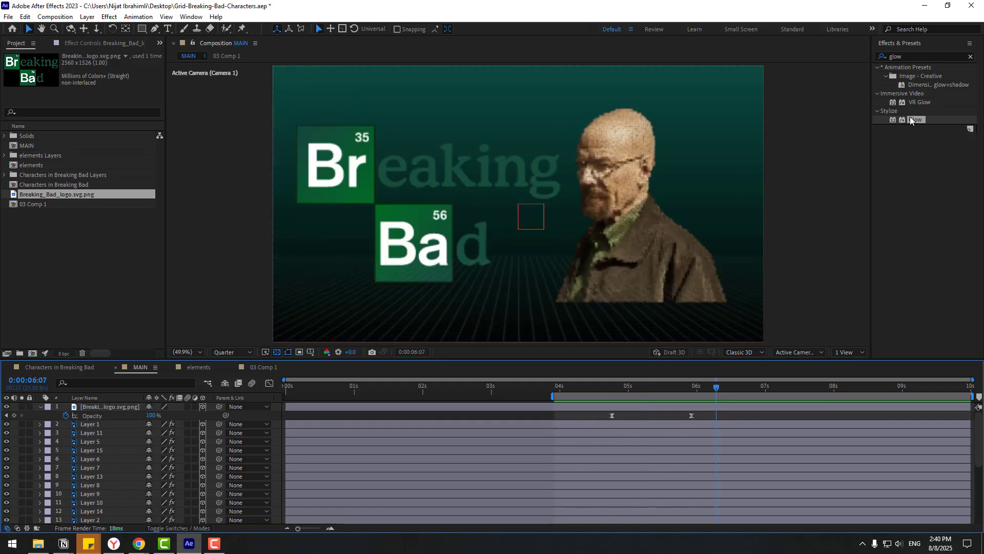
Step: Apply the Glow effect to the logo with a Glow Radius of 43 and a Glow Threshold of 47.5%
{"action": "left_click_drag", "start_coordinate": [911, 120], "coordinate": [357, 173]}
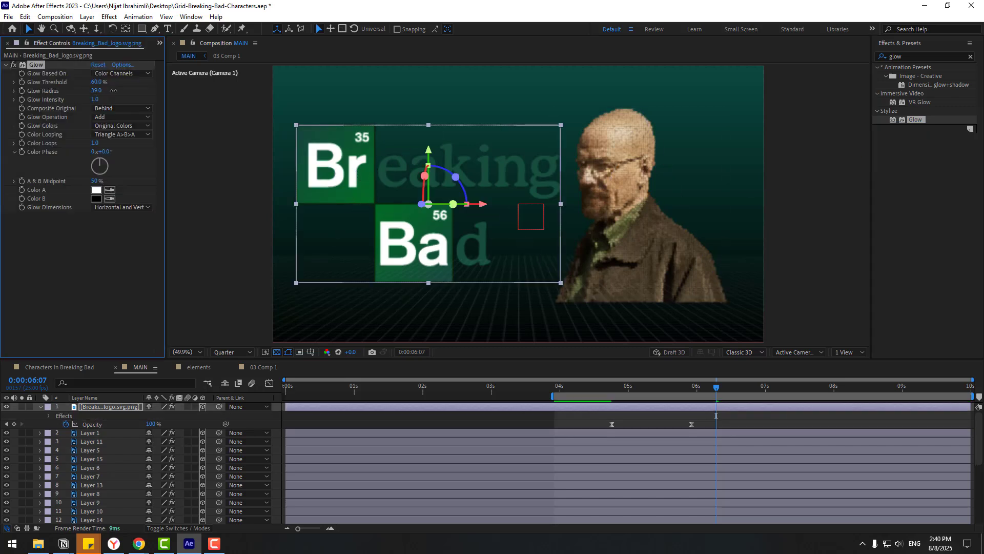
{"action": "left_click_drag", "start_coordinate": [113, 90], "coordinate": [106, 91]}
{"action": "left_click_drag", "start_coordinate": [46, 83], "coordinate": [82, 82]}
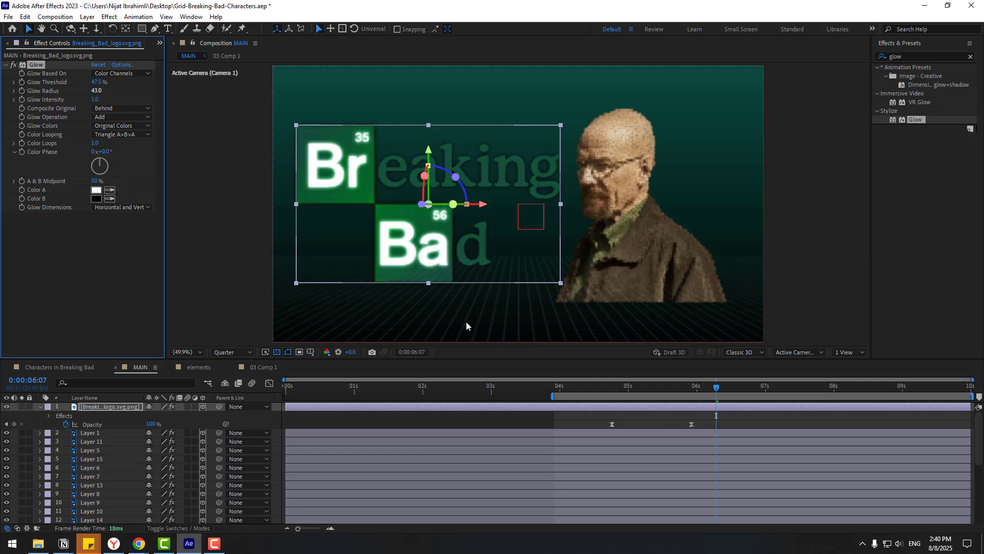
Step: Keyframe the logo's Glow Threshold at 0:00:05:07 and lower it to about 34% at 0:00:06:07
{"action": "left_click_drag", "start_coordinate": [682, 391], "coordinate": [647, 392]}
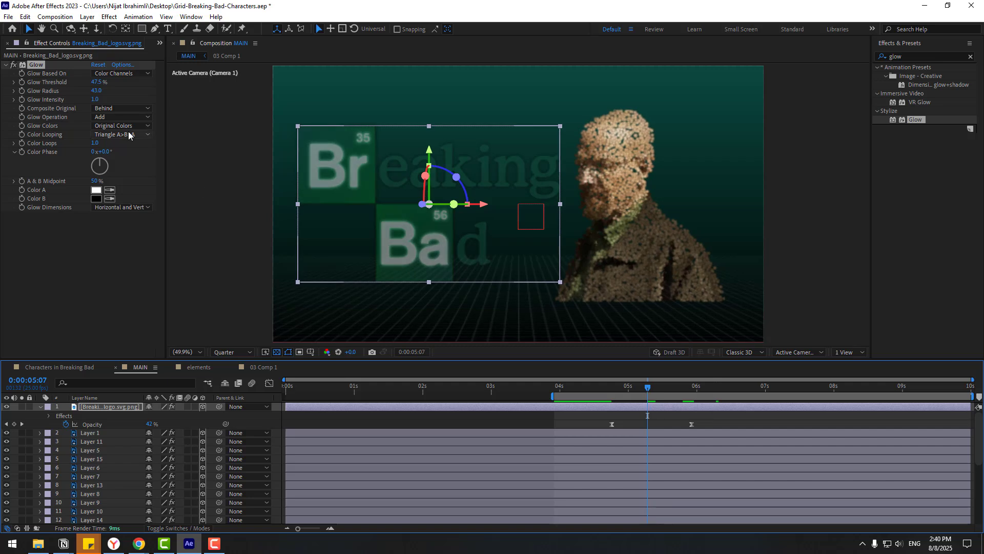
{"action": "left_click", "coordinate": [21, 83]}
{"action": "left_click", "coordinate": [715, 396]}
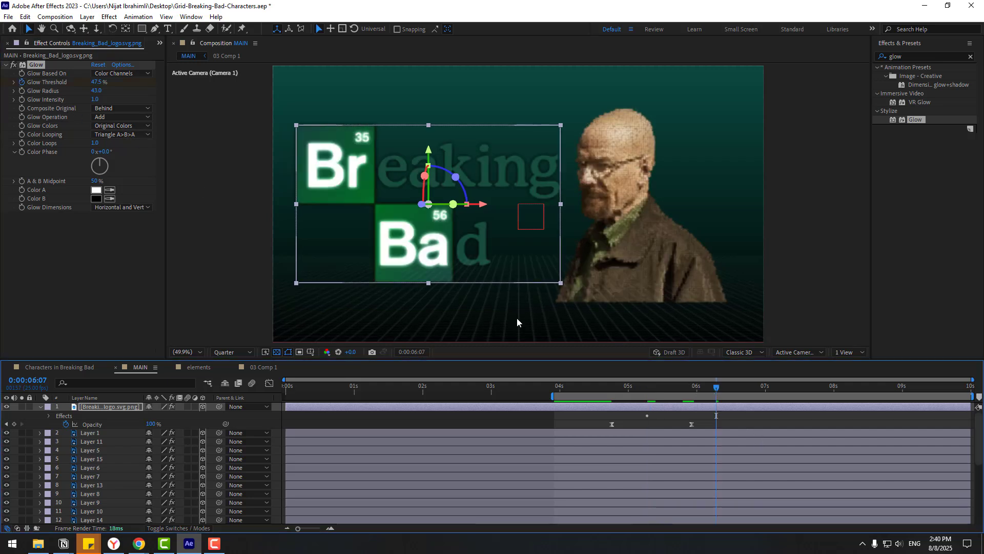
{"action": "left_click_drag", "start_coordinate": [96, 82], "coordinate": [77, 82]}
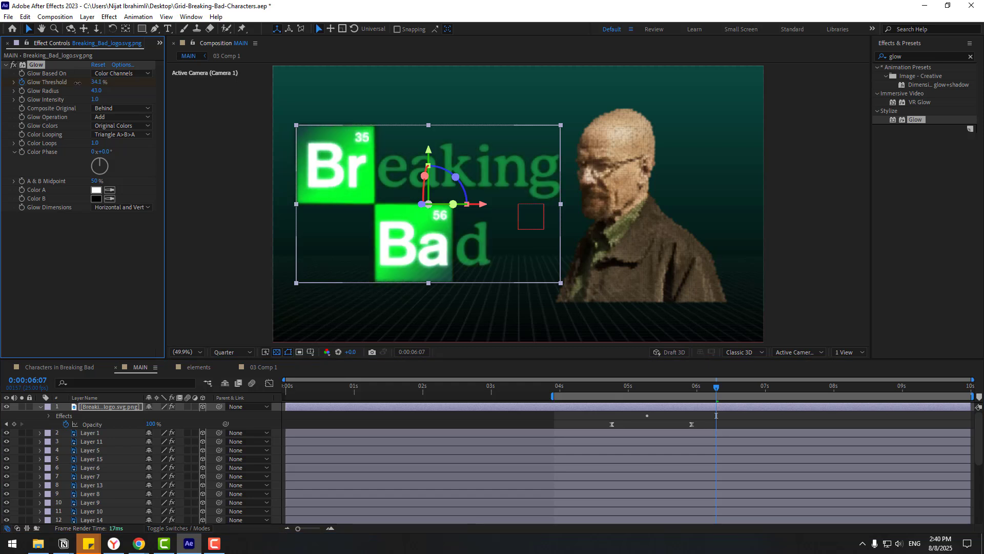
Step: Add Glow Threshold keyframes of 45.1% at 0:00:07:16 and 32.2% at 0:00:09:24, and preview the pulsing glow
{"action": "left_click", "coordinate": [809, 390]}
{"action": "left_click_drag", "start_coordinate": [94, 85], "coordinate": [107, 82]}
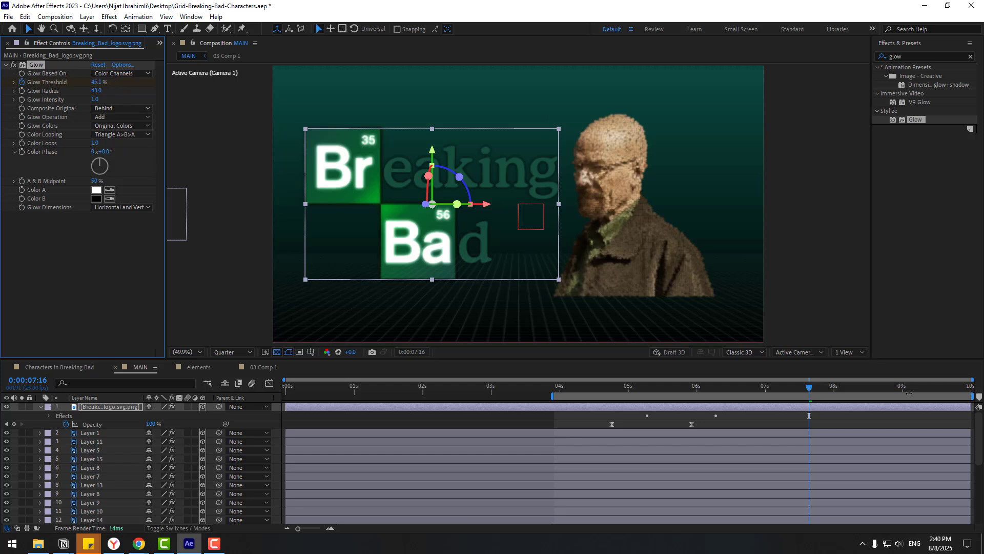
{"action": "left_click_drag", "start_coordinate": [898, 389], "coordinate": [968, 389]}
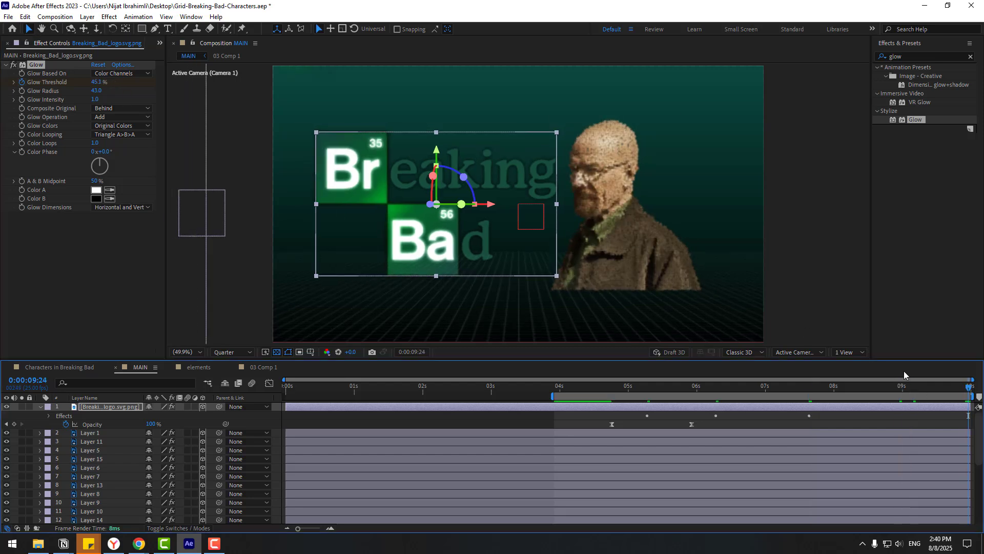
{"action": "left_click_drag", "start_coordinate": [96, 84], "coordinate": [80, 82]}
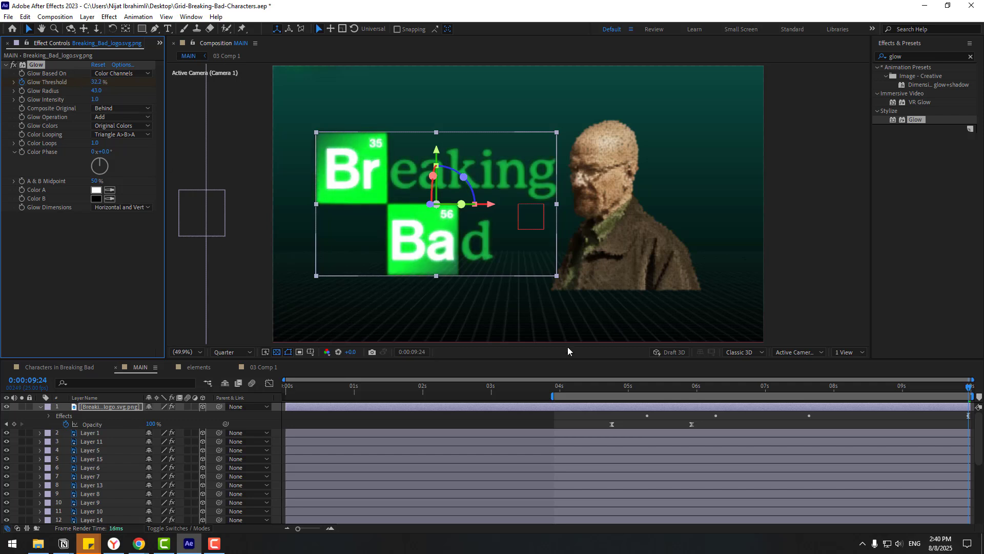
{"action": "key", "text": "space"}
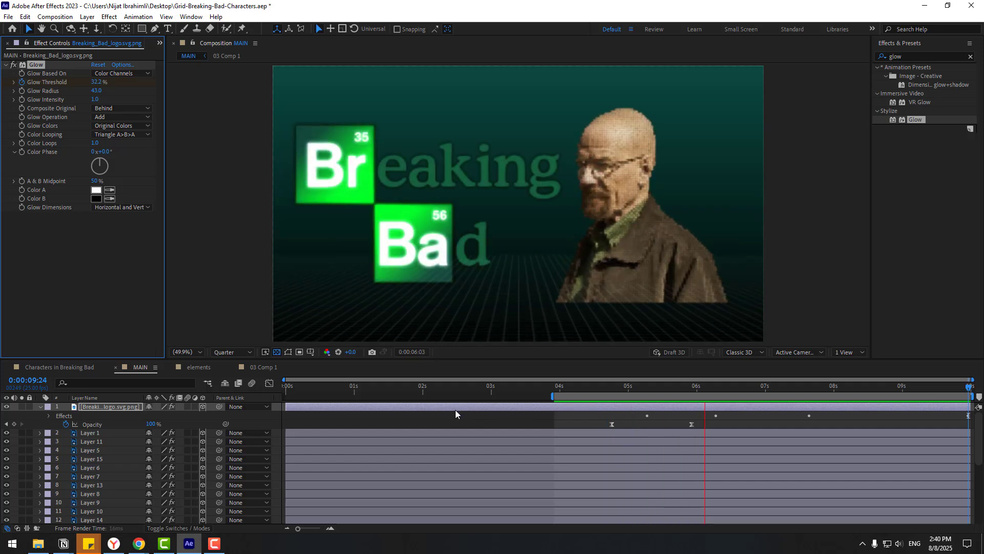
{"action": "key", "text": "space"}
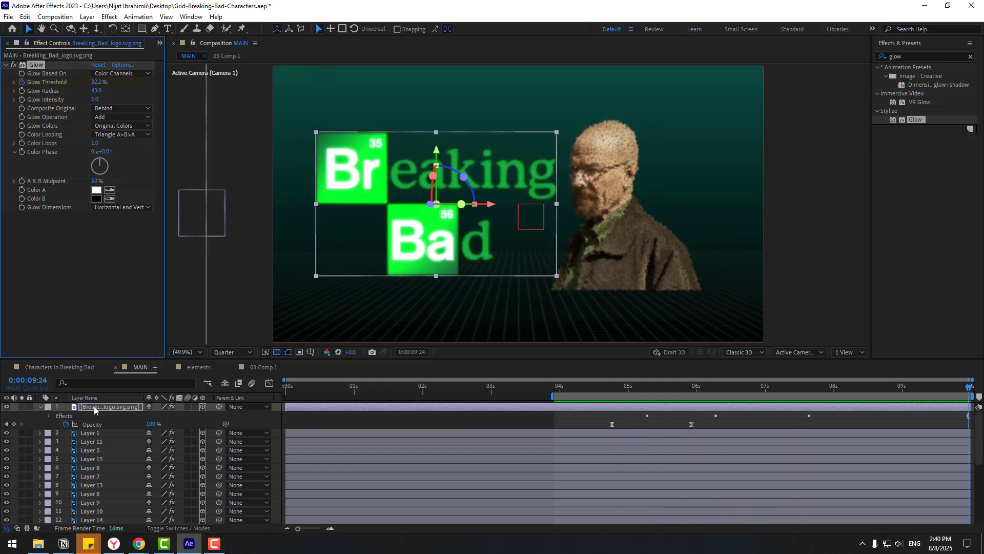
Step: Reveal the logo's keyframes and move the third Glow Threshold keyframe to about 8.2 s and the second to about 6.6 s
{"action": "left_click", "coordinate": [95, 408]}
{"action": "key", "text": "u"}
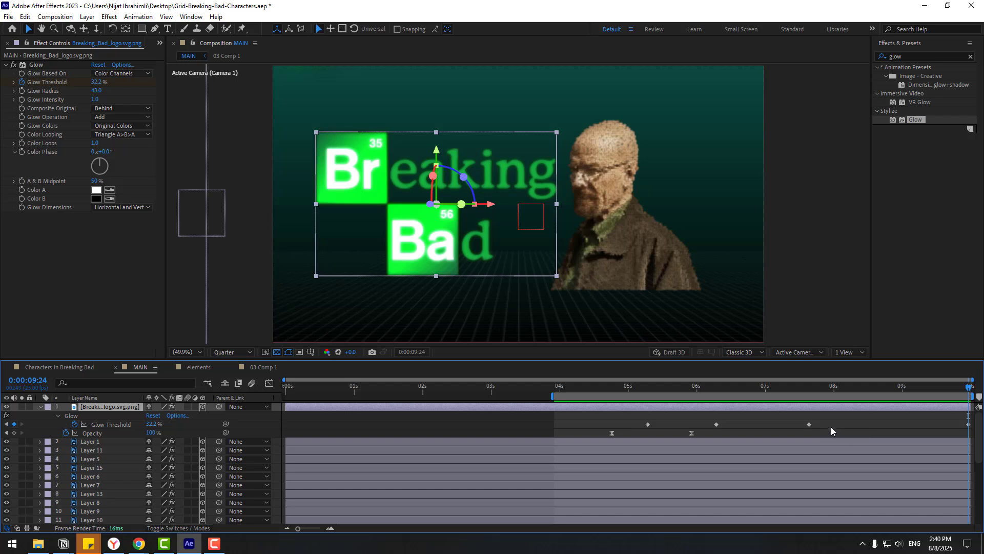
{"action": "left_click_drag", "start_coordinate": [809, 425], "coordinate": [850, 424]}
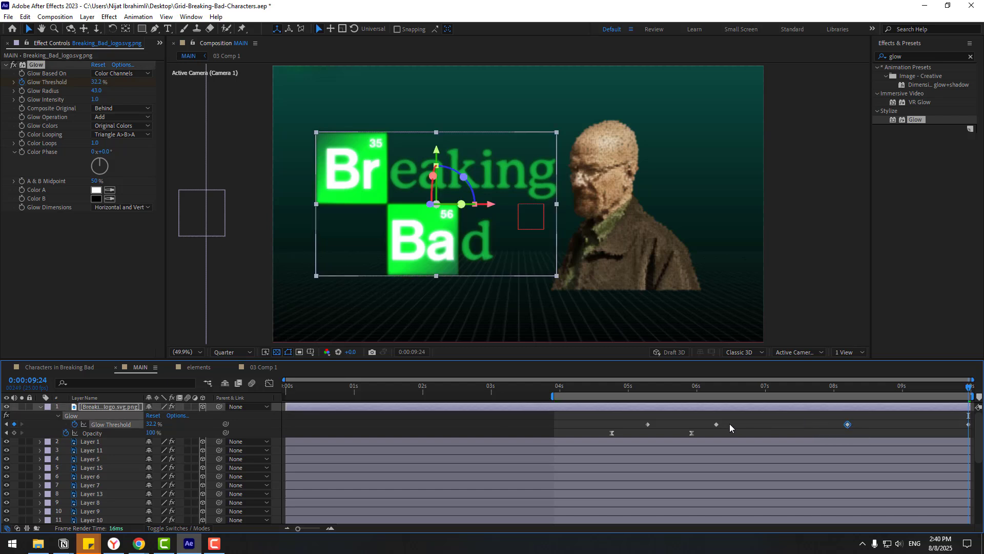
{"action": "left_click_drag", "start_coordinate": [723, 424], "coordinate": [743, 424]}
Step: Move the first Glow Threshold keyframe to about 4.8 s, apply Easy Ease to all four, and preview the glow
{"action": "left_click_drag", "start_coordinate": [647, 425], "coordinate": [976, 435]}
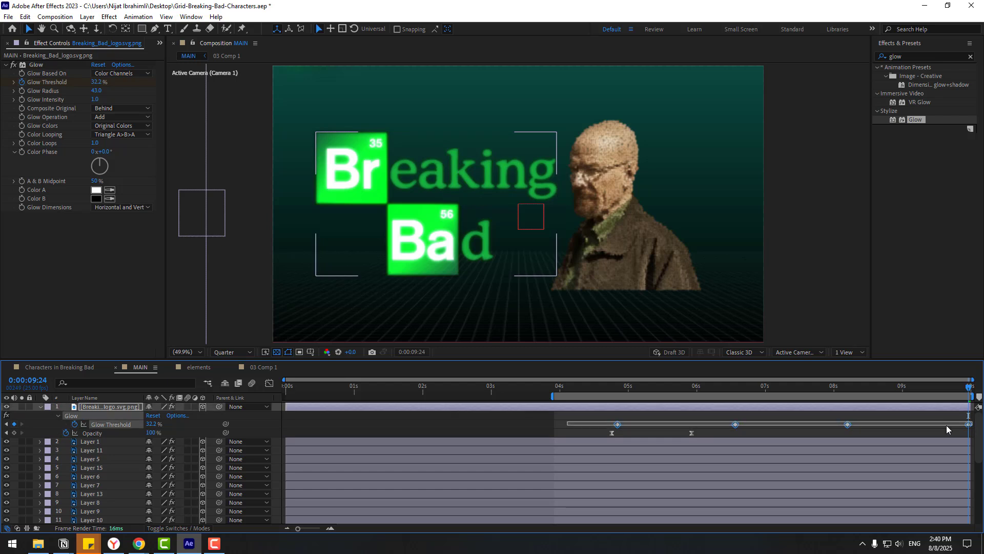
{"action": "right_click", "coordinate": [848, 425]}
{"action": "mouse_move", "coordinate": [871, 417]}
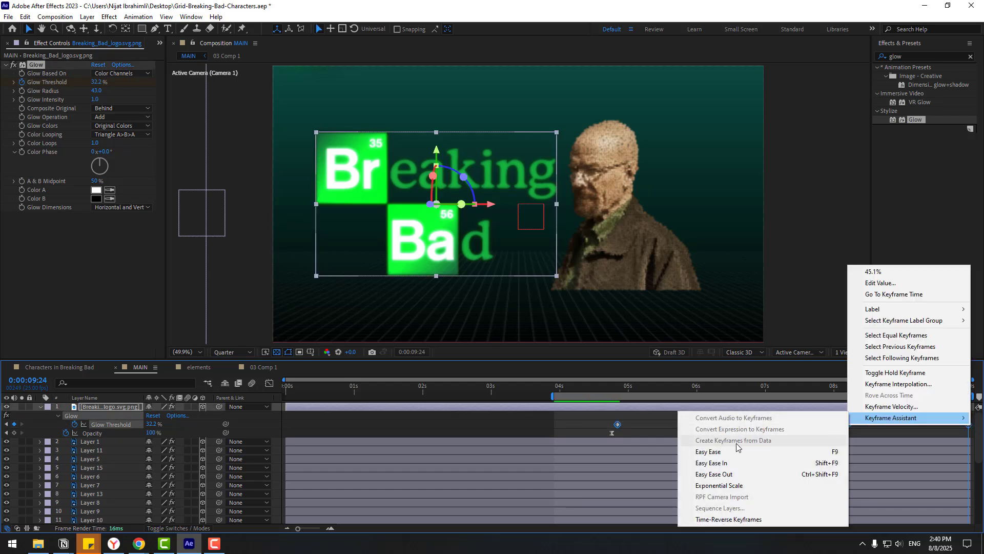
{"action": "left_click", "coordinate": [760, 422]}
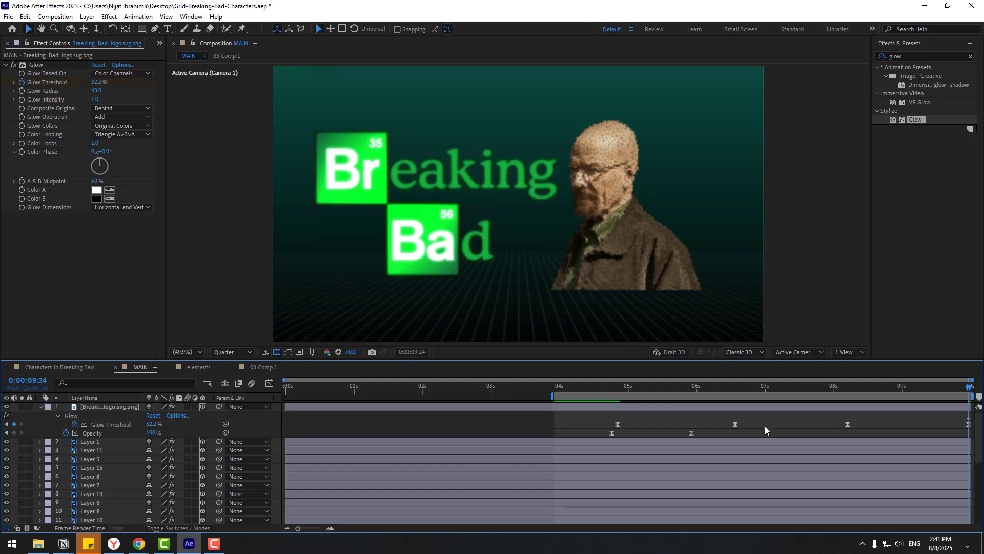
{"action": "key", "text": "space"}
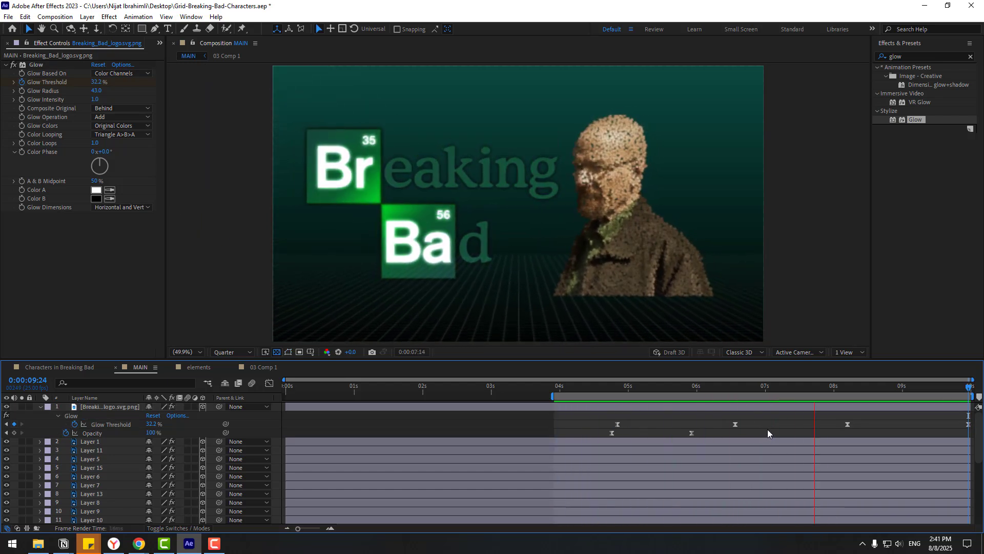
Step: Import the Dust and Screen video clips from the Video Footages folder
{"action": "key", "text": "ctrl+i"}
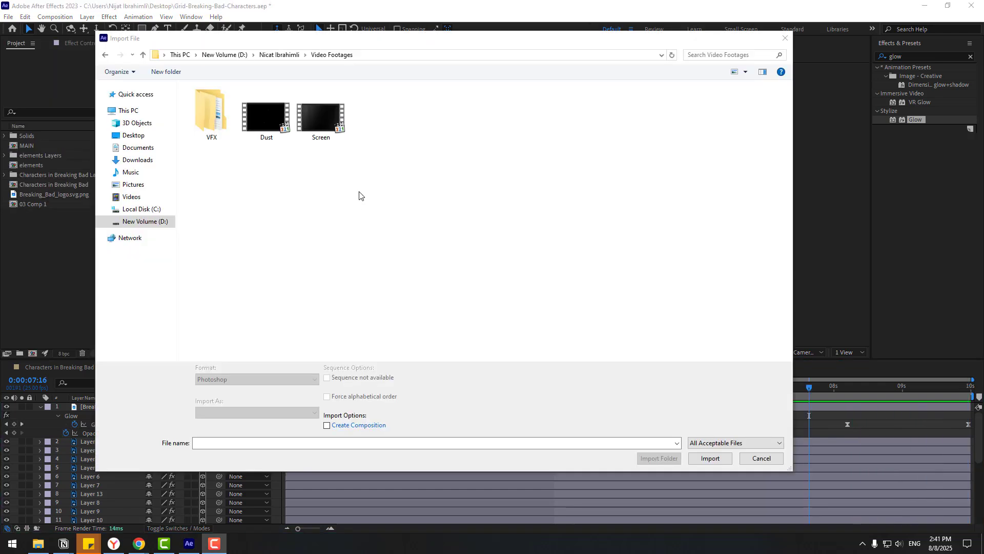
{"action": "left_click", "coordinate": [270, 138]}
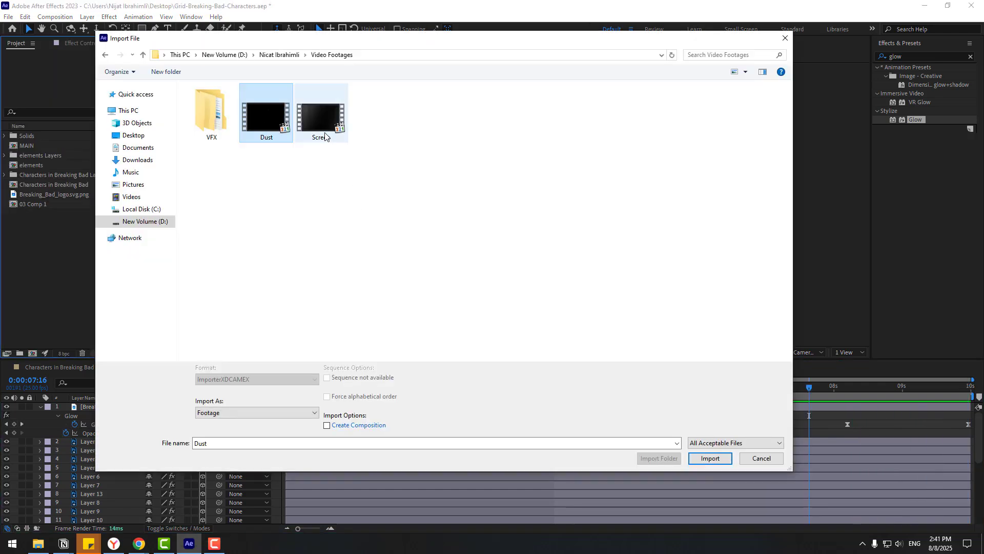
{"action": "left_click", "coordinate": [711, 458]}
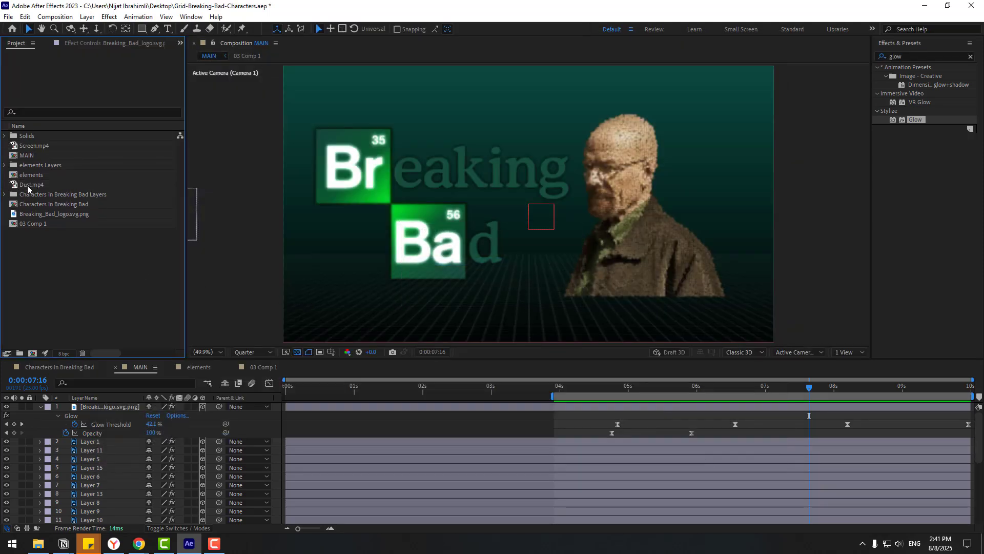
Step: Place Dust.mp4 above the logo layer in MAIN, scale it to 160%, set its blending mode to Add, and check the overlay
{"action": "left_click_drag", "start_coordinate": [87, 408], "coordinate": [101, 405]}
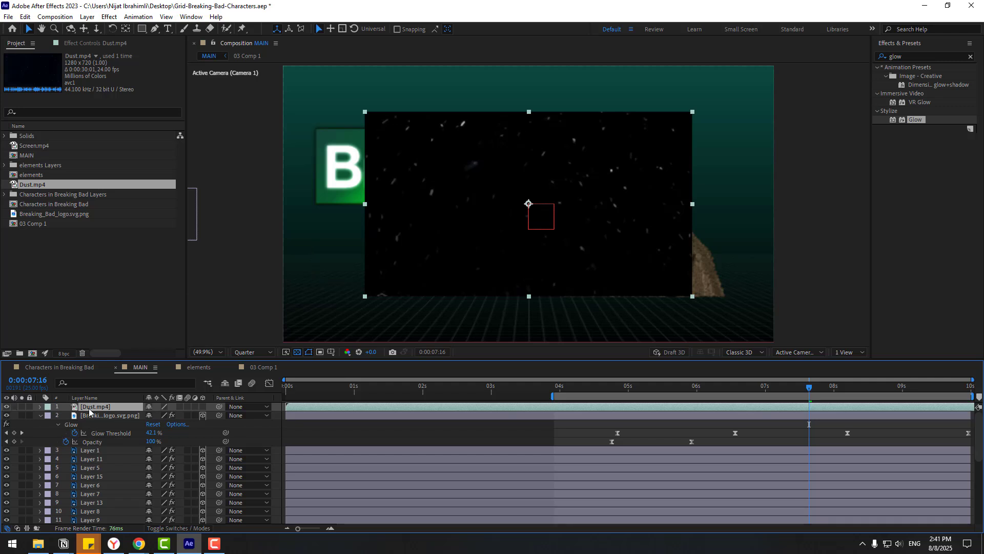
{"action": "key", "text": "s"}
{"action": "left_click_drag", "start_coordinate": [164, 415], "coordinate": [191, 413]}
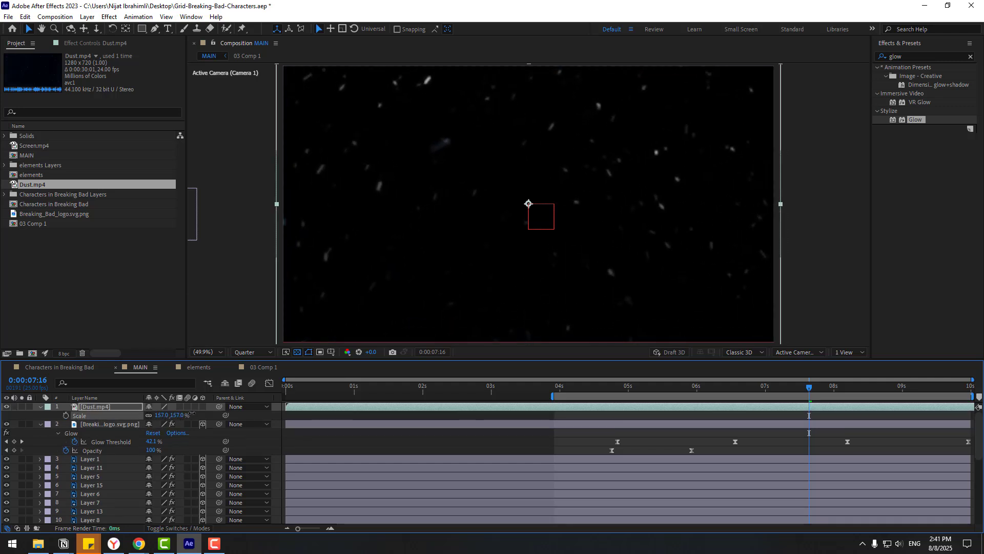
{"action": "left_click", "coordinate": [161, 529]}
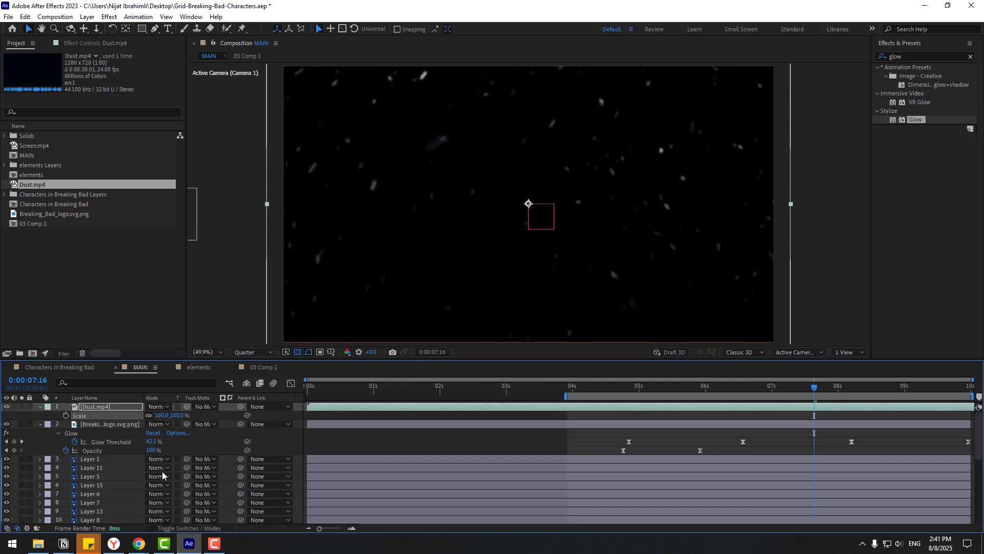
{"action": "left_click", "coordinate": [157, 408]}
{"action": "left_click", "coordinate": [212, 194]}
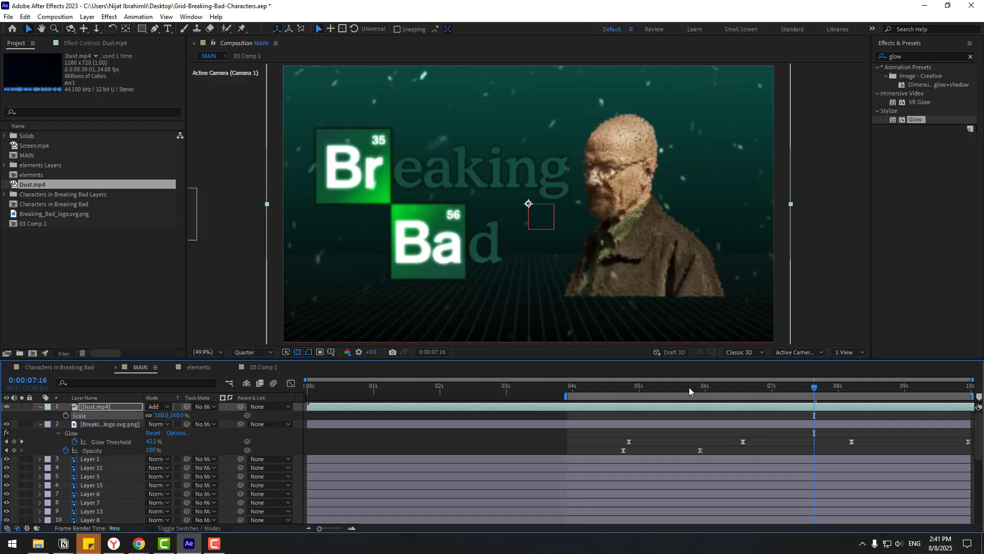
{"action": "mouse_move", "coordinate": [659, 386]}
{"action": "left_mouse_down"}
{"action": "mouse_move", "coordinate": [313, 398]}
{"action": "mouse_move", "coordinate": [340, 388]}
{"action": "mouse_move", "coordinate": [669, 374]}
{"action": "left_mouse_up"}
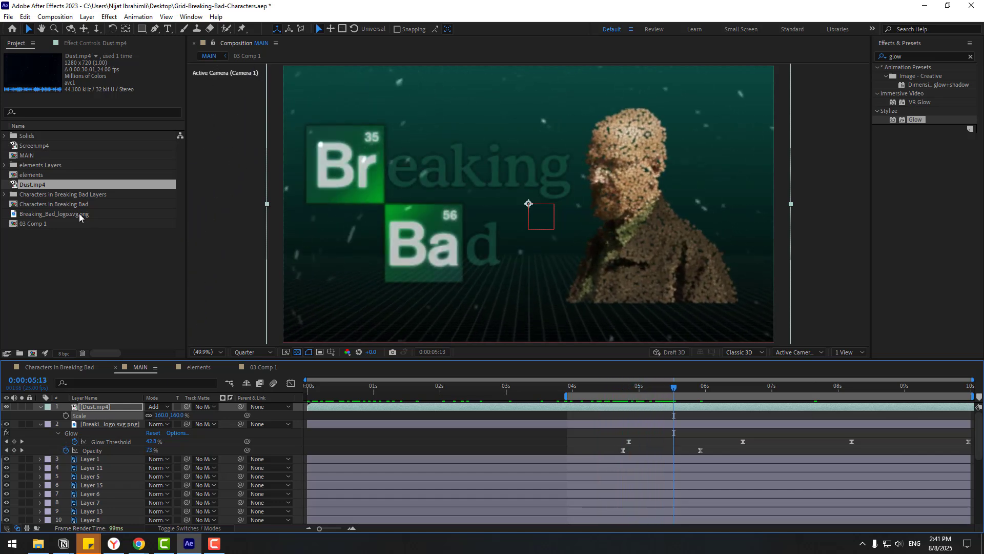
Step: Place Screen.mp4 as the topmost layer, scale it to 164%, set its blending mode to Add, and preview the animation
{"action": "left_click", "coordinate": [28, 147]}
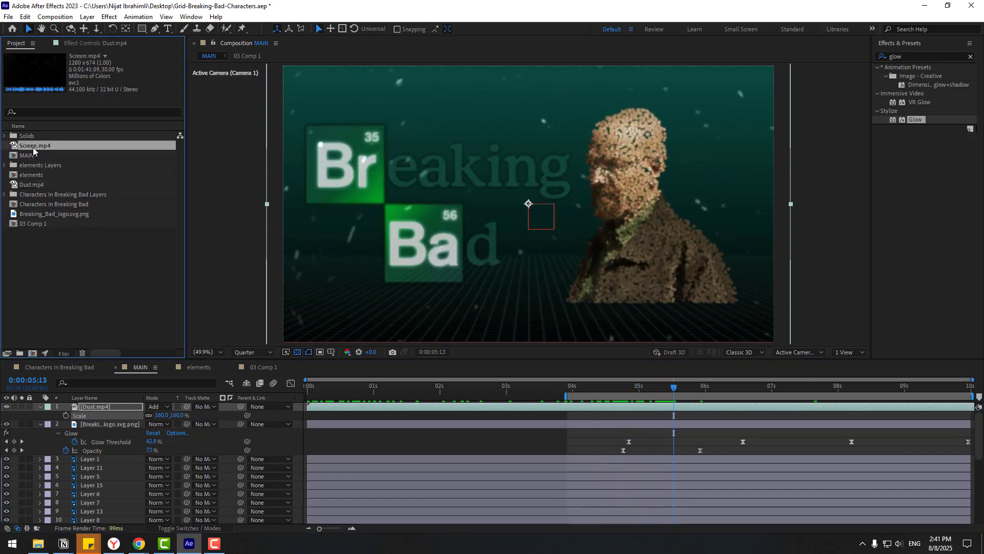
{"action": "left_click_drag", "start_coordinate": [102, 408], "coordinate": [103, 409]}
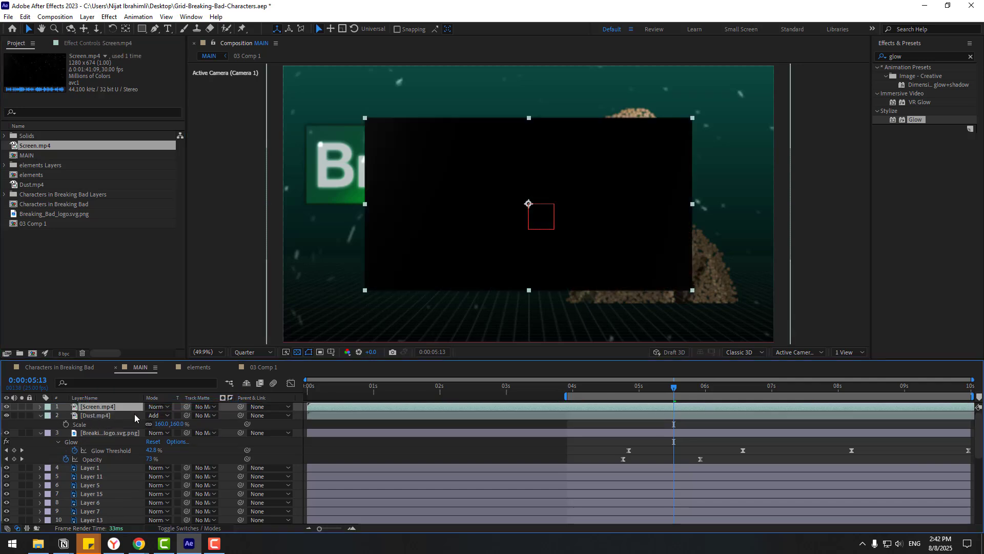
{"action": "key", "text": "s"}
{"action": "left_click_drag", "start_coordinate": [159, 415], "coordinate": [188, 414]}
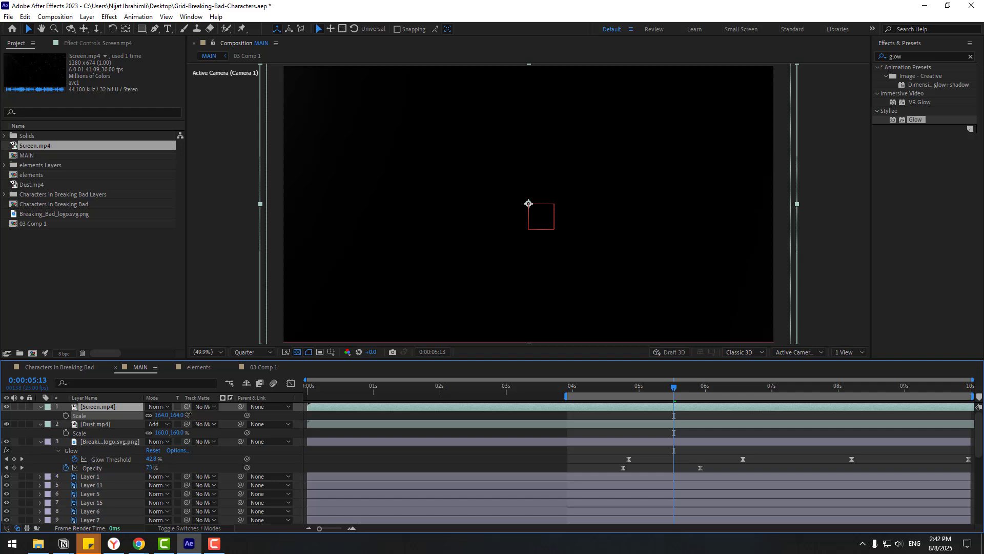
{"action": "left_click", "coordinate": [163, 406]}
{"action": "left_click", "coordinate": [198, 193]}
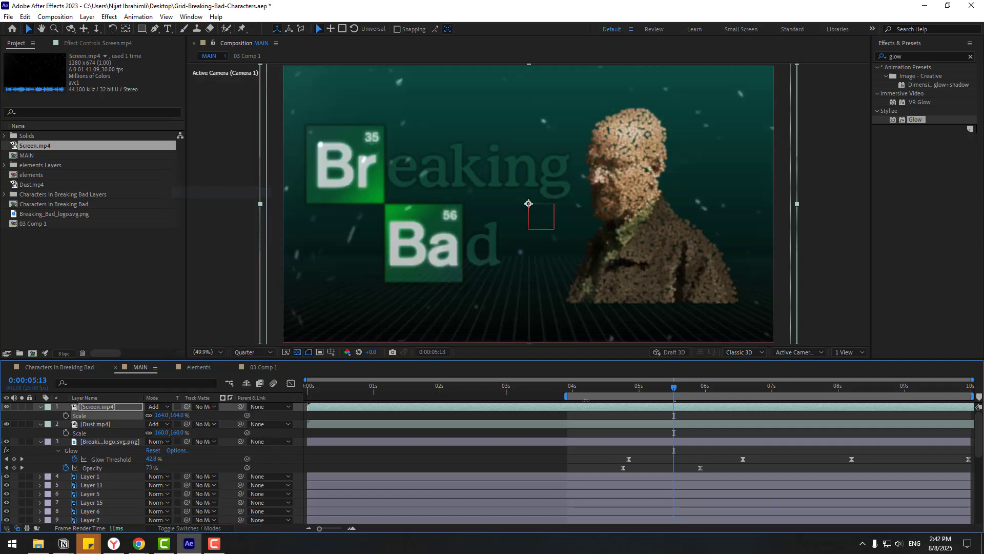
{"action": "left_click_drag", "start_coordinate": [682, 391], "coordinate": [591, 387]}
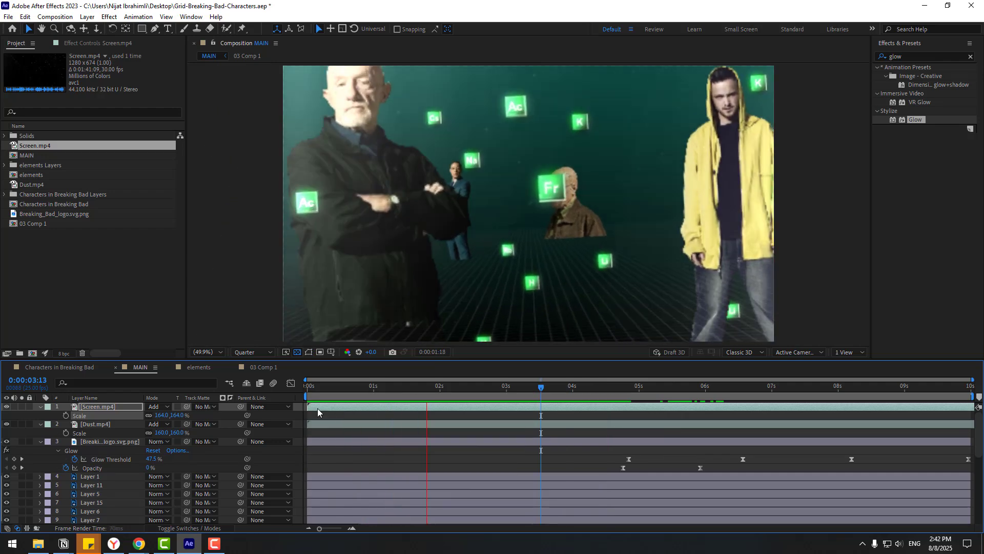